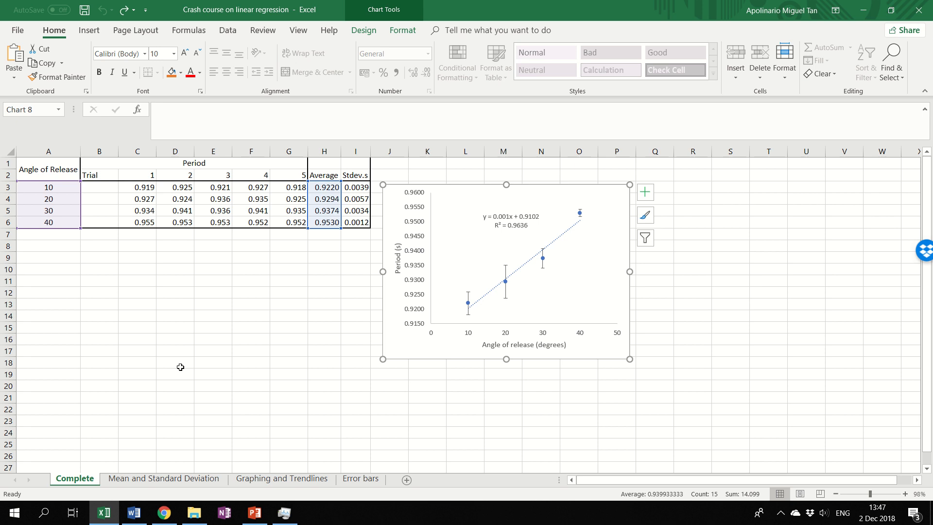
# - Examine the completed pendulum data table and its trendline chart on the Complete sheet
pyautogui.moveTo(47, 173); pyautogui.dragTo(354, 221)
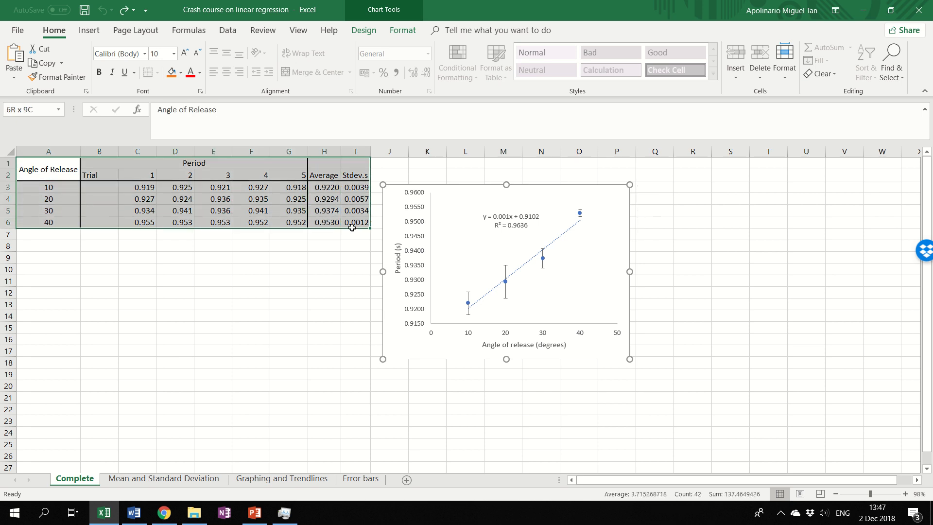
pyautogui.click(301, 327)
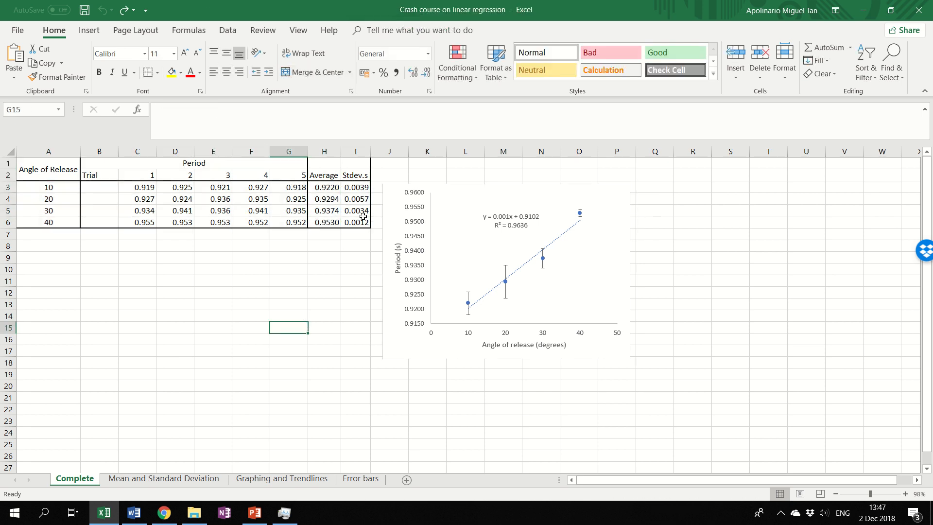
pyautogui.moveTo(596, 354)
pyautogui.mouseDown()
pyautogui.moveTo(647, 358)
pyautogui.moveTo(600, 362)
pyautogui.mouseUp()
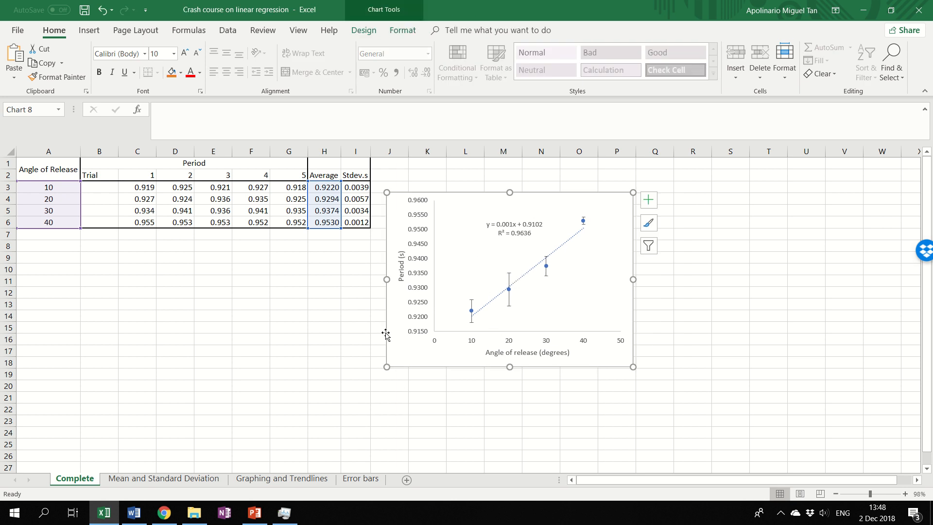
pyautogui.click(251, 349)
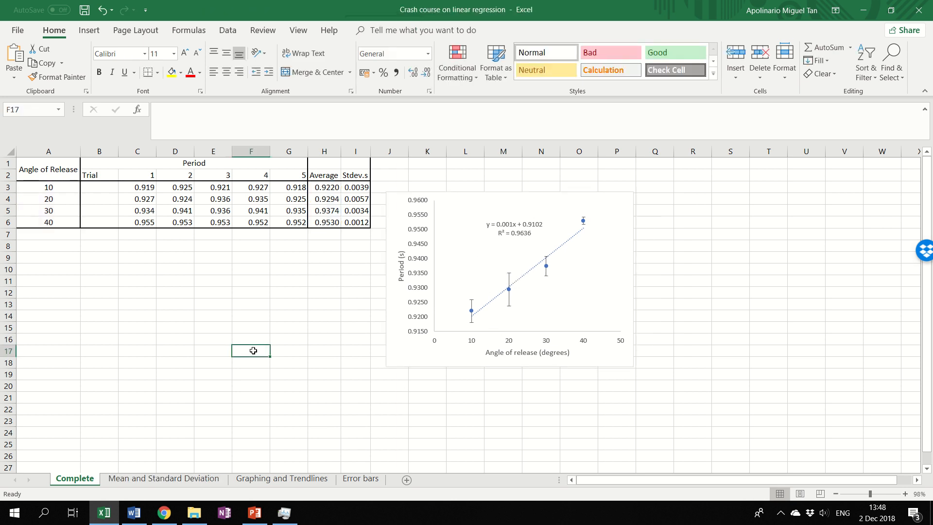
# - Open the Mean and Standard Deviation sheet and examine the release angles in A3:A6 and the first row of trial periods
pyautogui.click(168, 481)
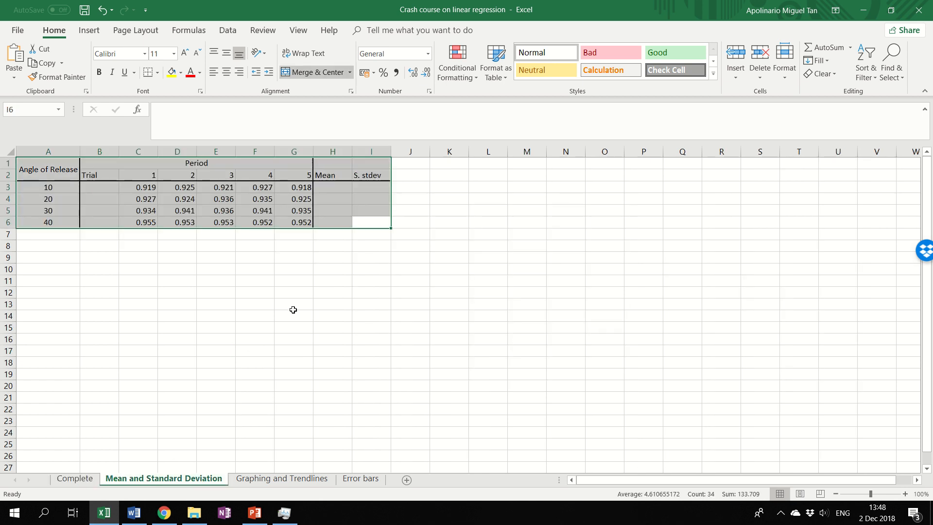
pyautogui.click(185, 258)
pyautogui.click(56, 187)
pyautogui.click(69, 198)
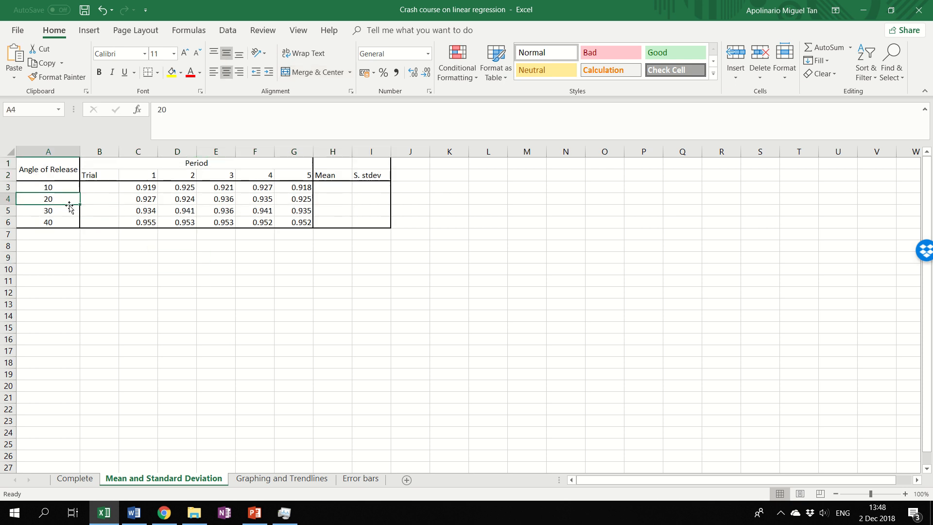
pyautogui.click(64, 211)
pyautogui.click(64, 223)
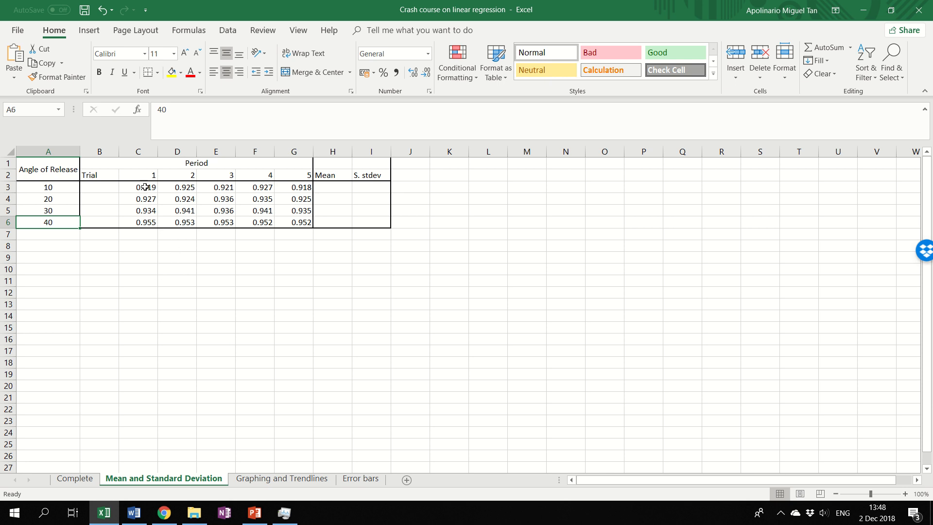
pyautogui.moveTo(144, 188); pyautogui.dragTo(302, 185)
pyautogui.click(446, 273)
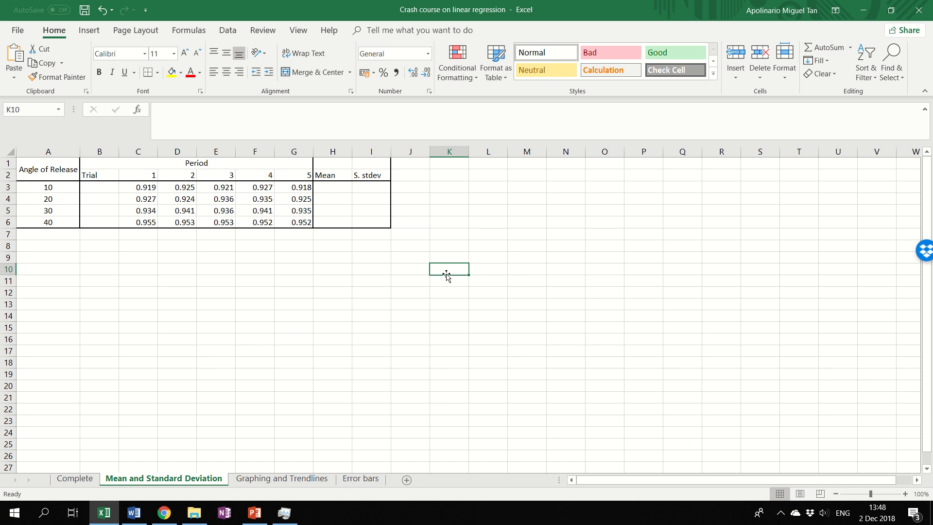
# - Add the unit to the Period heading so it reads "Period (s)"
pyautogui.click(221, 166)
pyautogui.click(260, 130)
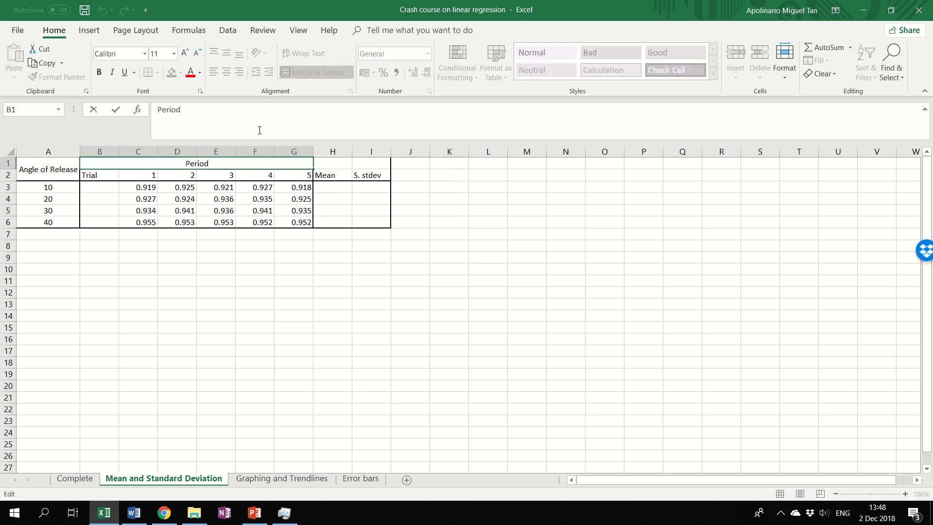
pyautogui.write('(s)')
pyautogui.press('Return')
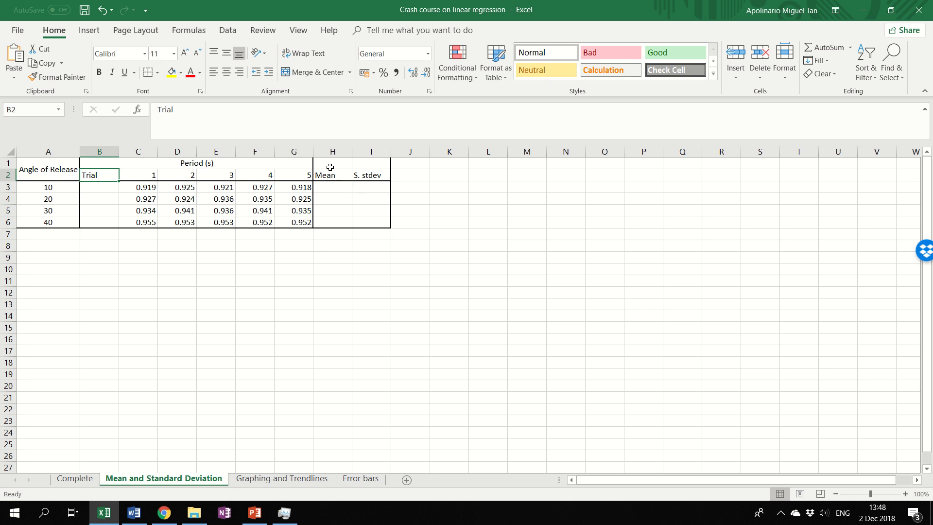
pyautogui.moveTo(330, 165); pyautogui.dragTo(377, 222)
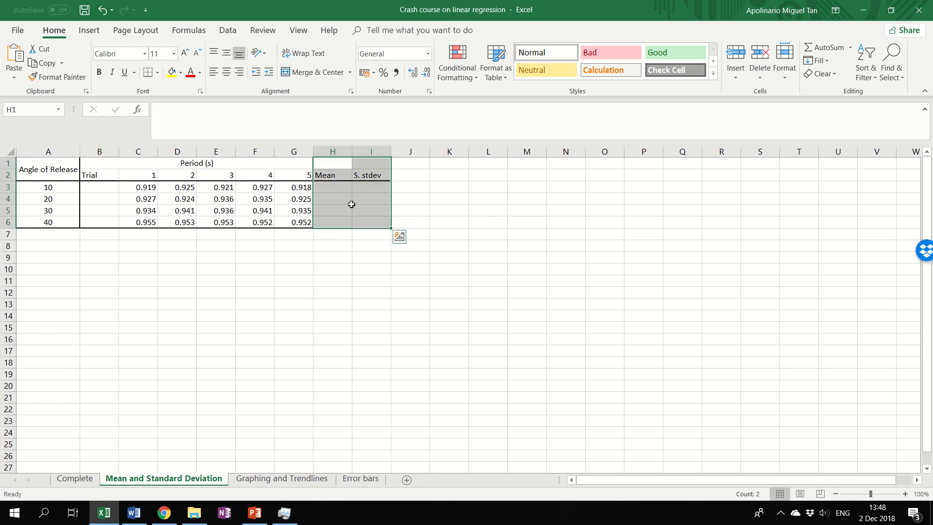
pyautogui.click(338, 187)
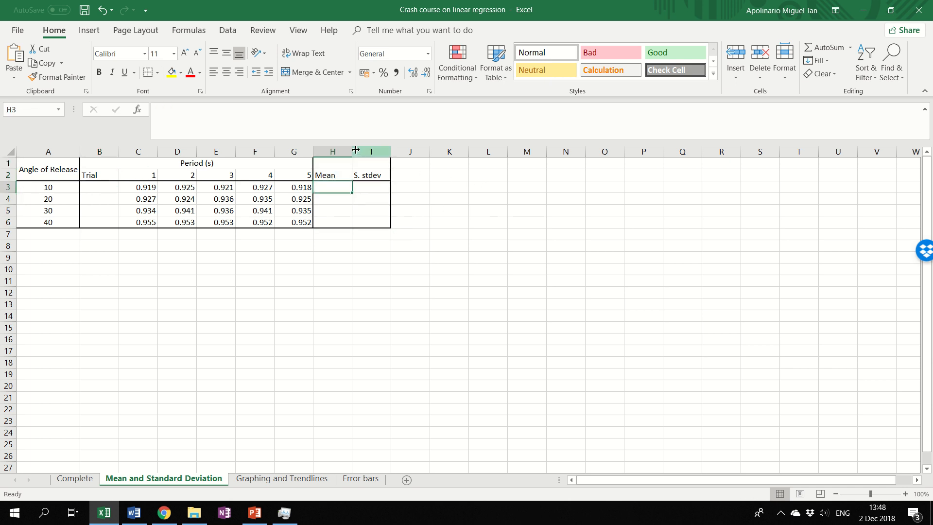
pyautogui.click(358, 127)
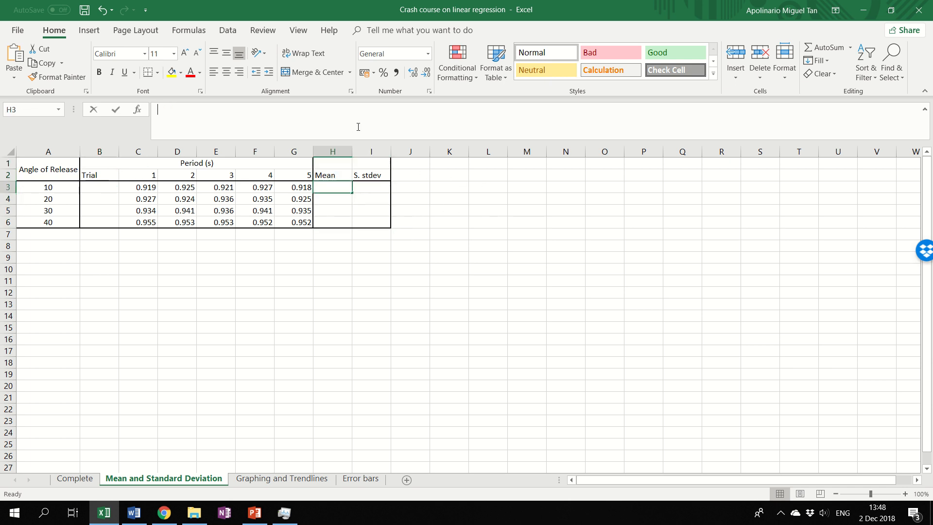
pyautogui.click(708, 246)
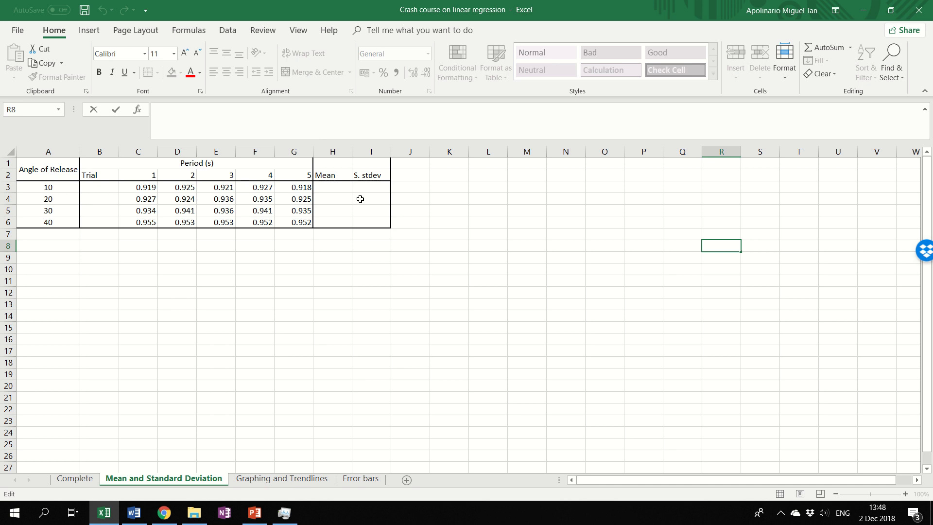
pyautogui.click(598, 257)
# - Calculate the mean period for the 10-degree release in H3 with =average(C3:G3)
pyautogui.click(334, 187)
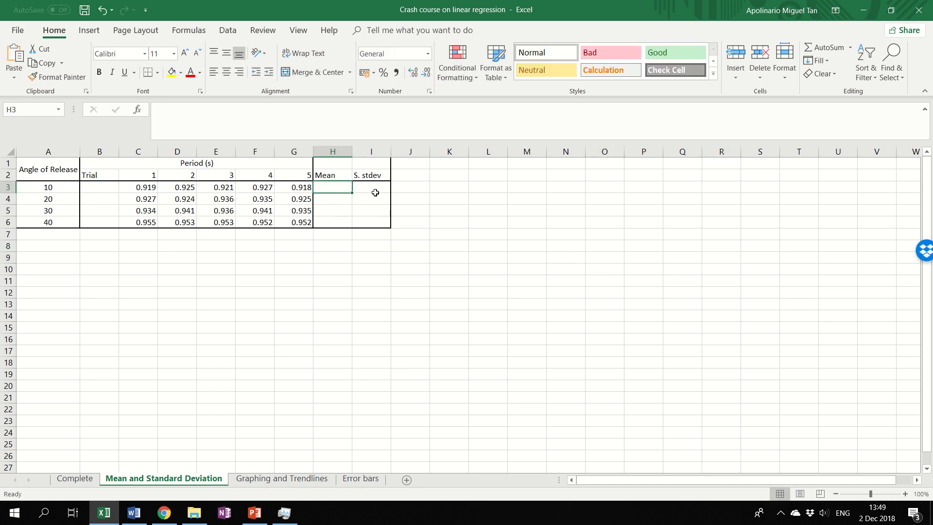
pyautogui.click(250, 113)
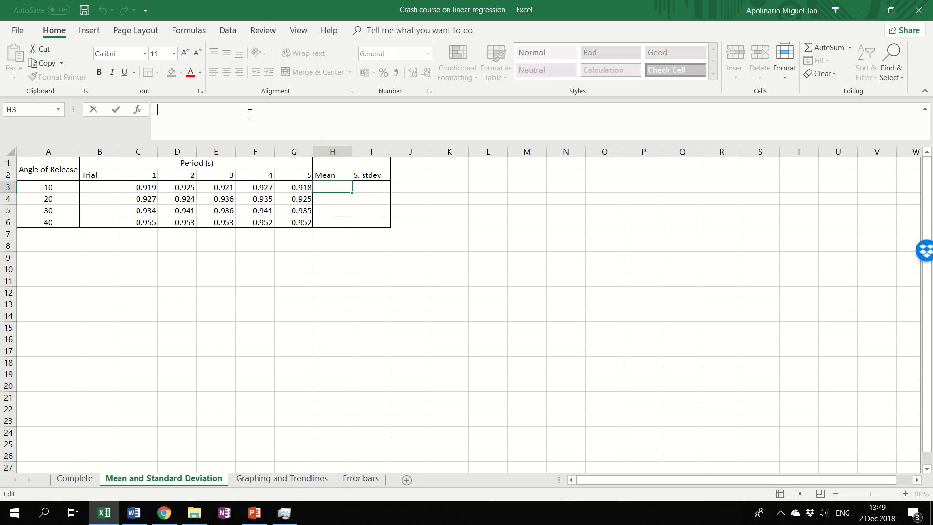
pyautogui.write('=')
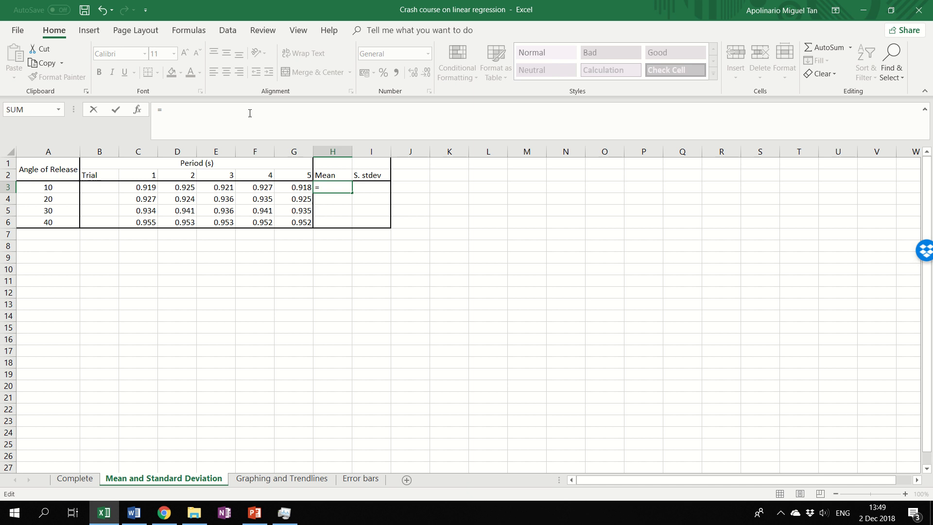
pyautogui.write('average(')
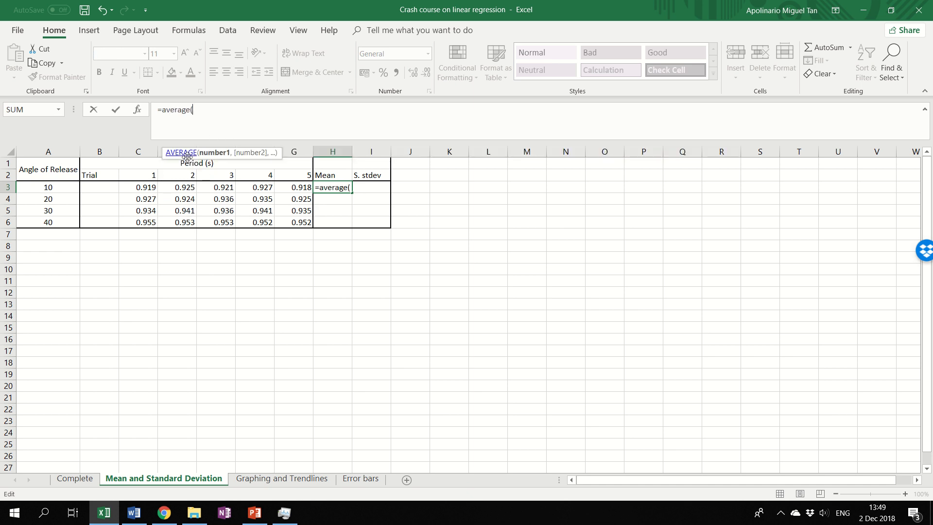
pyautogui.click(144, 187)
pyautogui.moveTo(144, 187); pyautogui.dragTo(301, 188)
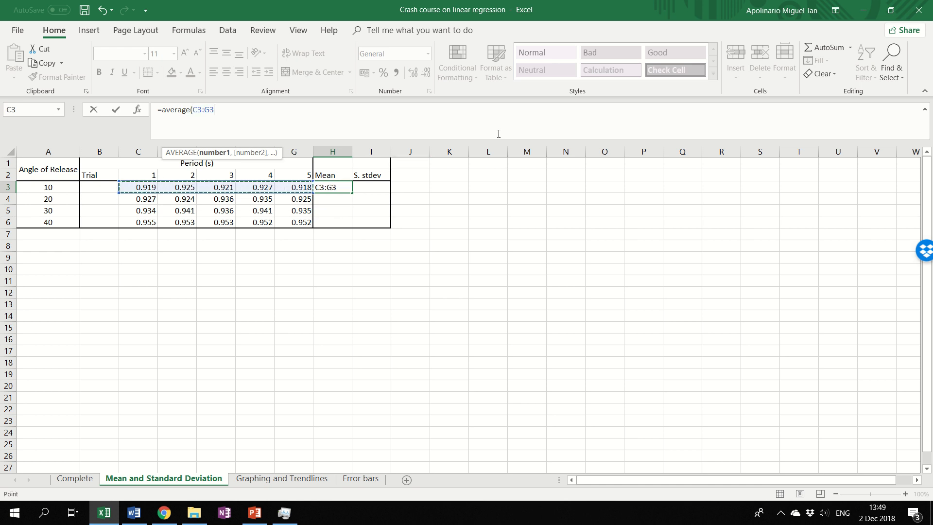
pyautogui.write(')')
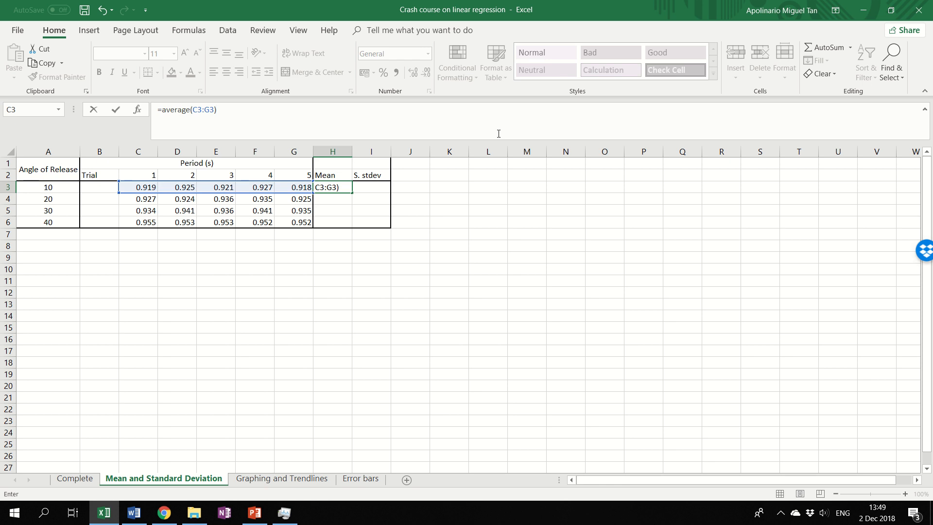
pyautogui.press('Return')
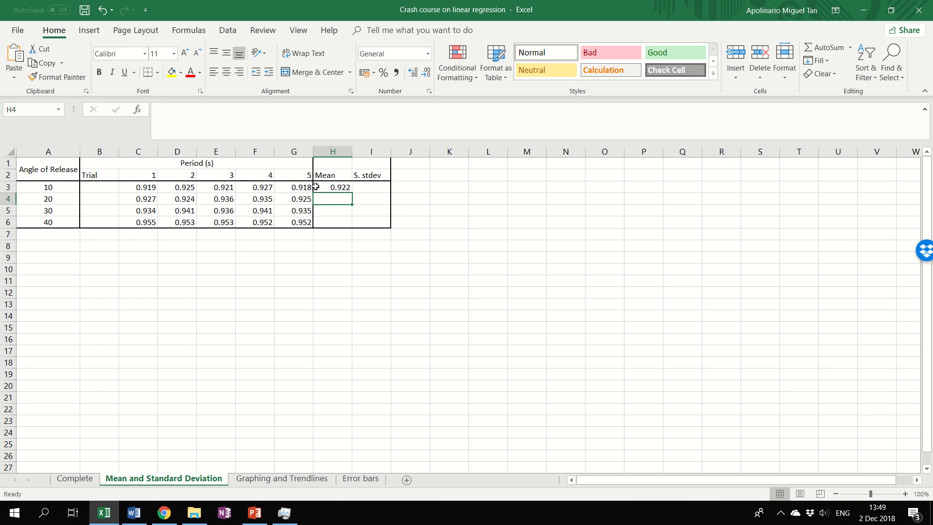
# - Calculate the mean period for the 20-degree release in H4 with =average(C4:G4)
pyautogui.click(208, 114)
pyautogui.write('=')
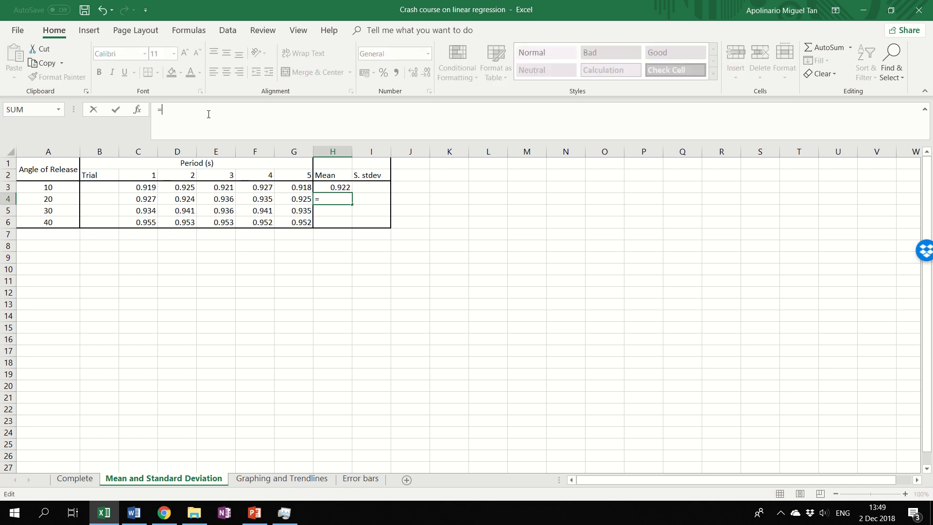
pyautogui.write('average(')
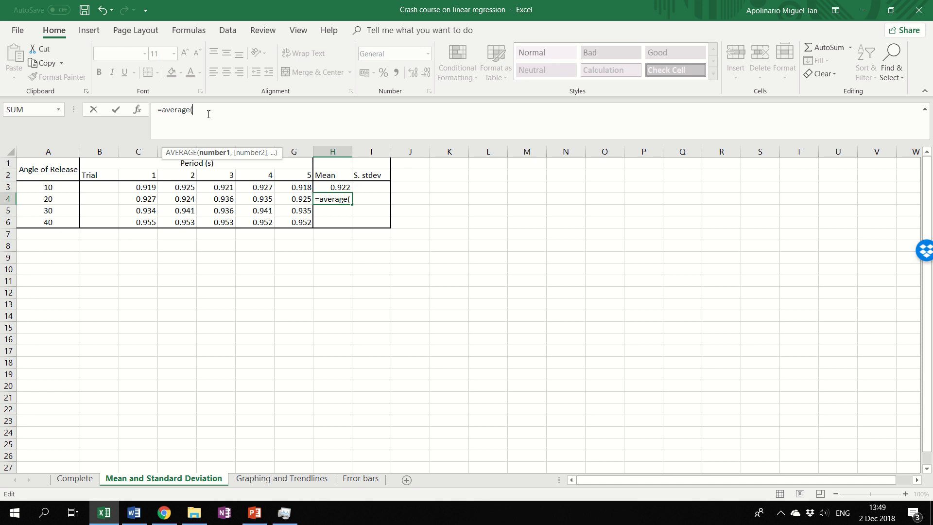
pyautogui.moveTo(137, 199); pyautogui.dragTo(288, 195)
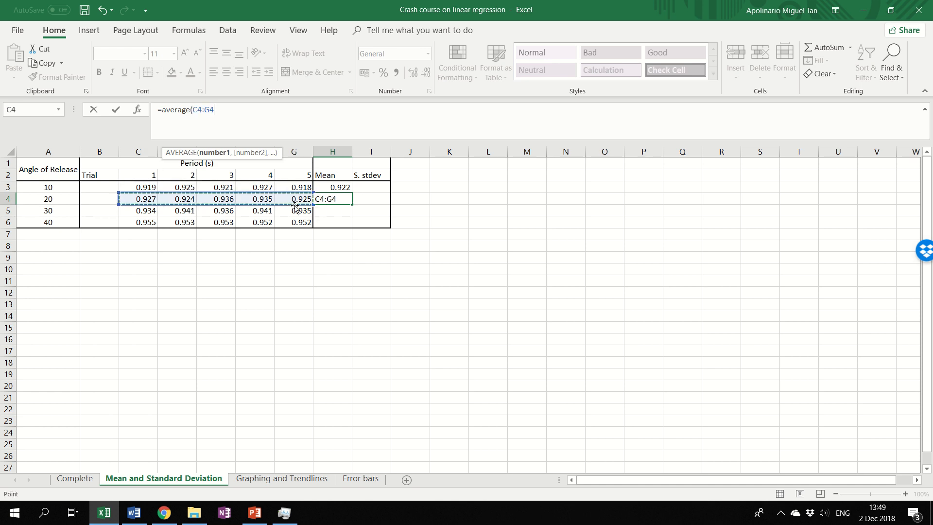
pyautogui.write(')')
pyautogui.press('Return')
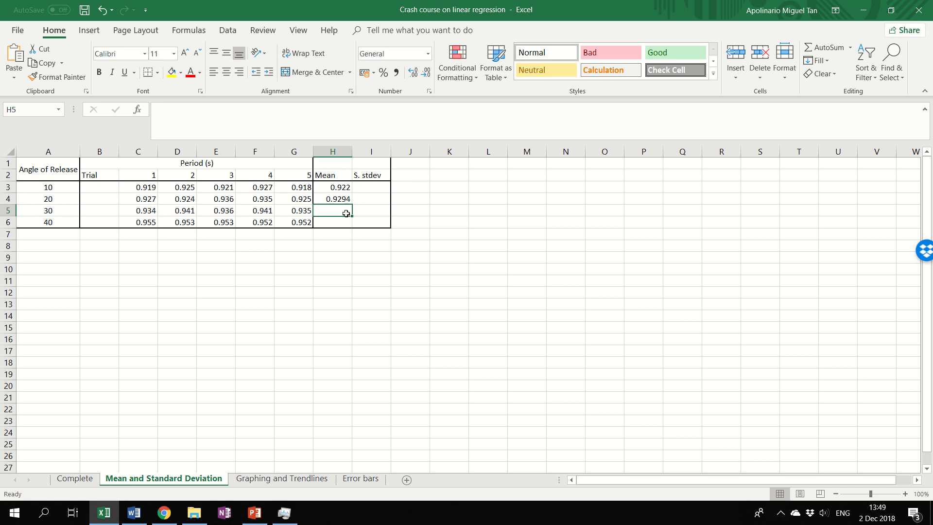
# - Calculate the mean period for the 30-degree release in H5 with =average(C5:G5)
pyautogui.write('=average(')
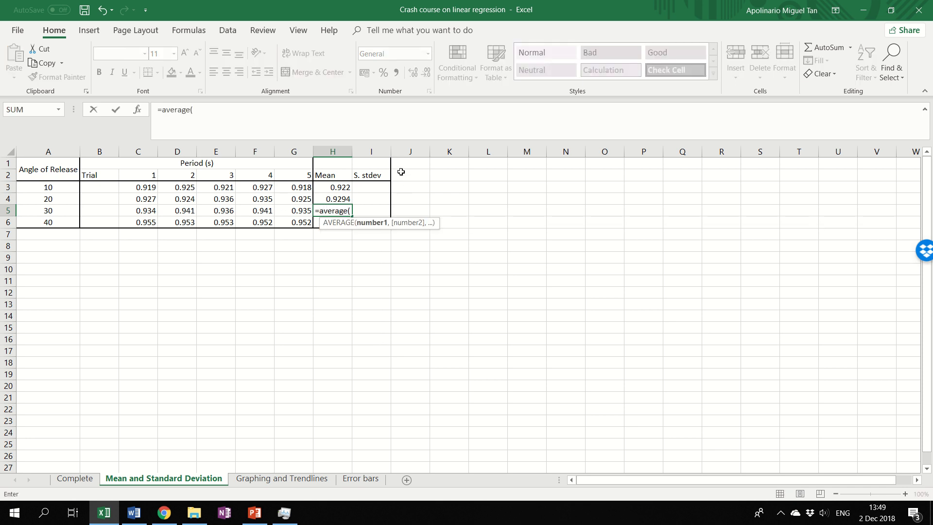
pyautogui.moveTo(153, 207); pyautogui.dragTo(297, 209)
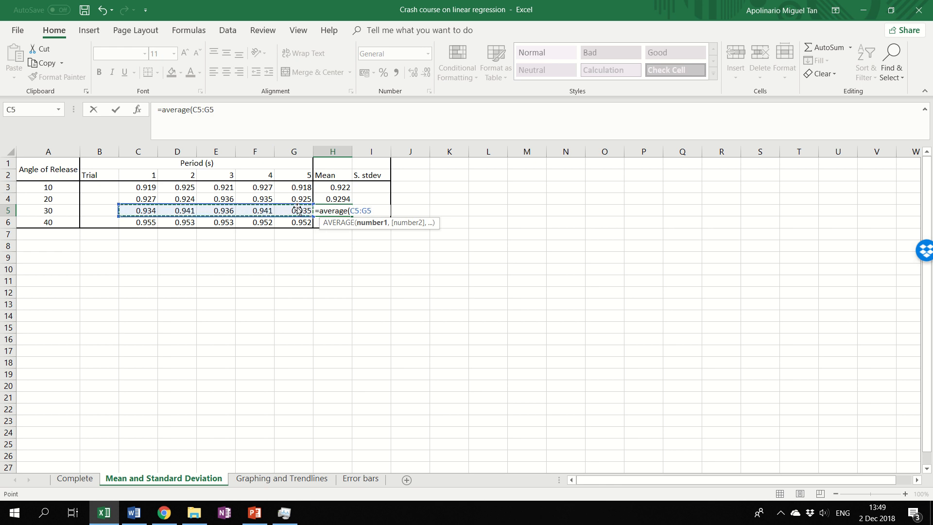
pyautogui.write(')')
pyautogui.press('Return')
# - Calculate the mean period for the 40-degree release in H6 with =average(C6:G6)
pyautogui.click(311, 119)
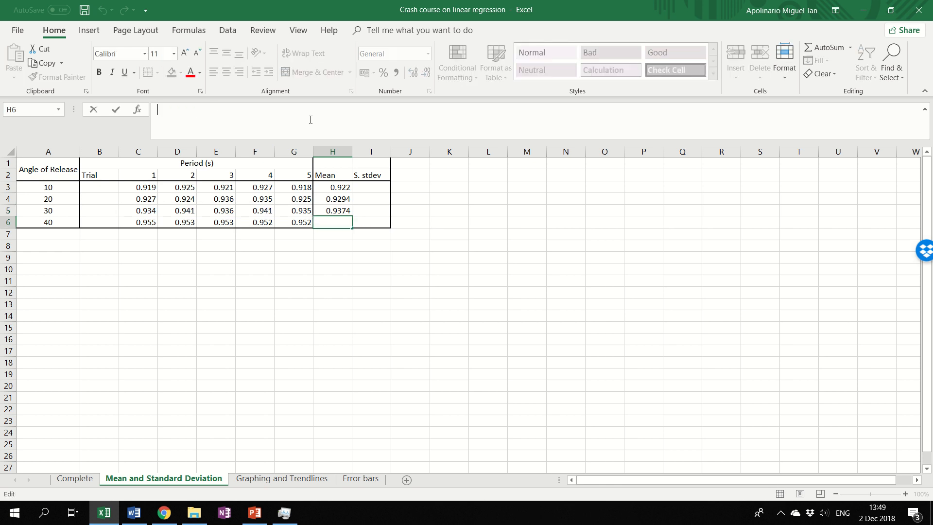
pyautogui.write('=average(')
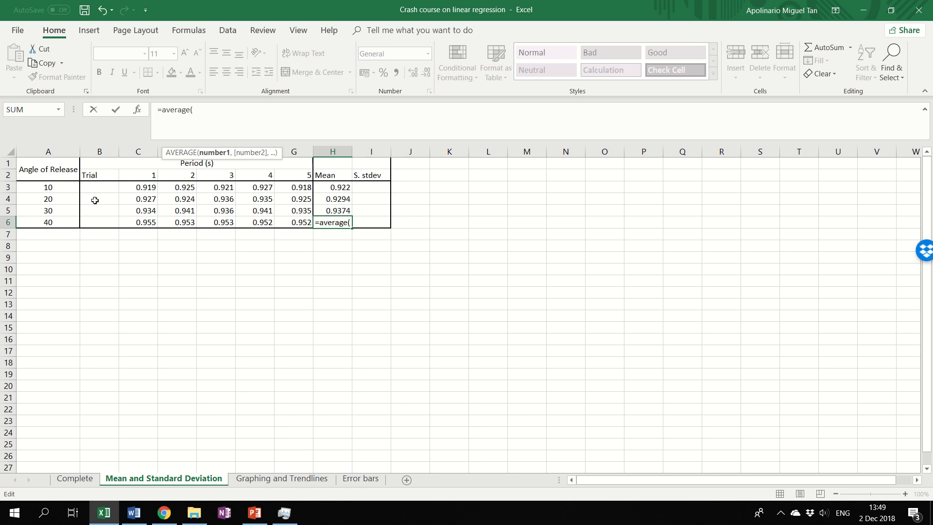
pyautogui.moveTo(146, 222); pyautogui.dragTo(306, 223)
pyautogui.write(')')
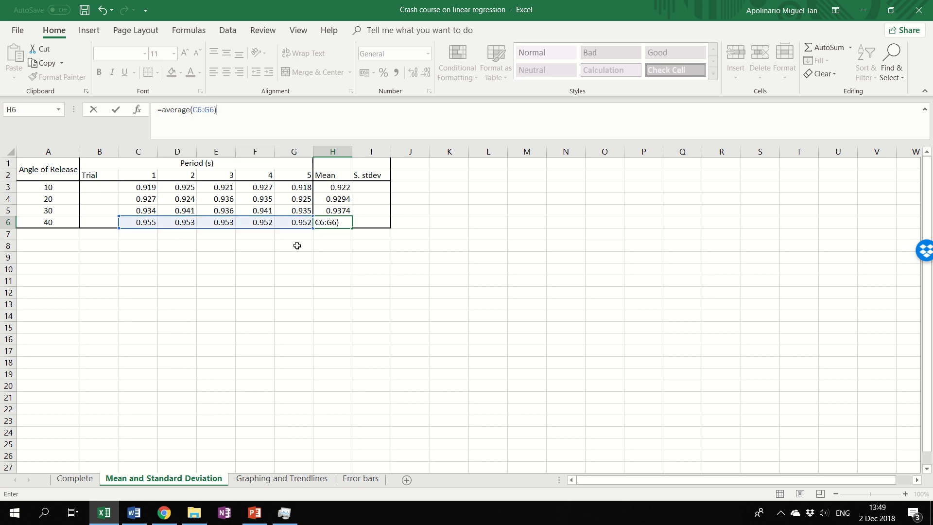
pyautogui.press('Return')
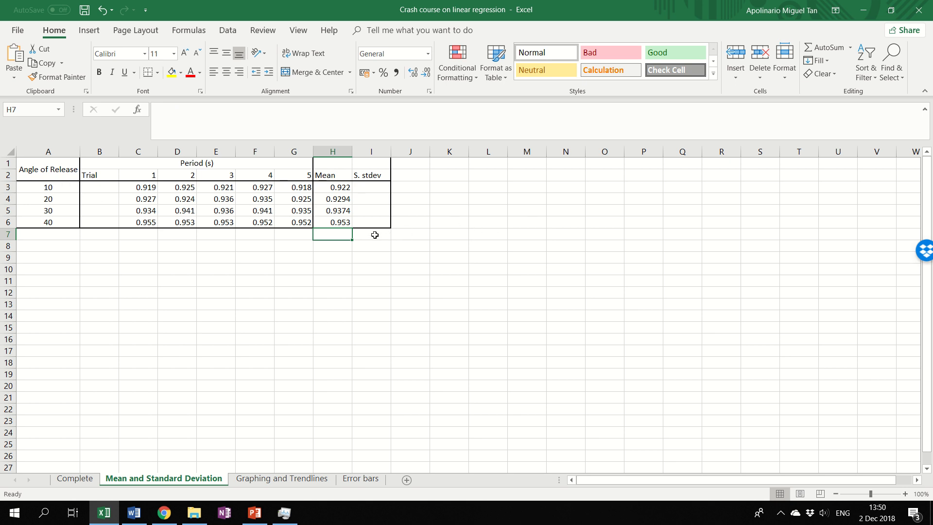
# - Clear the mean formulas from H4:H6, keeping only the one in H3, and select H3
pyautogui.click(344, 201)
pyautogui.click(337, 209)
pyautogui.click(340, 221)
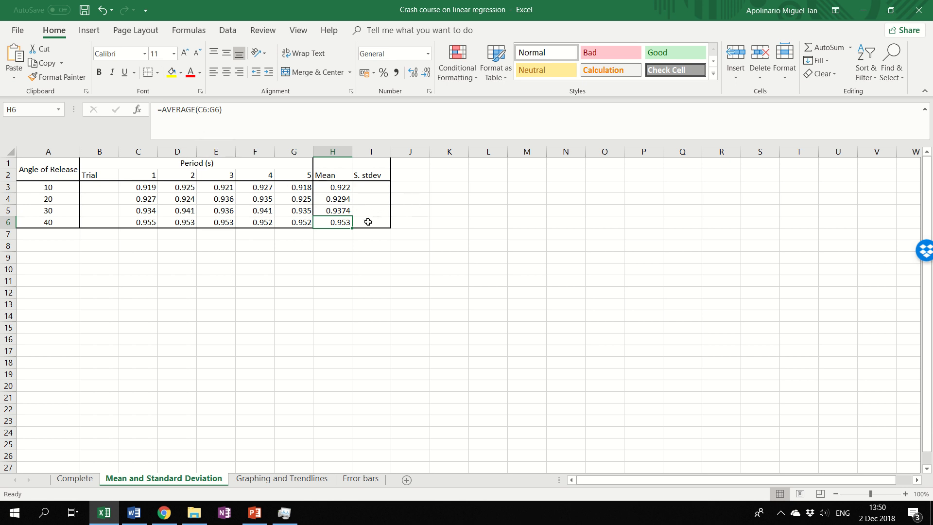
pyautogui.moveTo(346, 200); pyautogui.dragTo(335, 223)
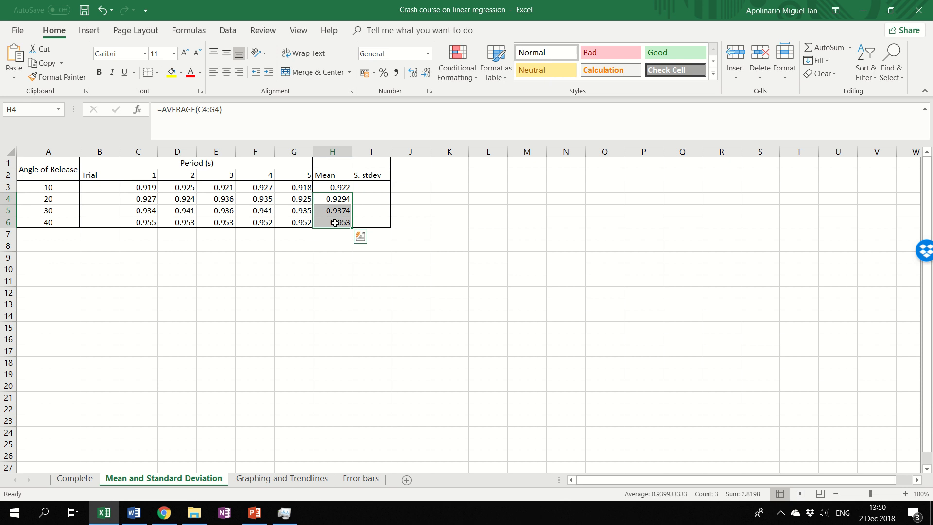
pyautogui.press('Delete')
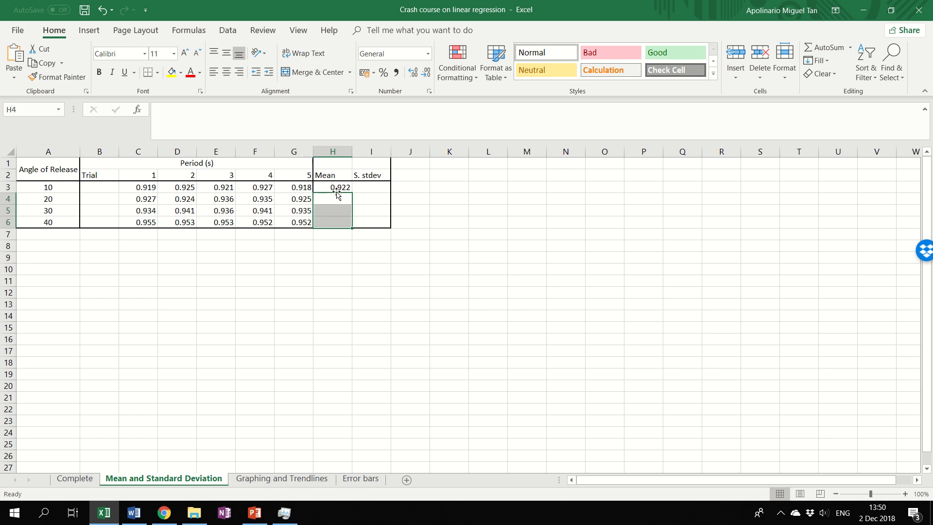
pyautogui.click(348, 185)
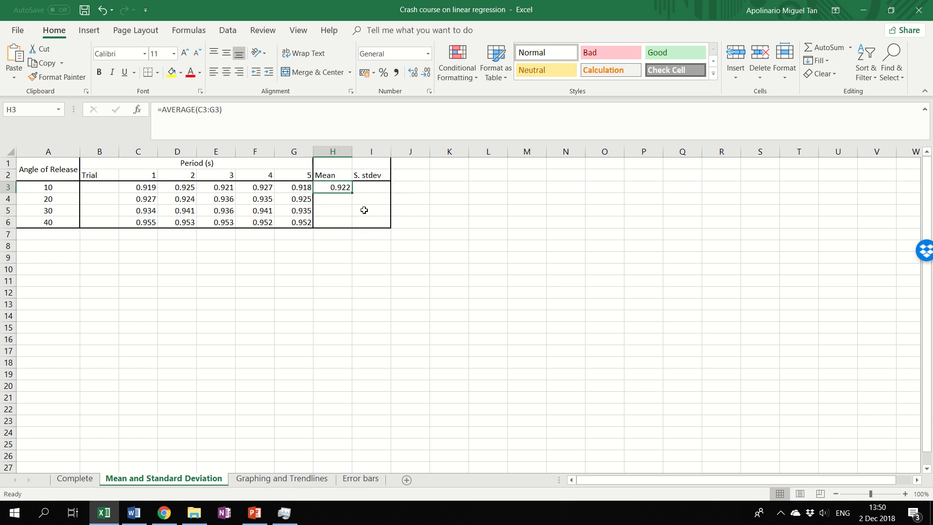
# - Fill the mean formula from H3 down to H6 for the remaining release angles
pyautogui.moveTo(352, 193); pyautogui.dragTo(348, 229)
pyautogui.click(488, 261)
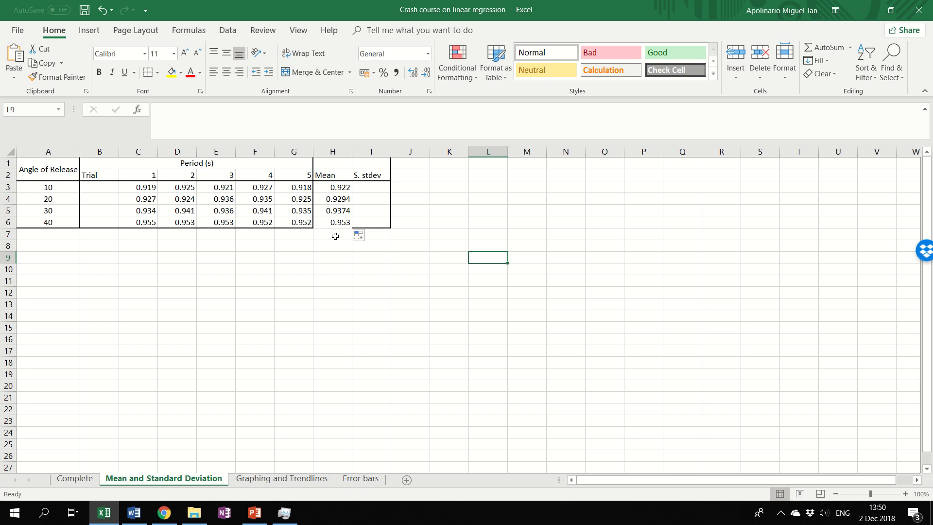
pyautogui.click(7, 223)
pyautogui.click(464, 300)
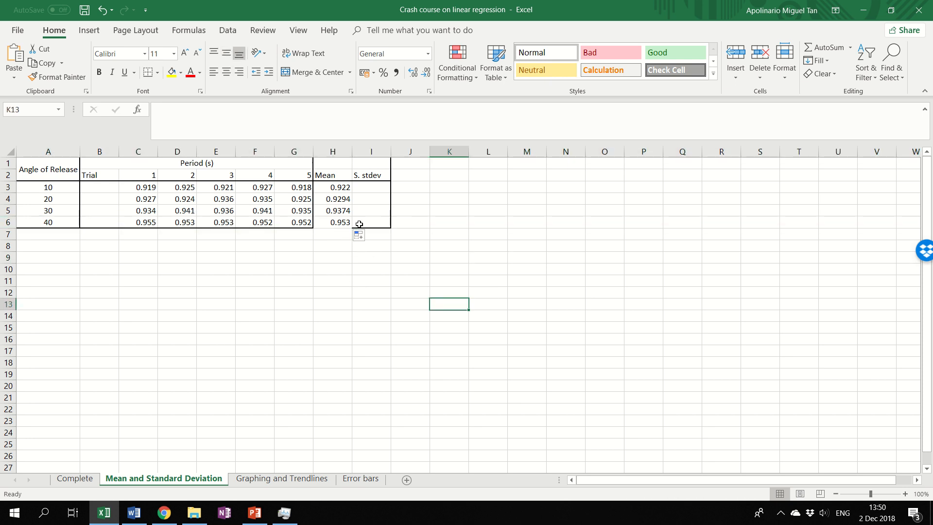
# - Calculate the sample standard deviation for the 10-degree release in I3 with =stdev.s(C3:G3)
pyautogui.click(367, 185)
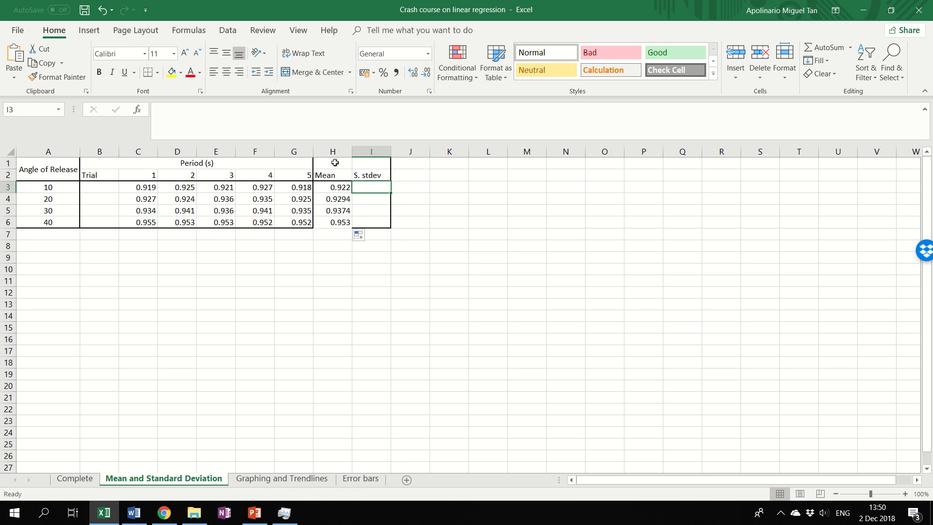
pyautogui.click(200, 118)
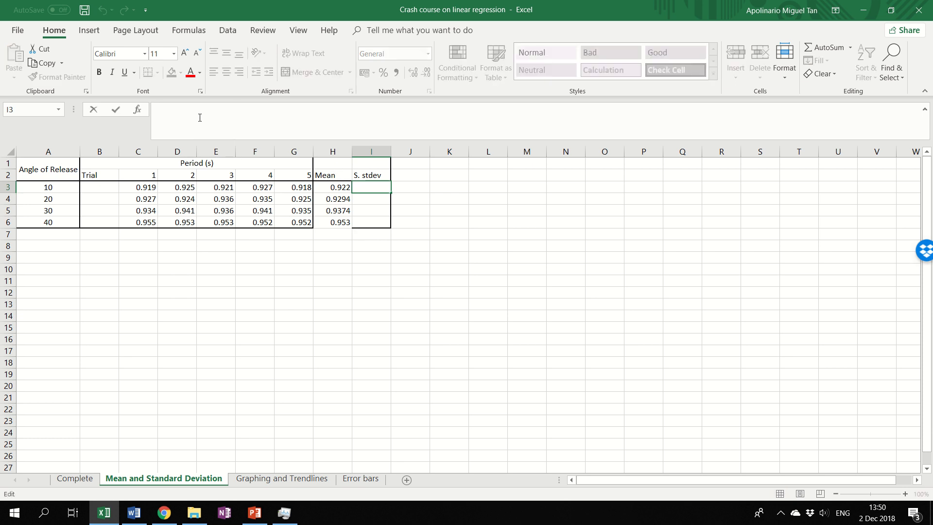
pyautogui.write('=sa')
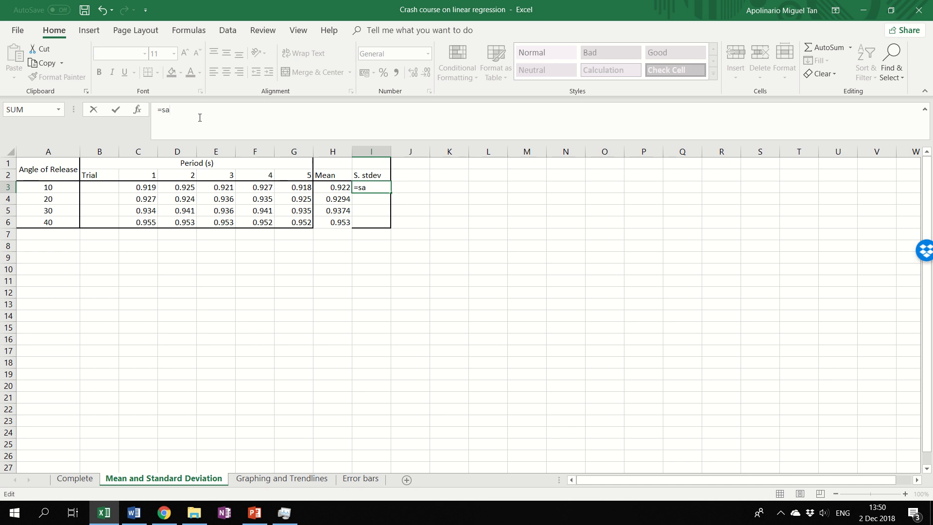
pyautogui.press('BackSpace')
pyautogui.write('tdev')
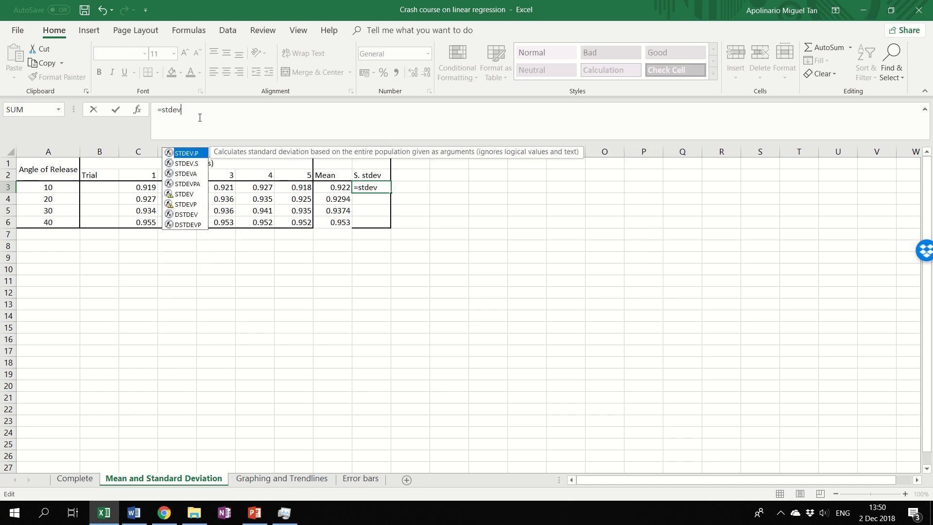
pyautogui.write('.s(')
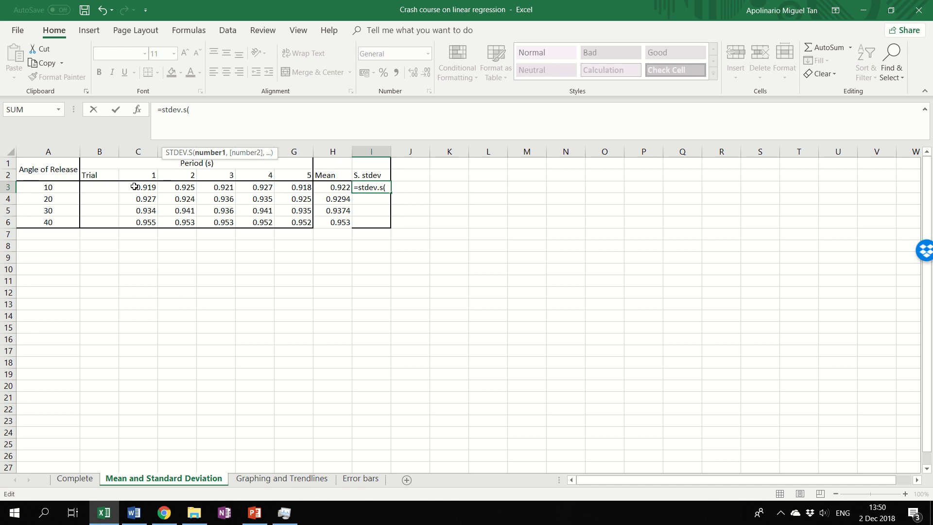
pyautogui.moveTo(134, 187); pyautogui.dragTo(298, 187)
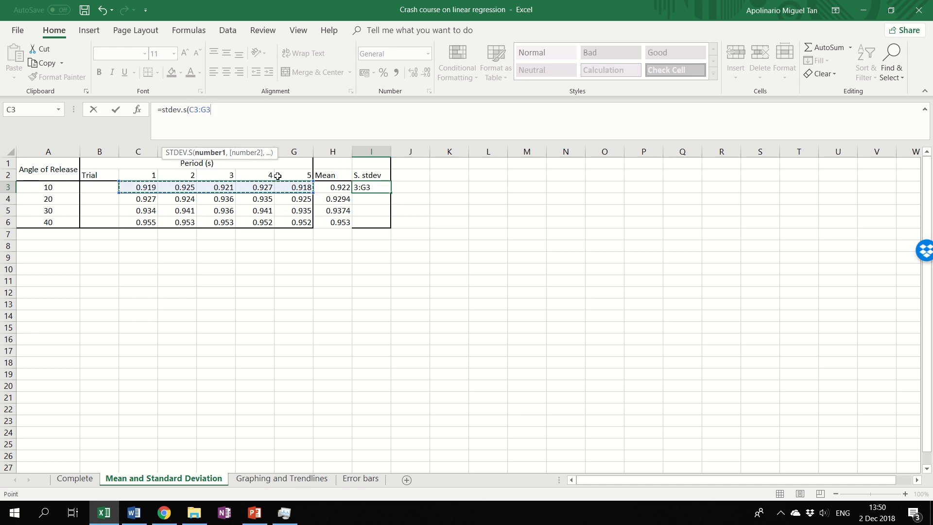
pyautogui.press('Return')
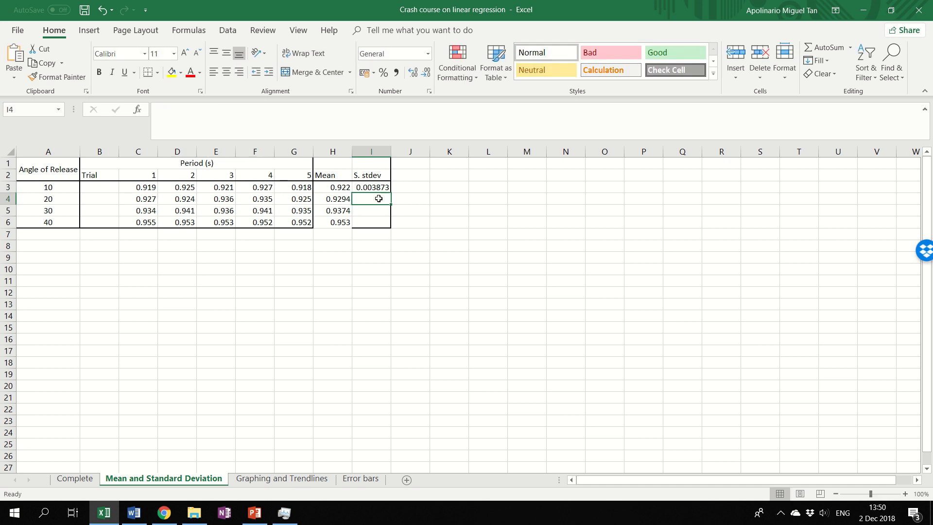
# - Fill the sample standard deviation formula from I3 down to I6
pyautogui.click(384, 184)
pyautogui.moveTo(387, 195); pyautogui.dragTo(374, 224)
pyautogui.click(586, 236)
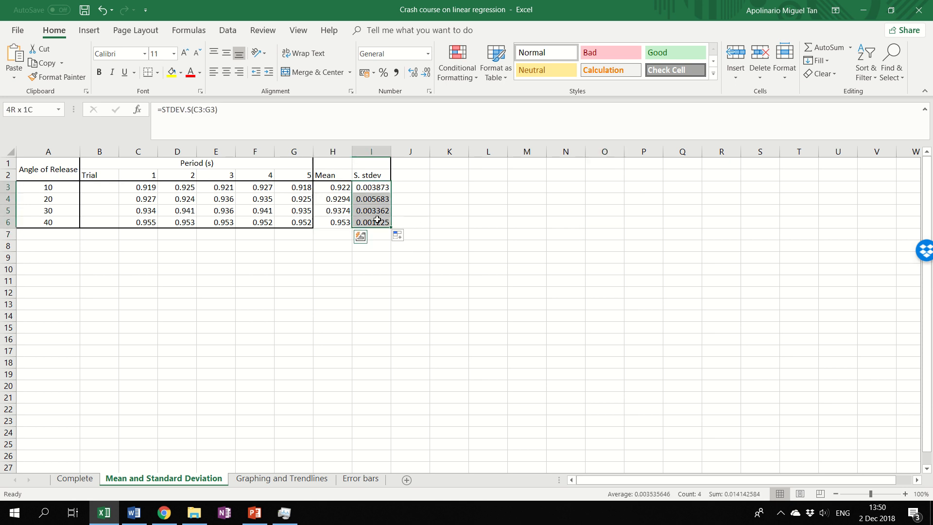
pyautogui.moveTo(526, 4)
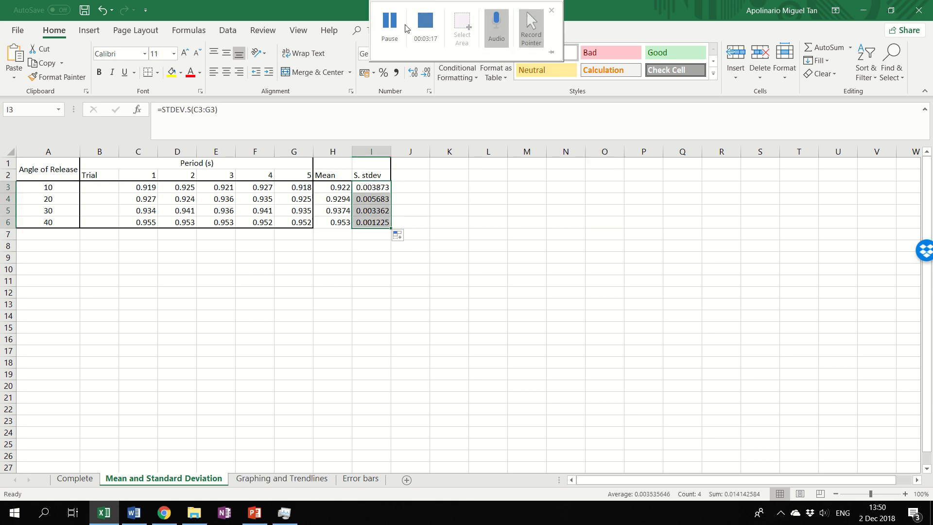
pyautogui.click(387, 35)
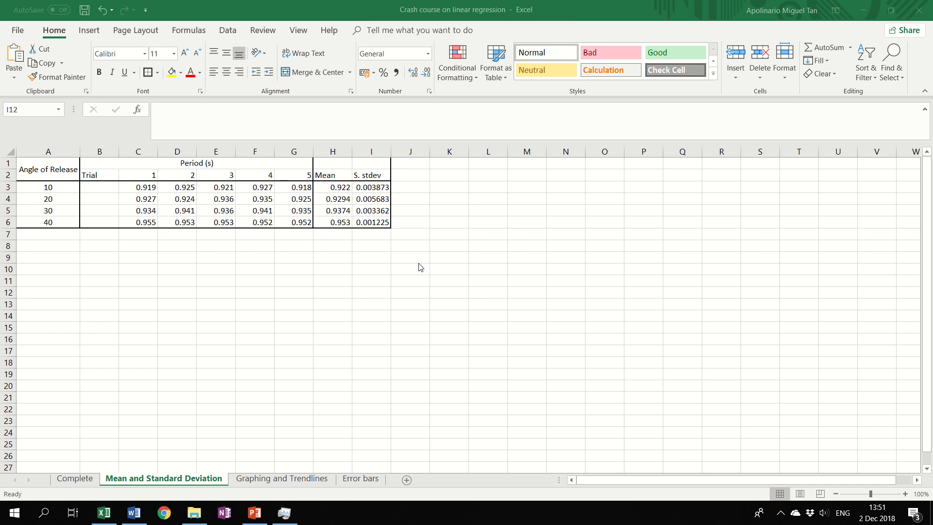
# - Compare the average and standard deviation columns on the Complete sheet with those on the Mean and Standard Deviation sheet
pyautogui.click(75, 483)
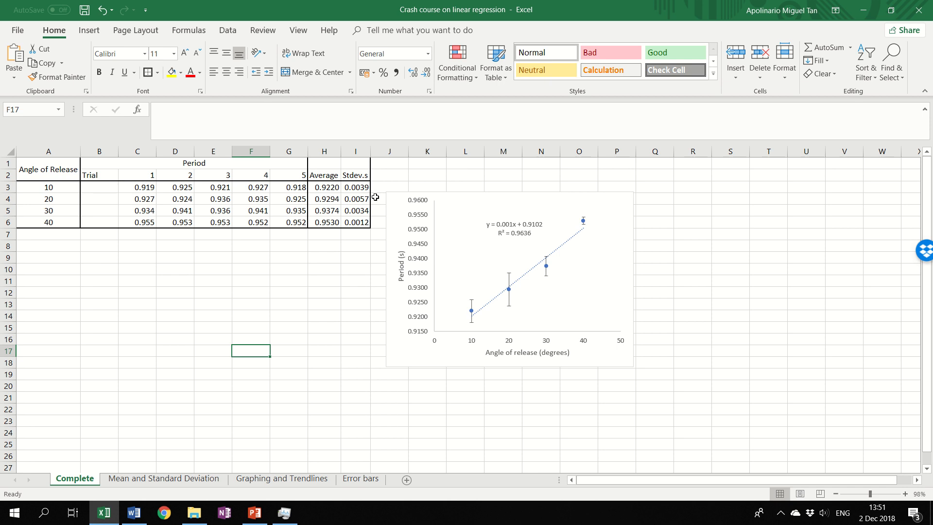
pyautogui.moveTo(360, 187); pyautogui.dragTo(335, 221)
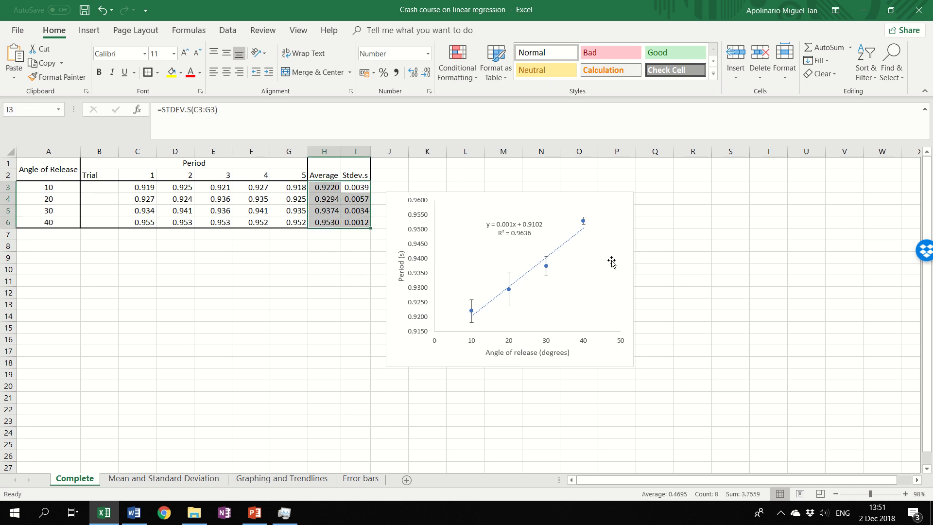
pyautogui.click(348, 316)
pyautogui.click(181, 480)
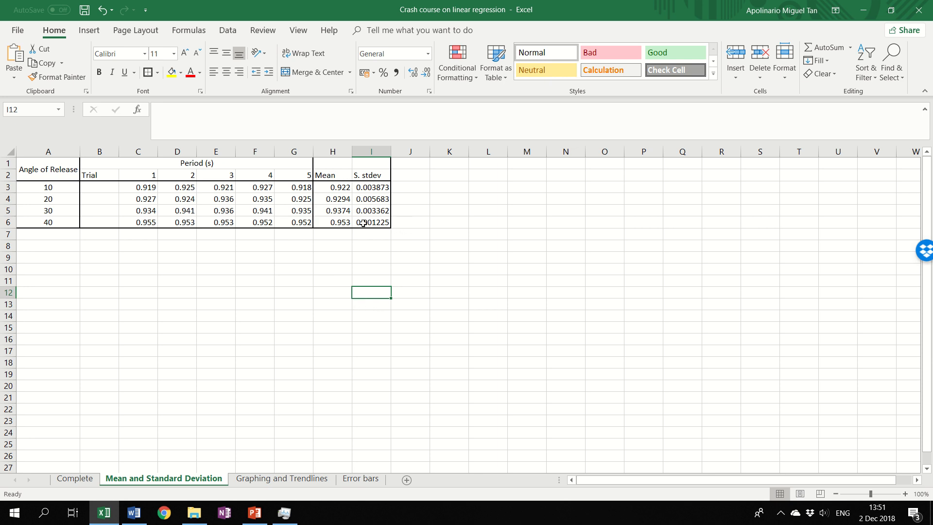
pyautogui.click(75, 479)
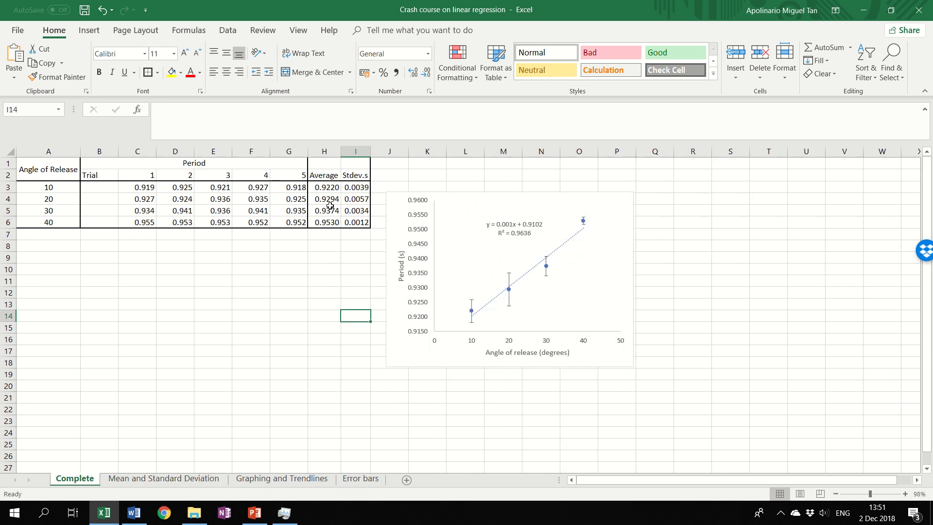
pyautogui.click(325, 187)
pyautogui.click(367, 187)
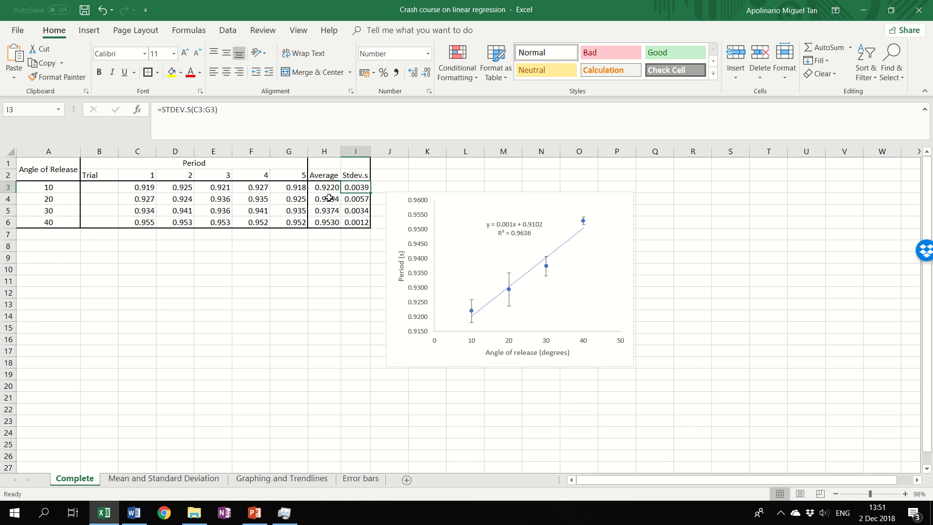
pyautogui.click(164, 479)
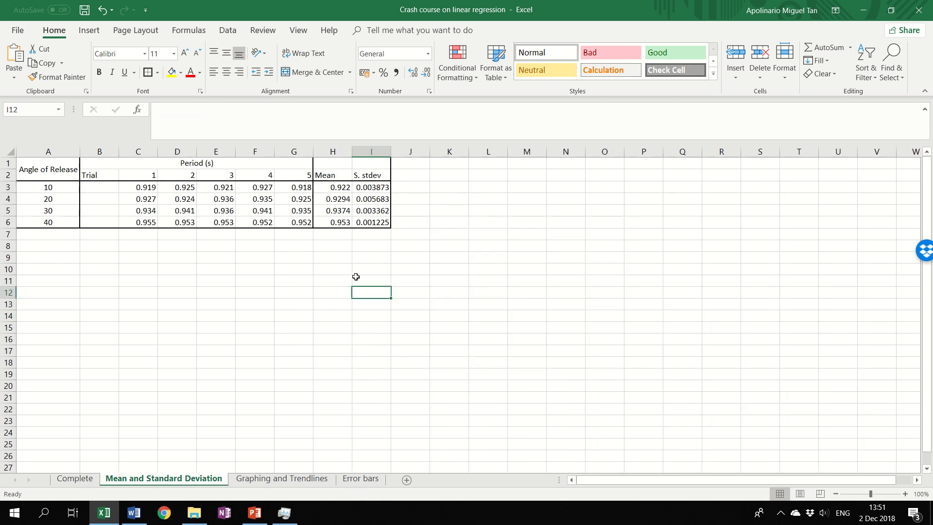
# - Format the means and standard deviations in H3:I6 as Number with 4 decimal places
pyautogui.moveTo(384, 221); pyautogui.dragTo(333, 190)
pyautogui.rightClick(334, 190)
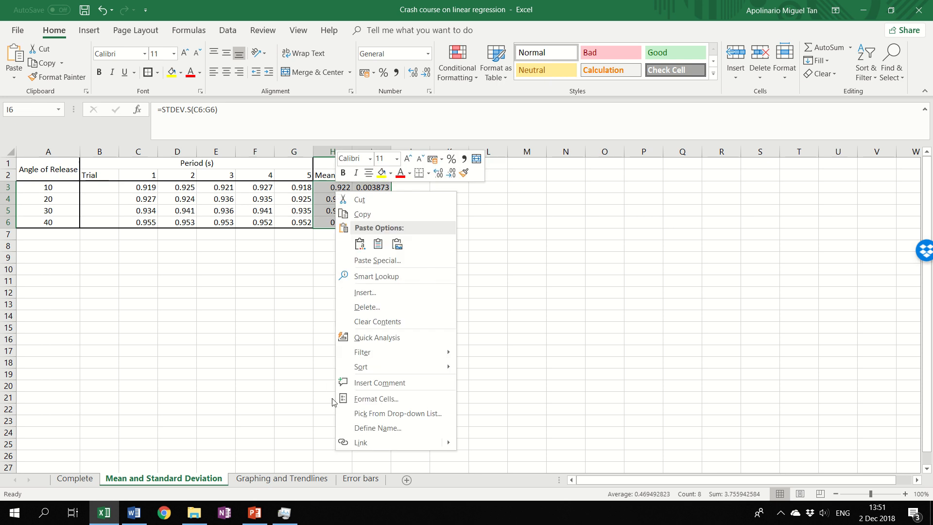
pyautogui.click(375, 406)
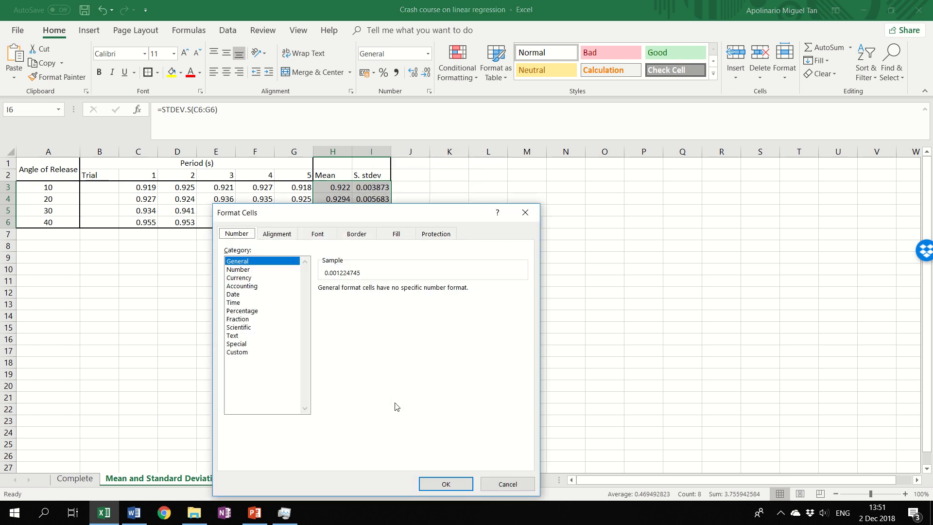
pyautogui.moveTo(327, 217); pyautogui.dragTo(564, 108)
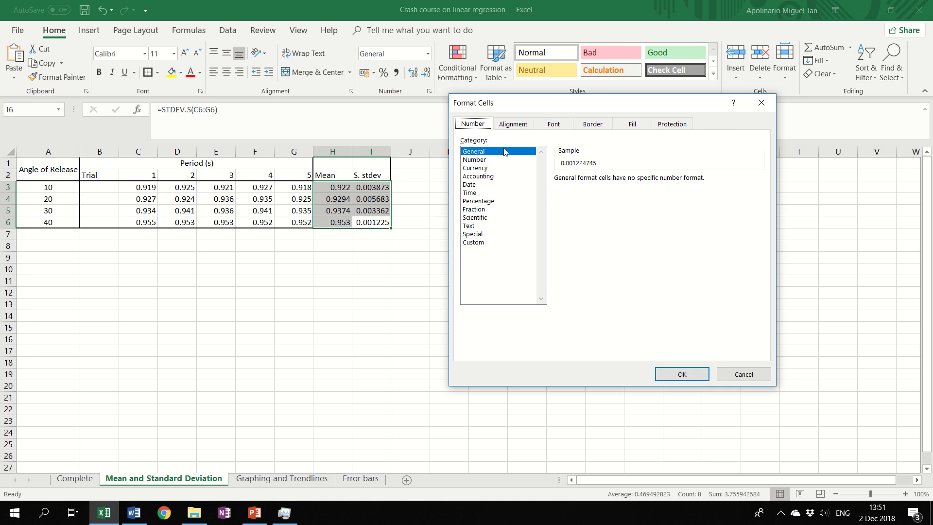
pyautogui.click(480, 160)
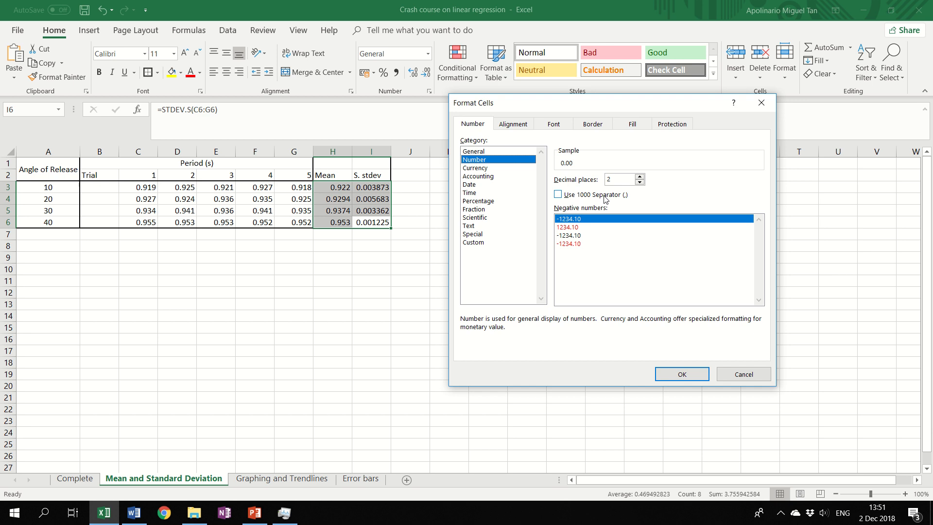
pyautogui.click(640, 176)
pyautogui.click(639, 177)
pyautogui.click(669, 371)
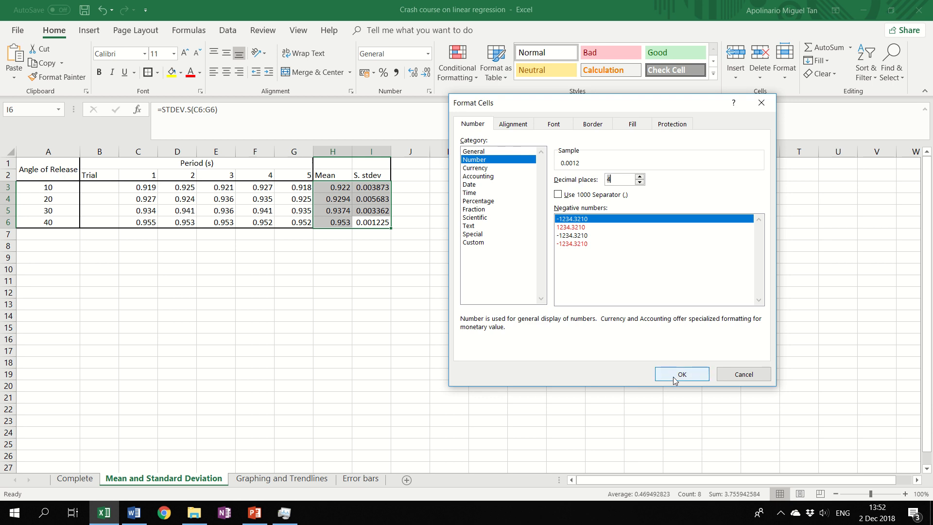
pyautogui.click(675, 378)
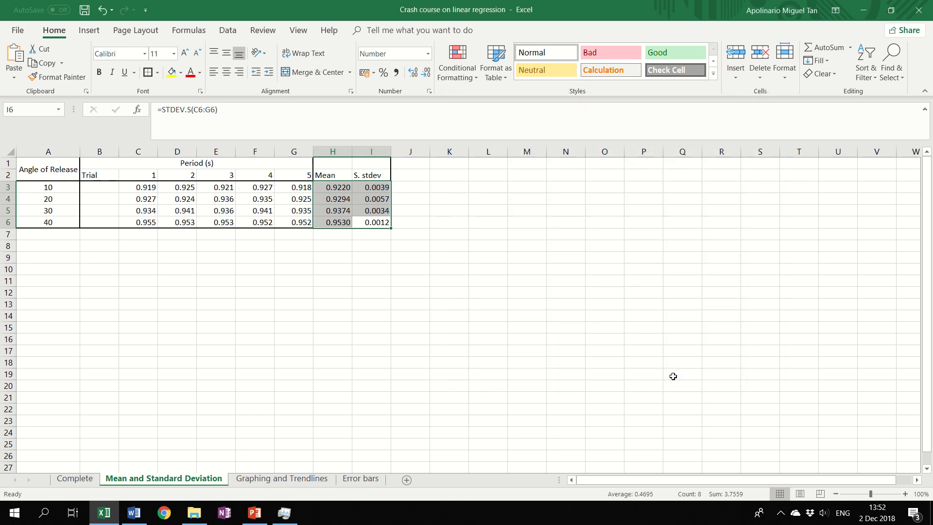
pyautogui.click(676, 376)
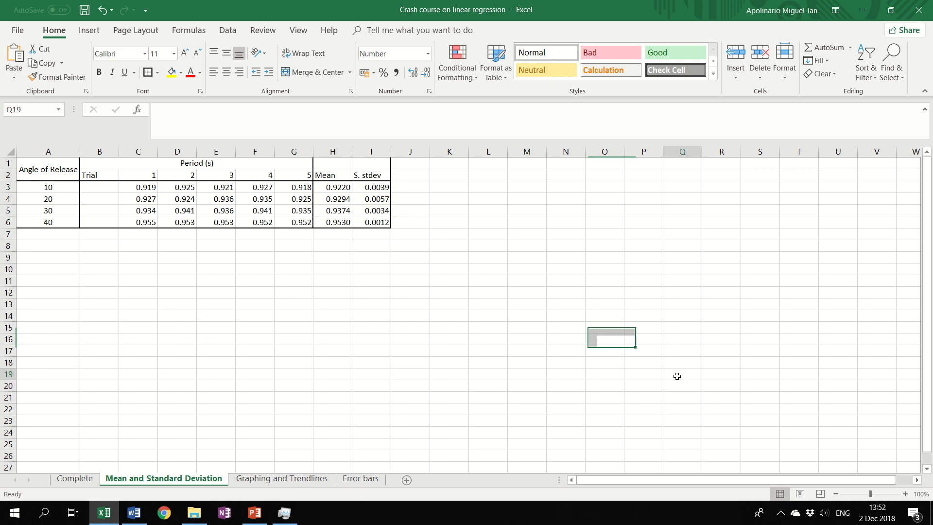
# - Delete the existing scatter chart from the Graphing and Trendlines sheet
pyautogui.click(383, 223)
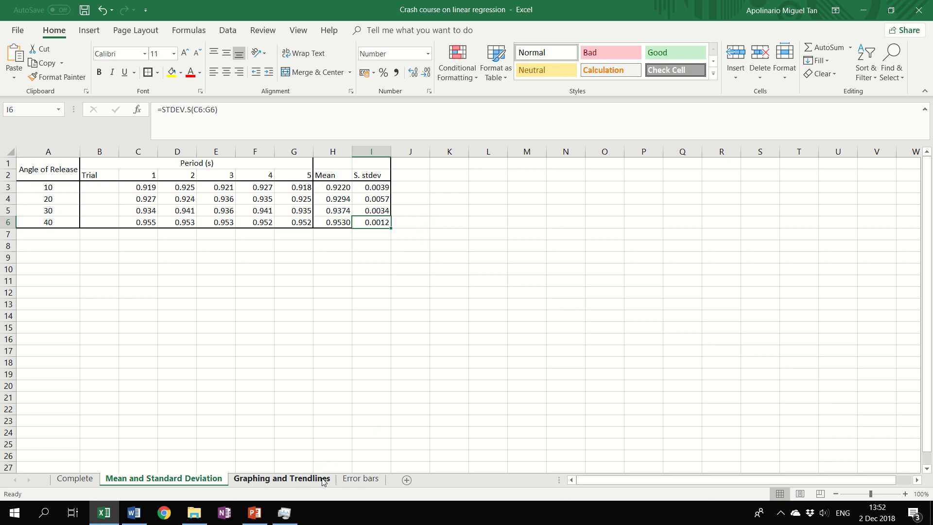
pyautogui.click(289, 480)
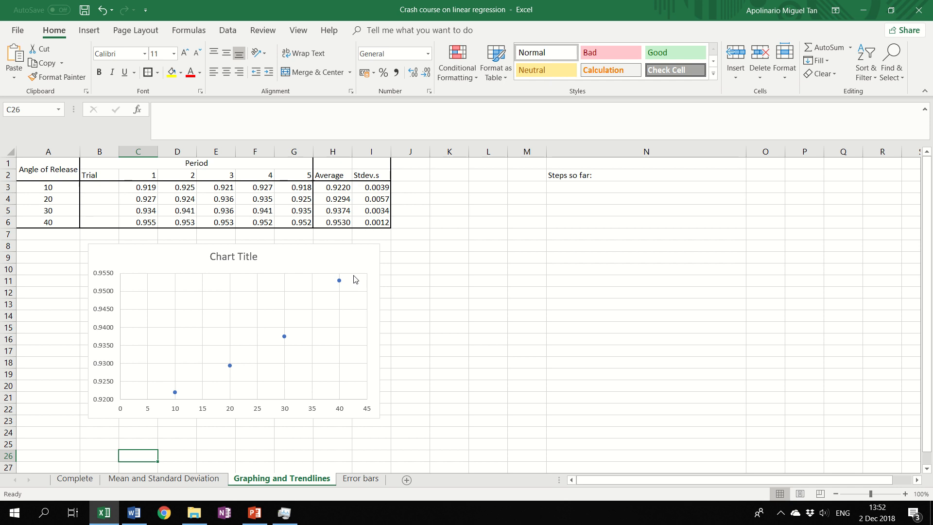
pyautogui.click(354, 256)
pyautogui.moveTo(360, 260); pyautogui.dragTo(522, 255)
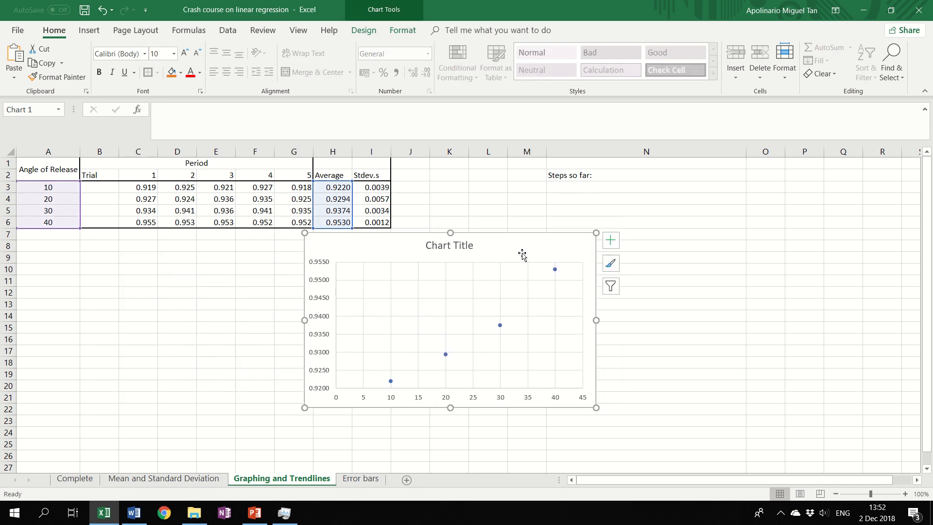
pyautogui.press('Delete')
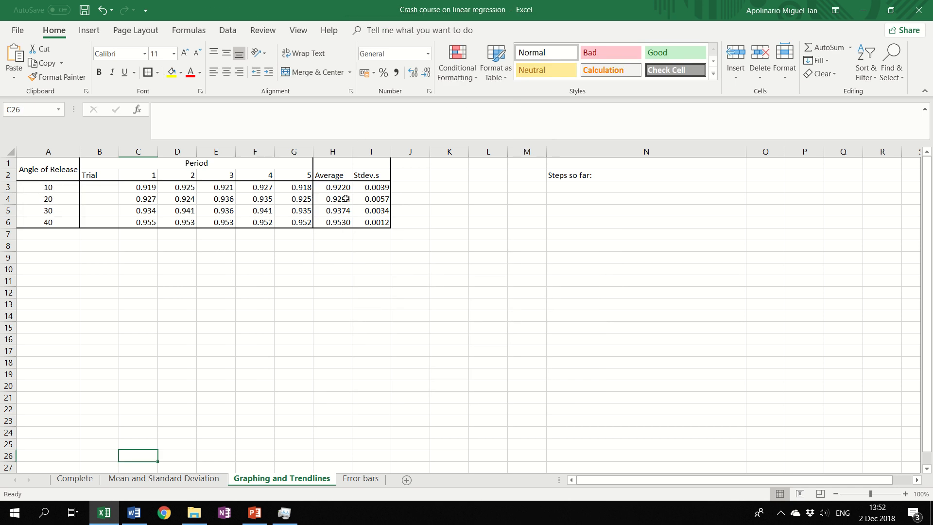
pyautogui.moveTo(341, 186); pyautogui.dragTo(336, 222)
pyautogui.click(378, 278)
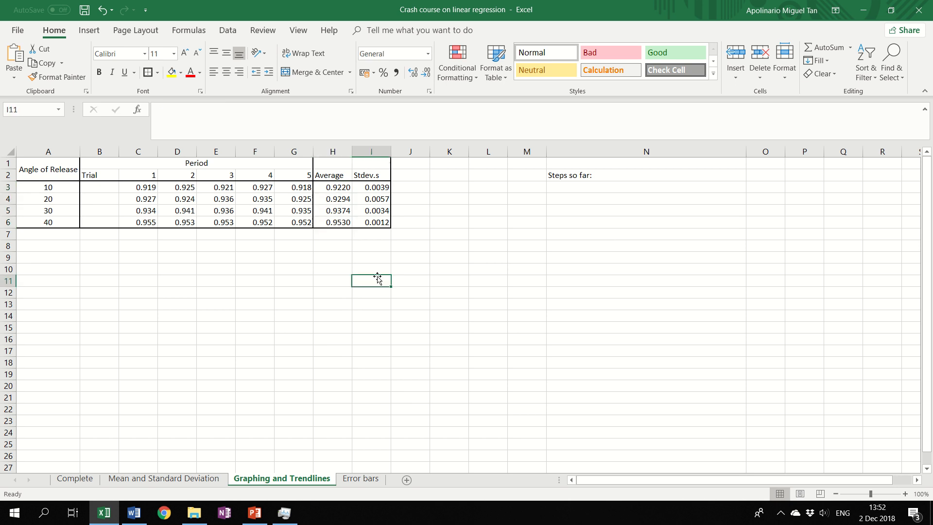
pyautogui.click(73, 189)
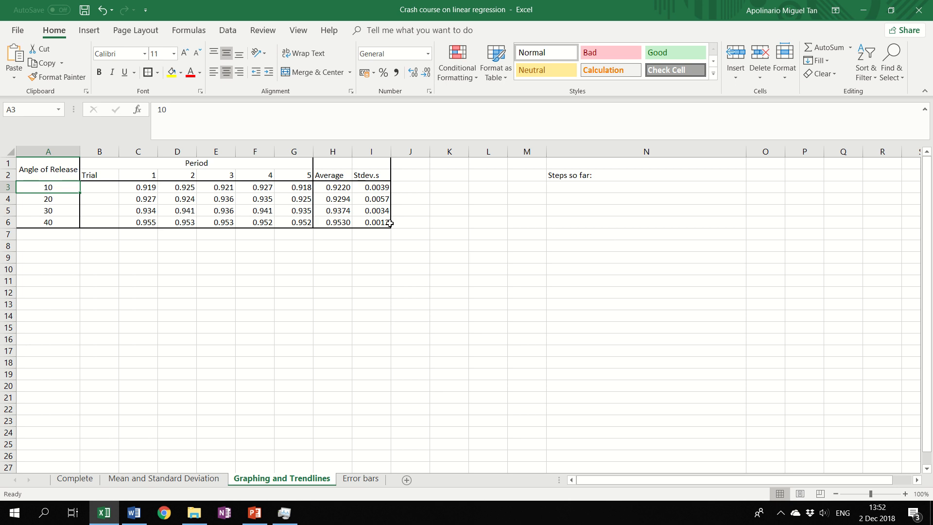
pyautogui.click(89, 30)
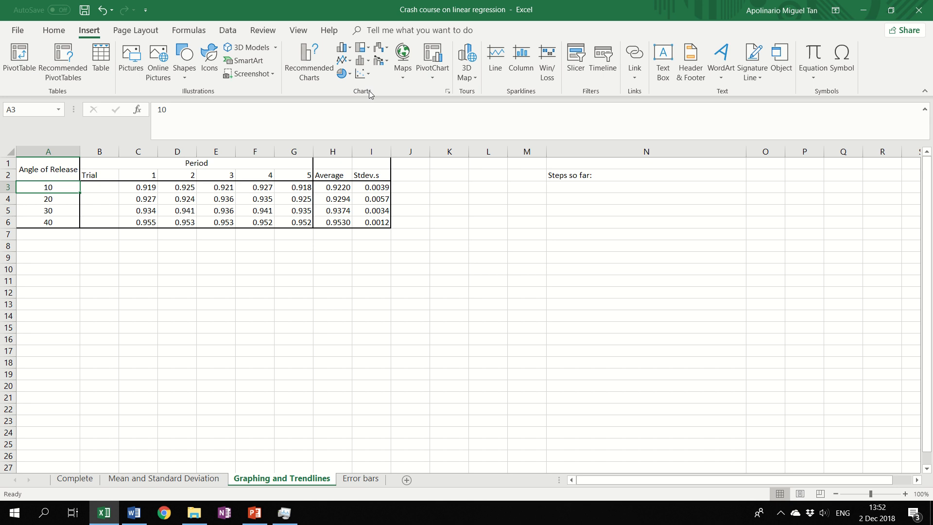
pyautogui.click(366, 75)
pyautogui.click(437, 4)
pyautogui.click(366, 76)
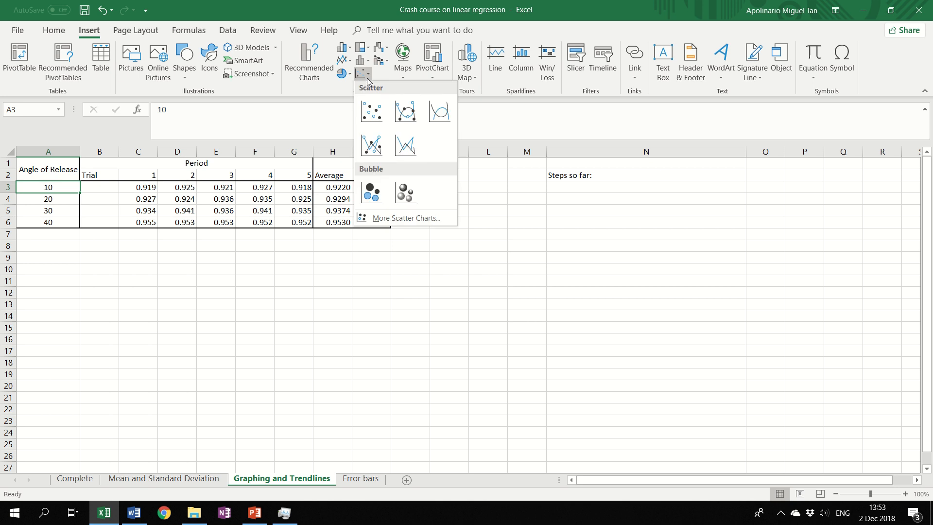
pyautogui.click(367, 78)
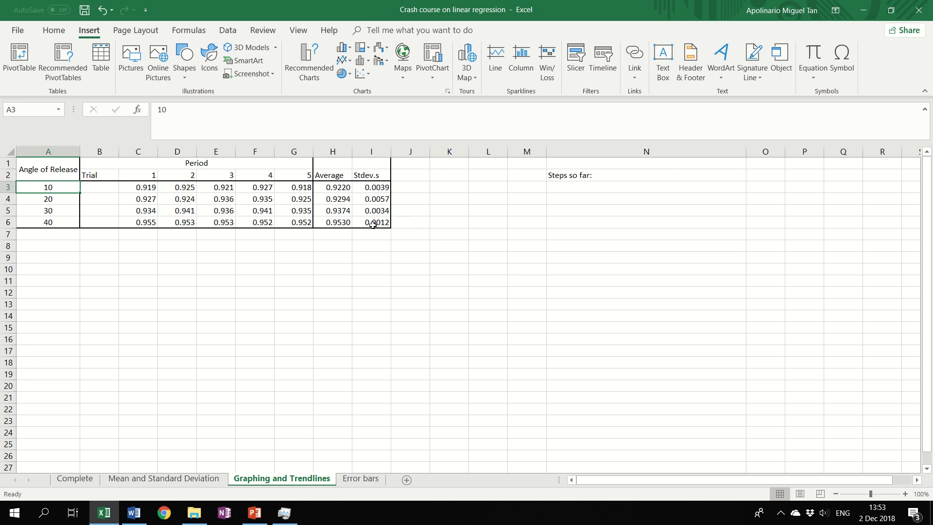
# - Insert a markers-only scatter chart plotting the averages in H3:H6 against the release angles in A3:A6, and move it below the table
pyautogui.click(66, 256)
pyautogui.moveTo(55, 188); pyautogui.dragTo(48, 222)
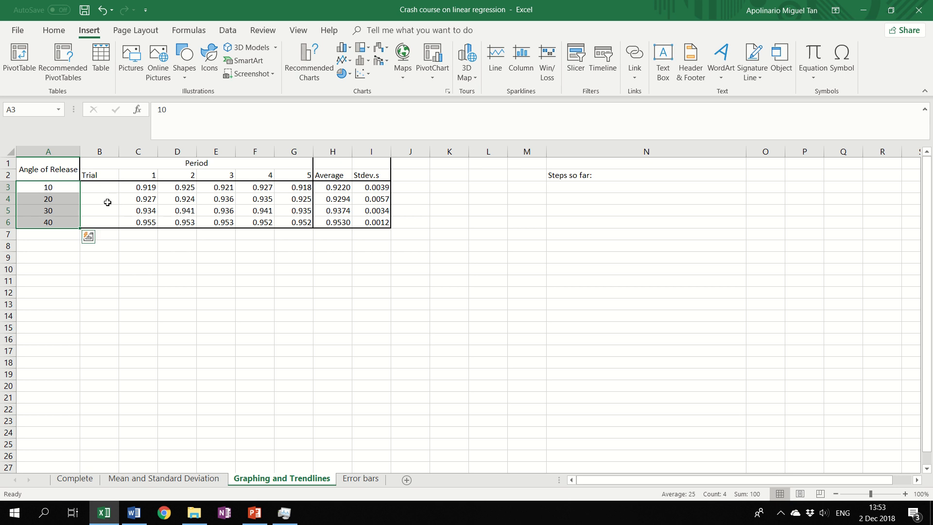
pyautogui.moveTo(61, 189); pyautogui.dragTo(32, 222)
pyautogui.click(301, 268)
pyautogui.click(175, 268)
pyautogui.moveTo(339, 187); pyautogui.dragTo(326, 222)
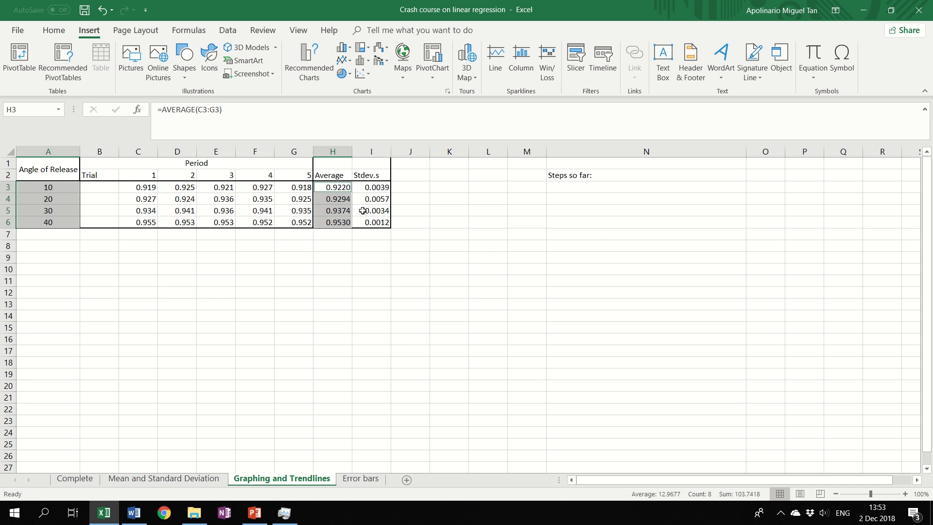
pyautogui.click(360, 74)
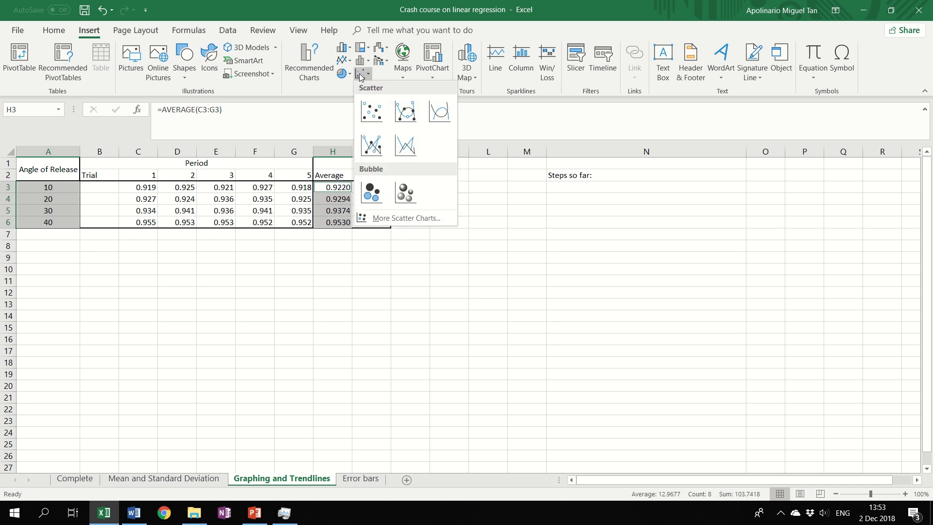
pyautogui.click(372, 111)
pyautogui.moveTo(583, 242); pyautogui.dragTo(474, 251)
# - Compare the new chart with the finished one on the Complete sheet, and delete the new chart's title
pyautogui.click(91, 478)
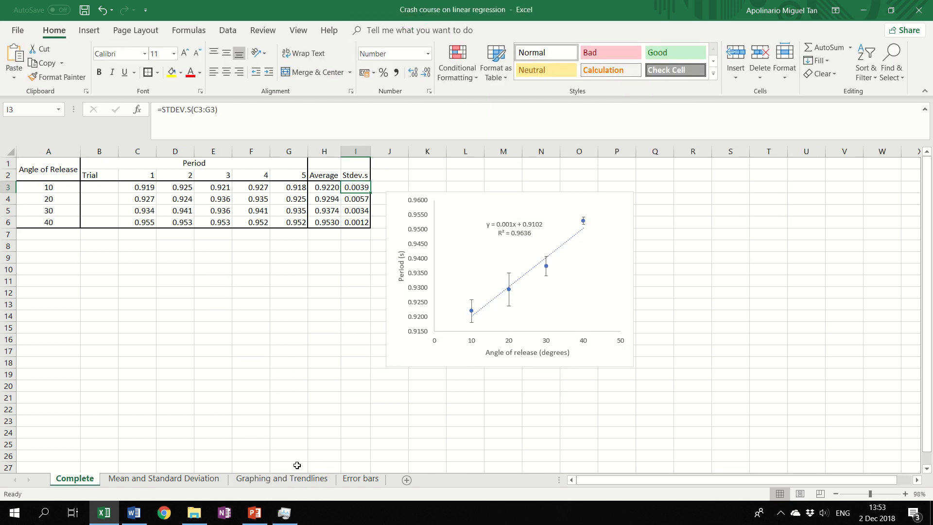
pyautogui.click(294, 481)
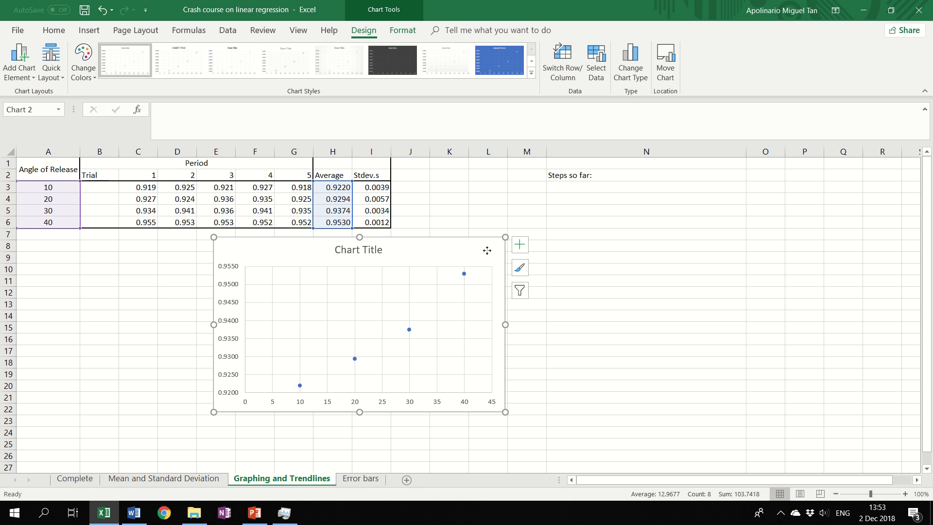
pyautogui.moveTo(487, 251); pyautogui.dragTo(503, 230)
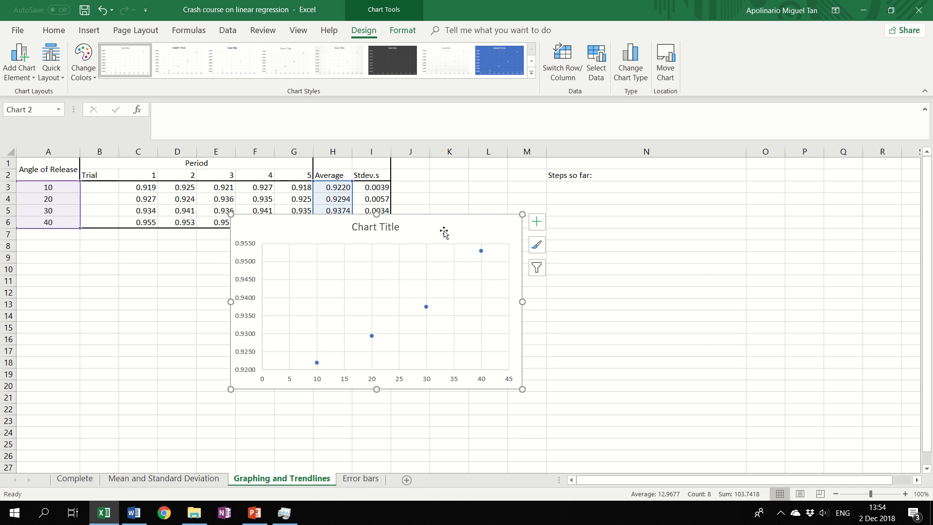
pyautogui.click(399, 229)
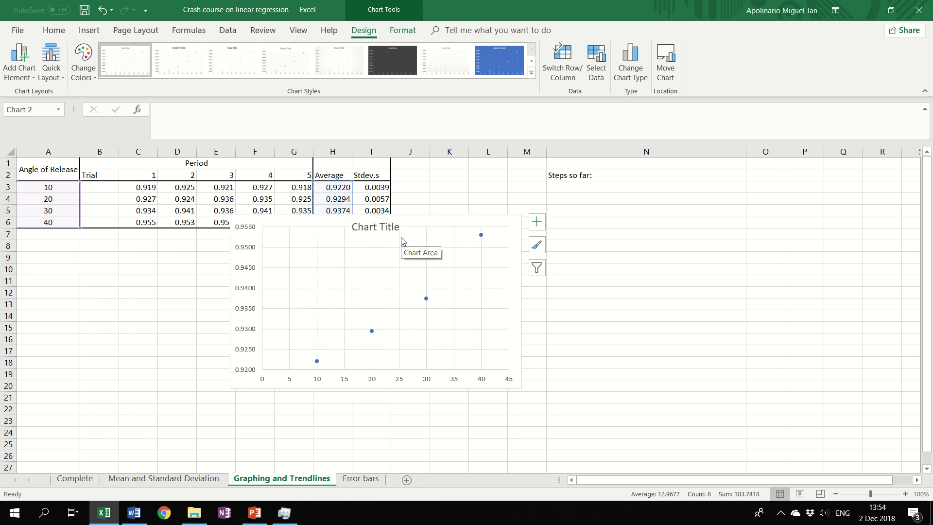
pyautogui.press('Delete')
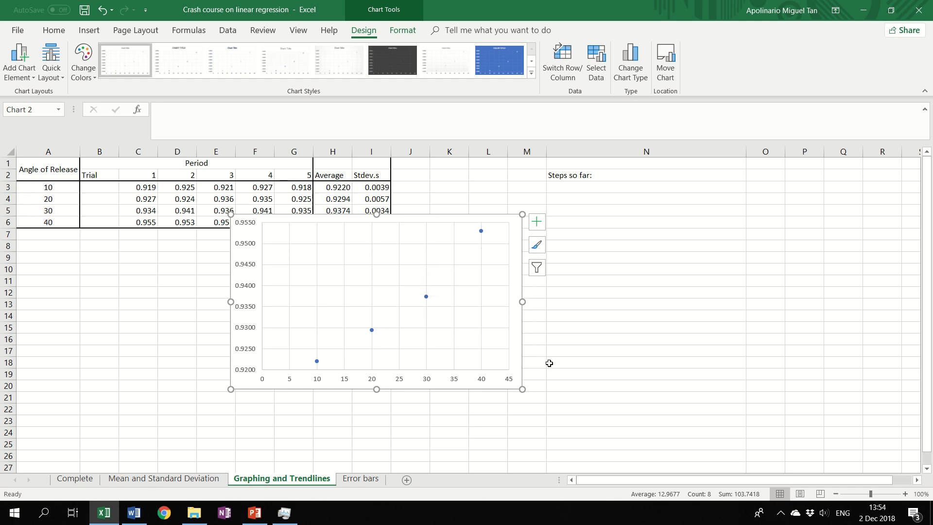
# - Move the scatter chart clear of the data table and delete its horizontal and vertical gridlines
pyautogui.click(285, 267)
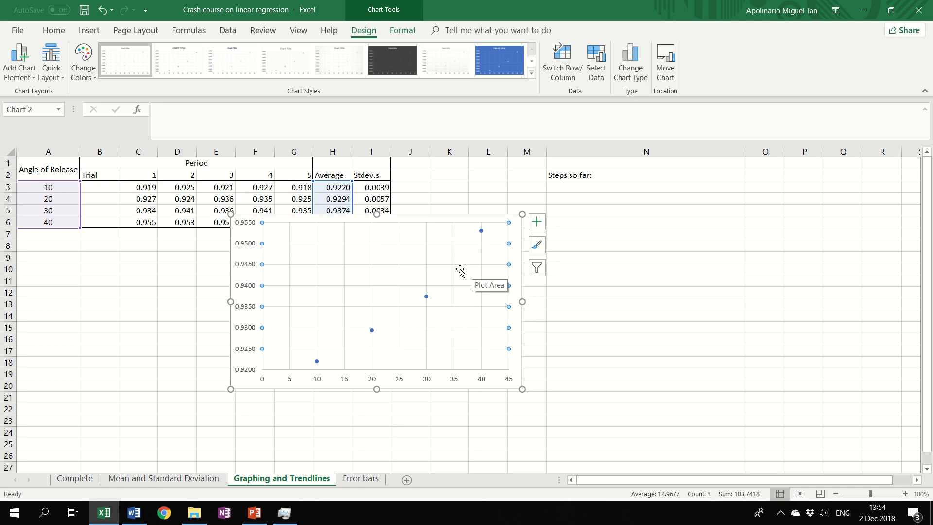
pyautogui.click(239, 236)
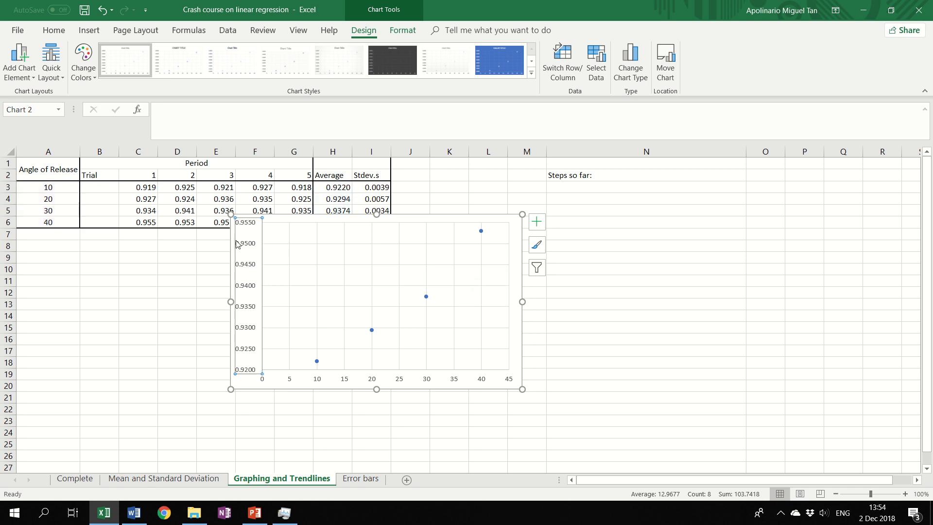
pyautogui.moveTo(231, 242); pyautogui.dragTo(260, 258)
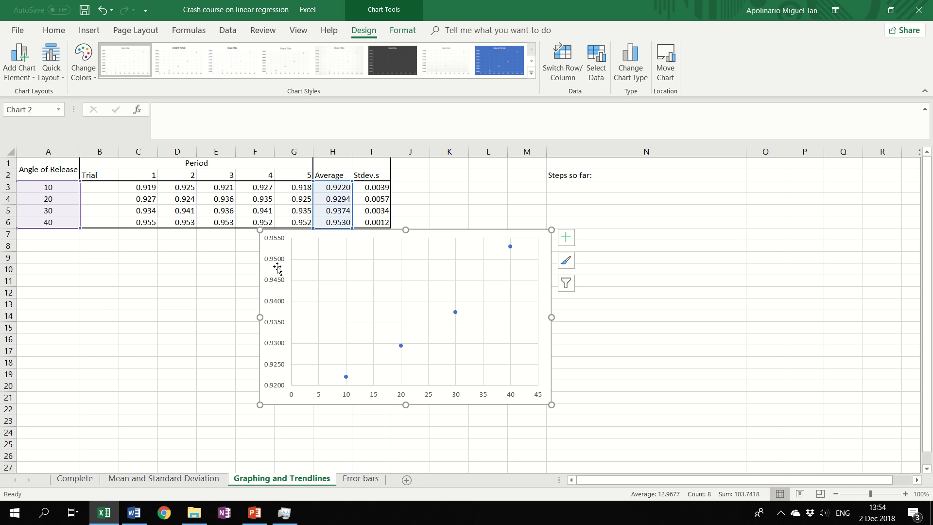
pyautogui.click(338, 305)
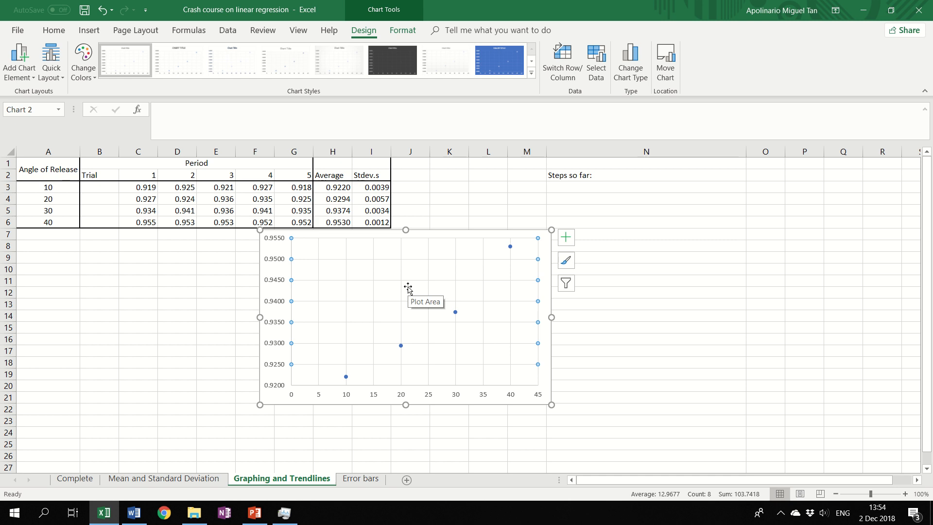
pyautogui.press('Delete')
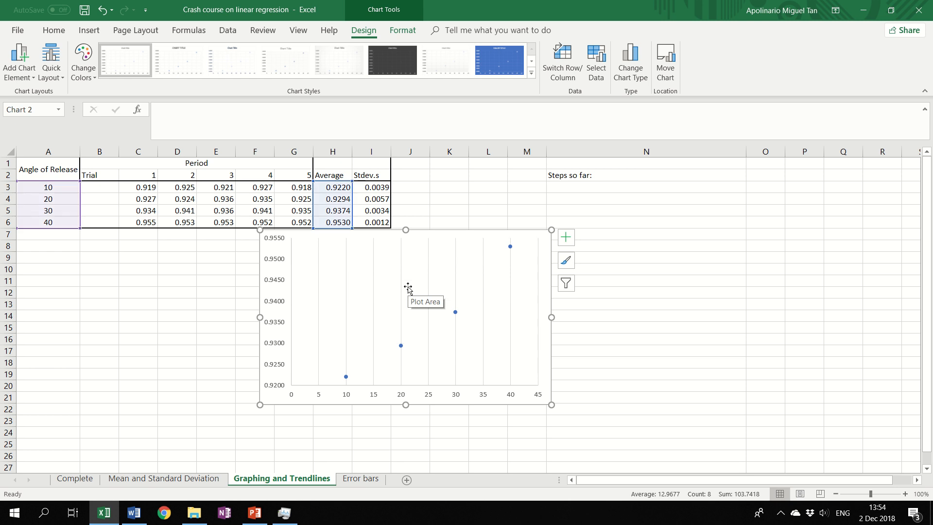
pyautogui.click(401, 286)
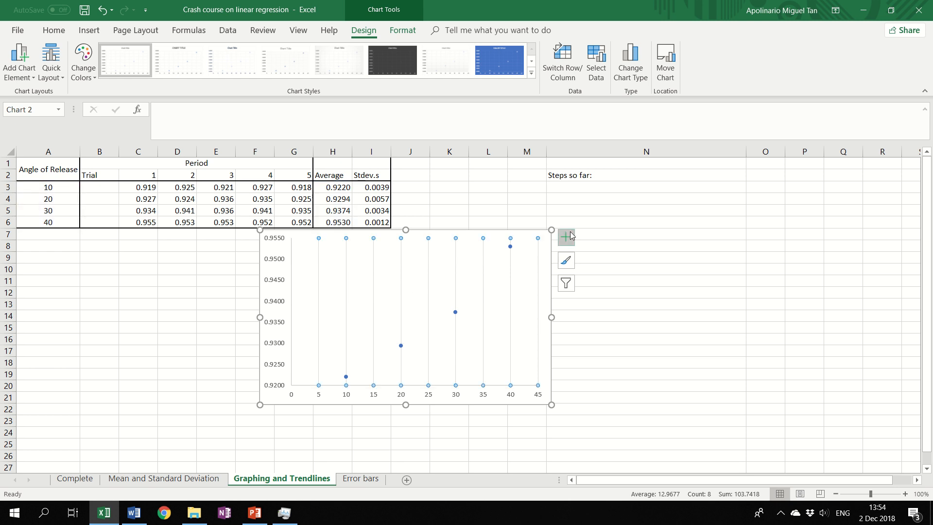
pyautogui.press('Delete')
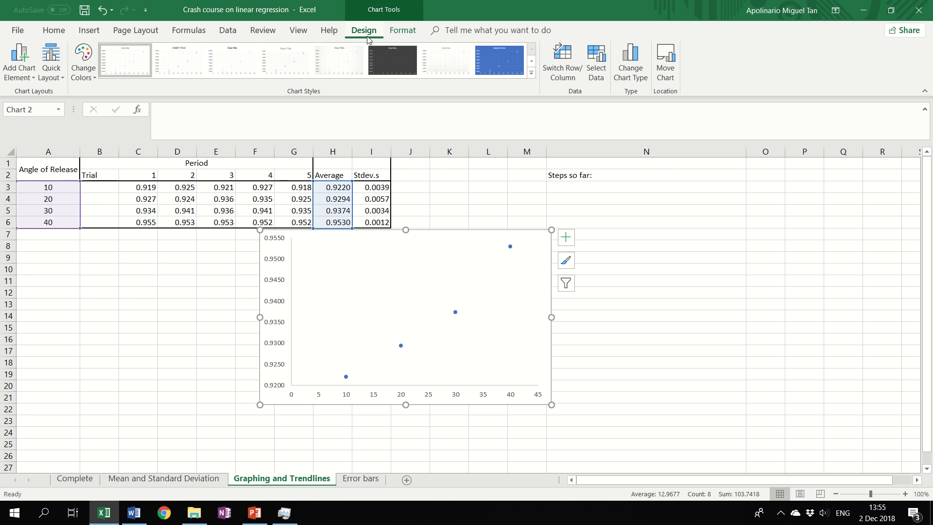
# - Add a primary horizontal axis title reading "Angle of release (deg)" to the scatter chart
pyautogui.click(27, 81)
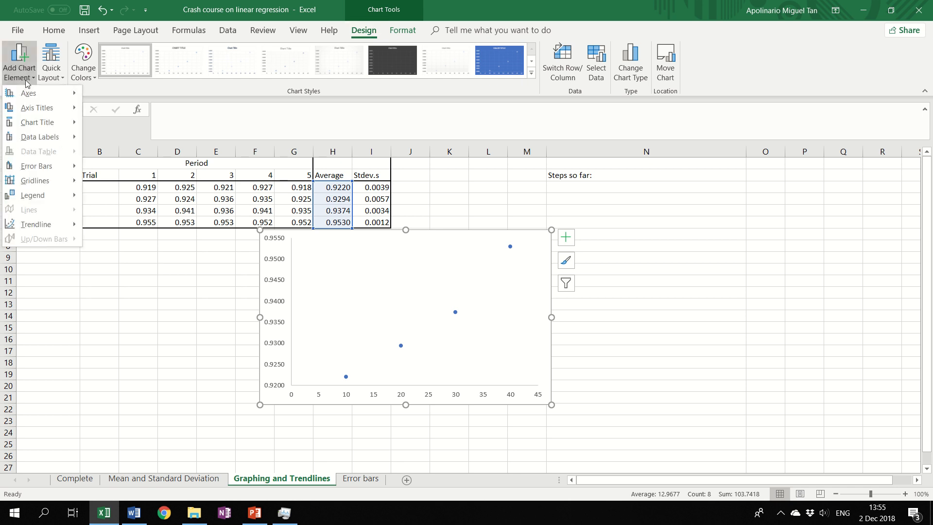
pyautogui.moveTo(35, 108)
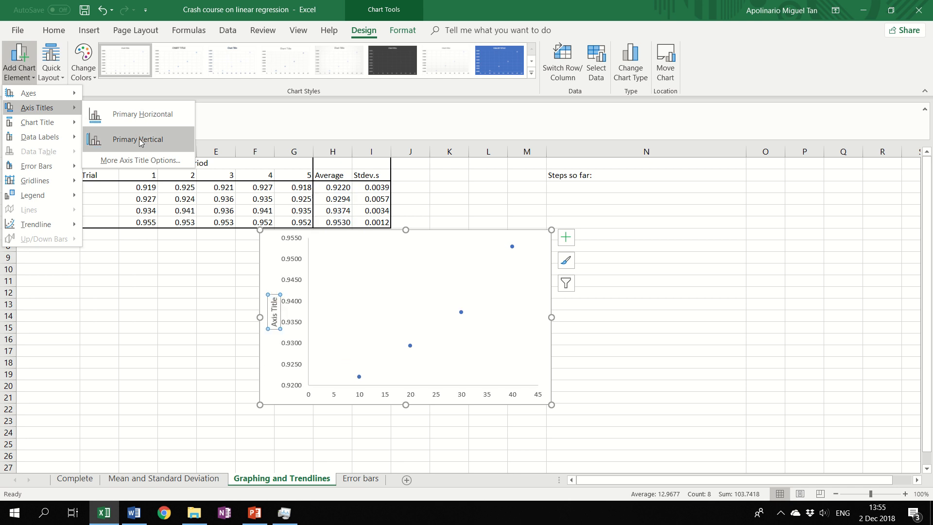
pyautogui.click(141, 115)
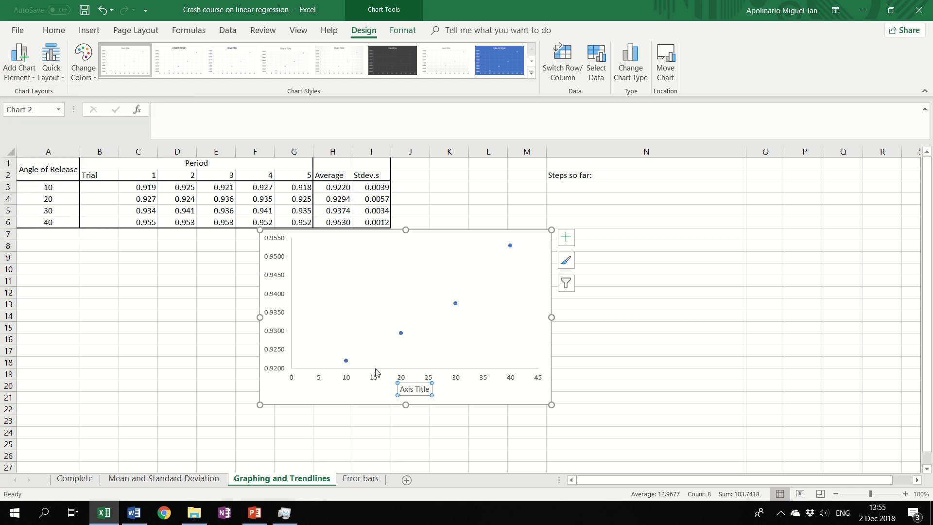
pyautogui.tripleClick(414, 388)
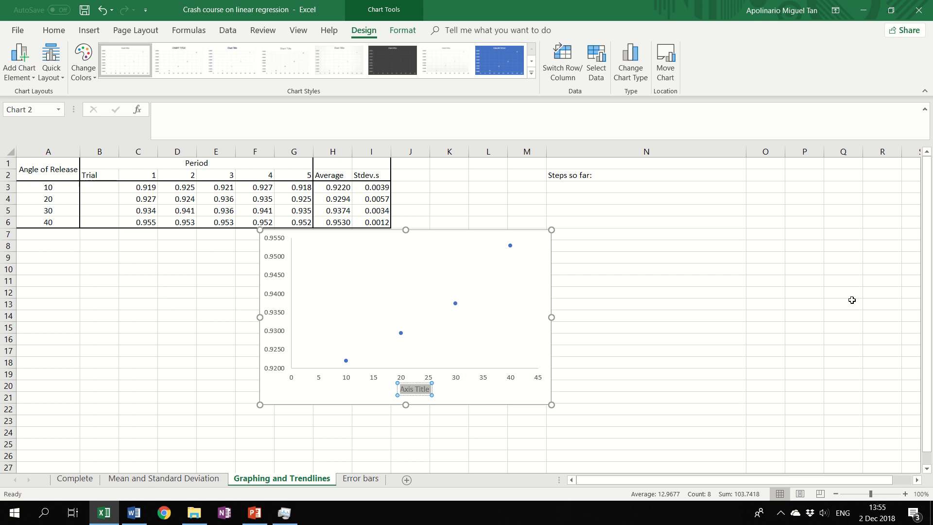
pyautogui.write('Angle of release')
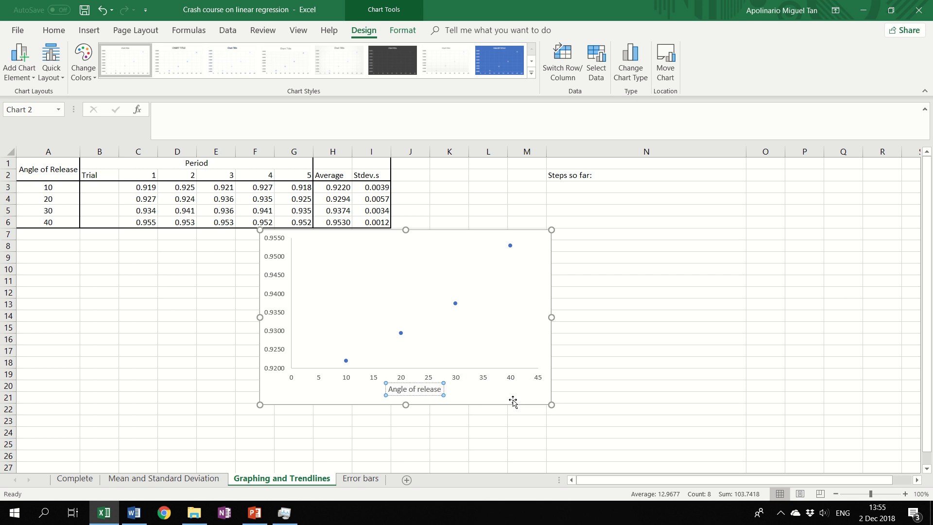
pyautogui.write(' (deg)')
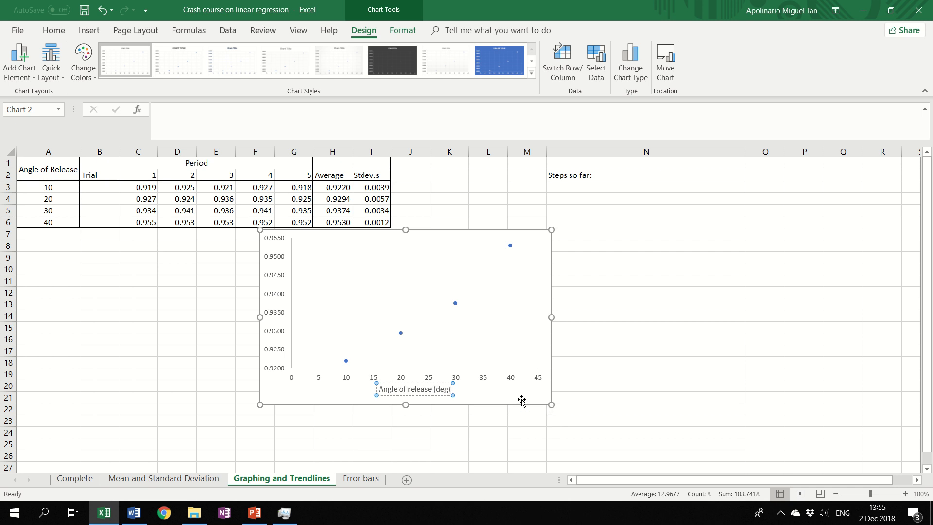
pyautogui.click(521, 400)
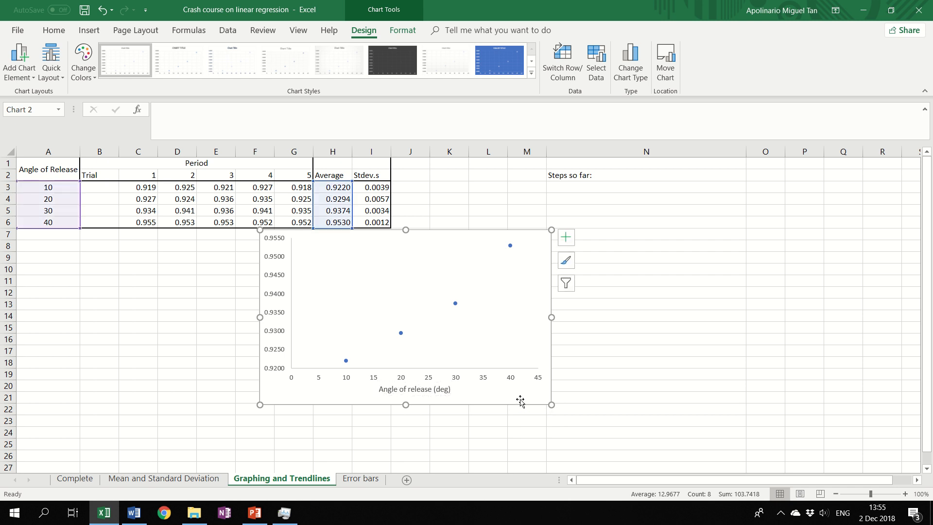
# - Add a primary vertical axis title reading "Period (s)" to the scatter chart
pyautogui.click(15, 74)
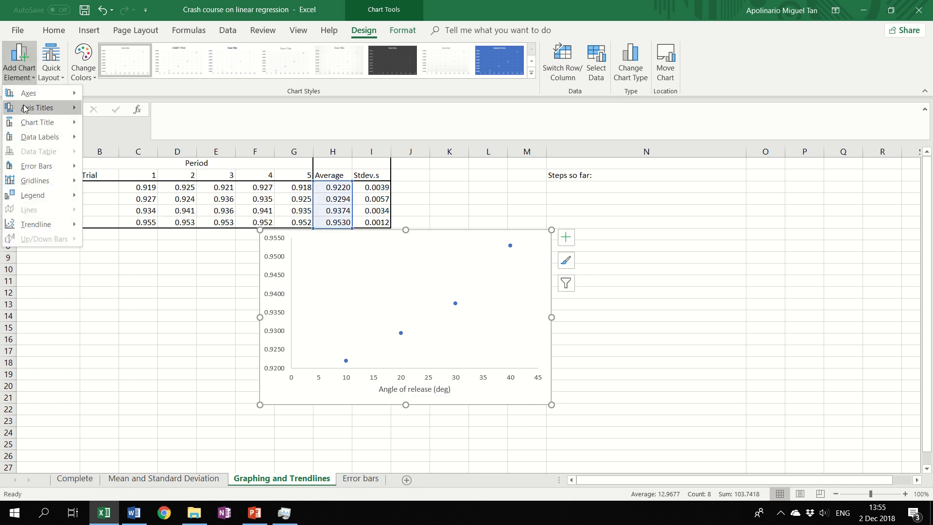
pyautogui.moveTo(27, 109)
pyautogui.click(147, 139)
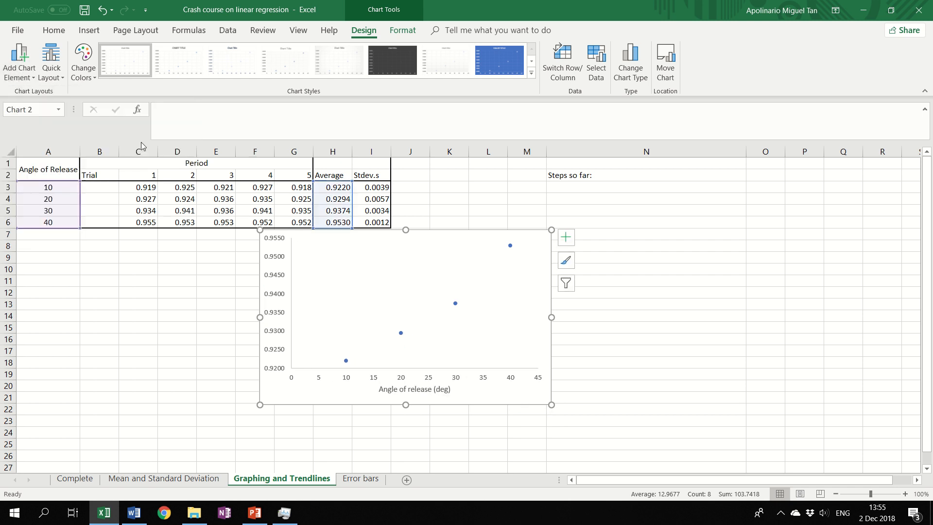
pyautogui.doubleClick(275, 310)
pyautogui.click(275, 309)
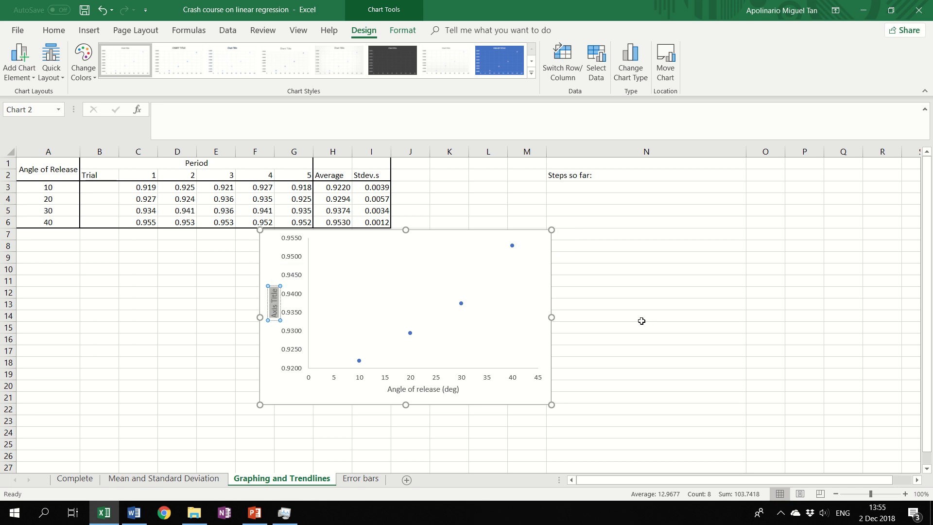
pyautogui.write('Period')
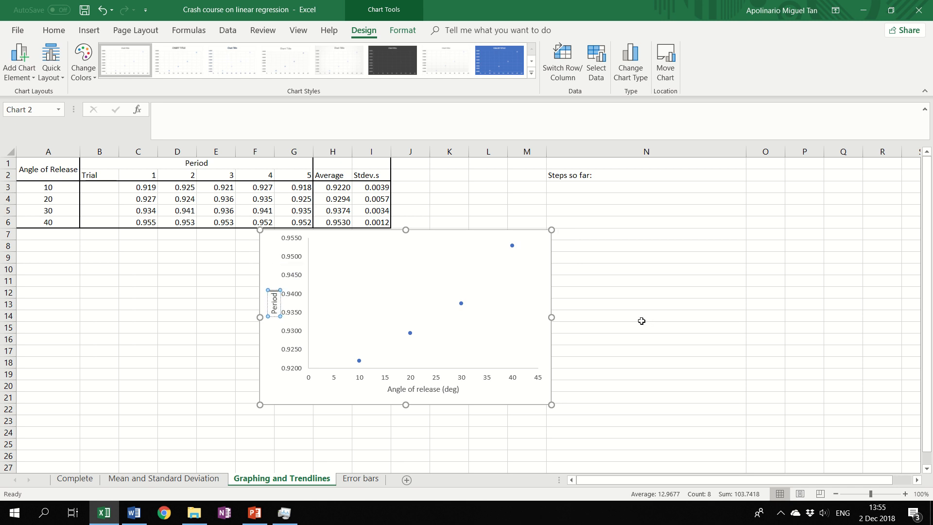
pyautogui.write(' (s)')
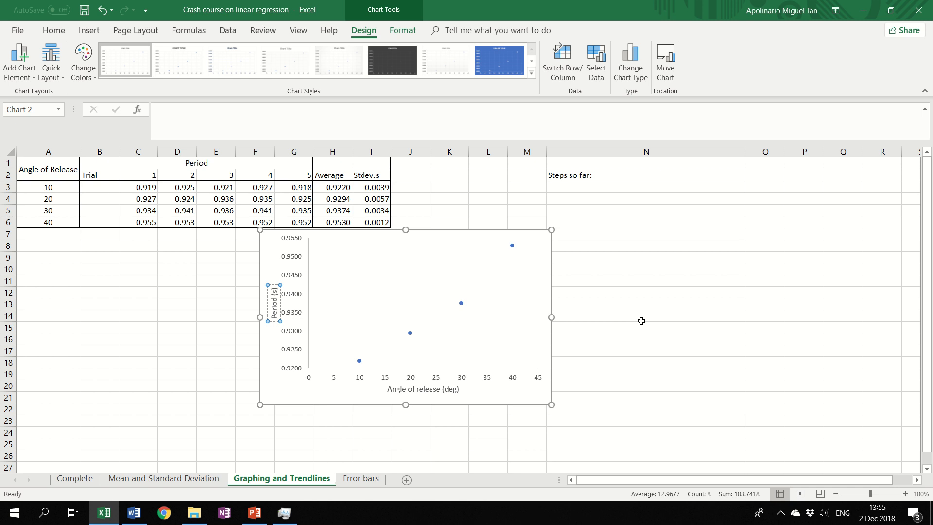
pyautogui.click(325, 392)
pyautogui.click(328, 430)
# - Compare the labelled scatter chart on the Graphing and Trendlines sheet with the finished chart on the Complete sheet
pyautogui.click(78, 481)
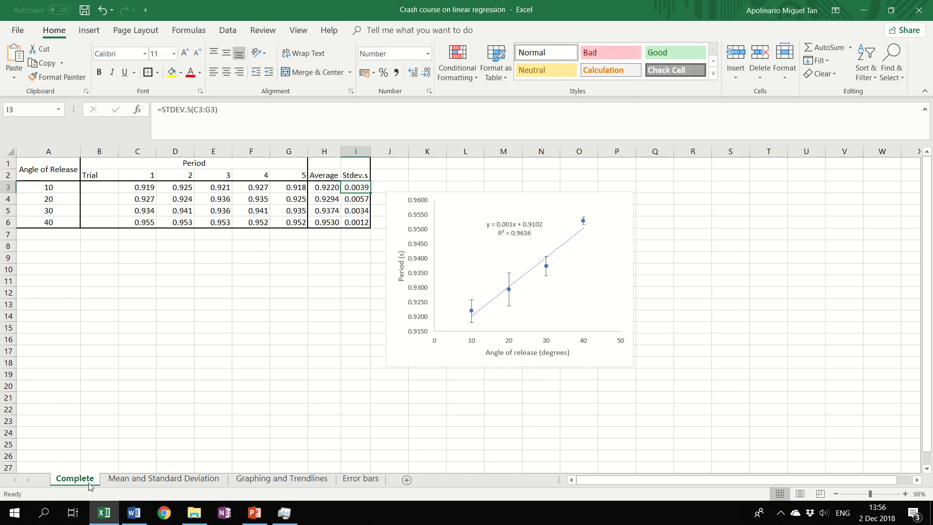
pyautogui.click(273, 481)
pyautogui.click(335, 396)
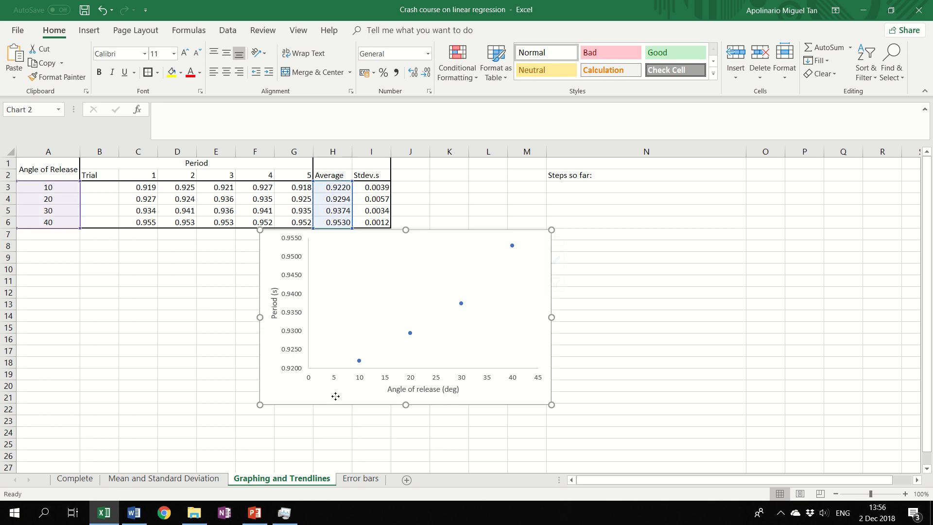
pyautogui.moveTo(336, 396); pyautogui.dragTo(324, 406)
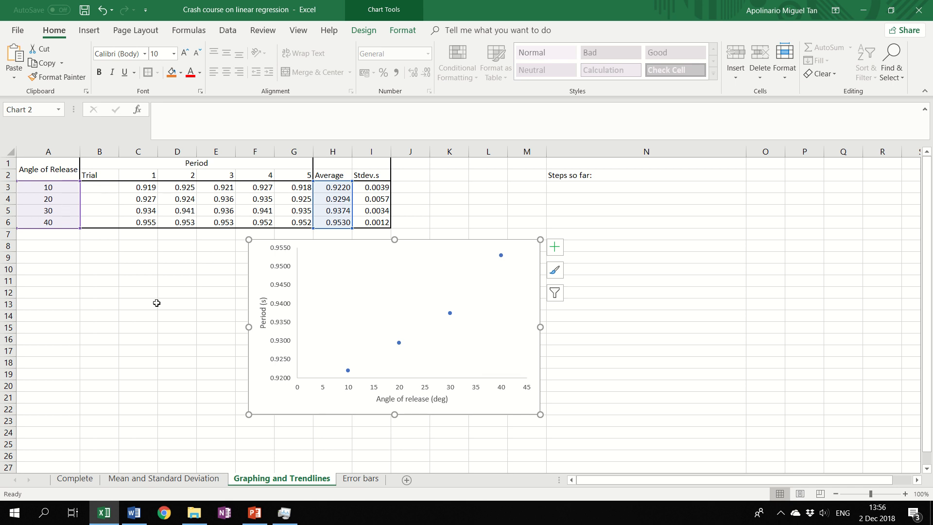
pyautogui.click(74, 478)
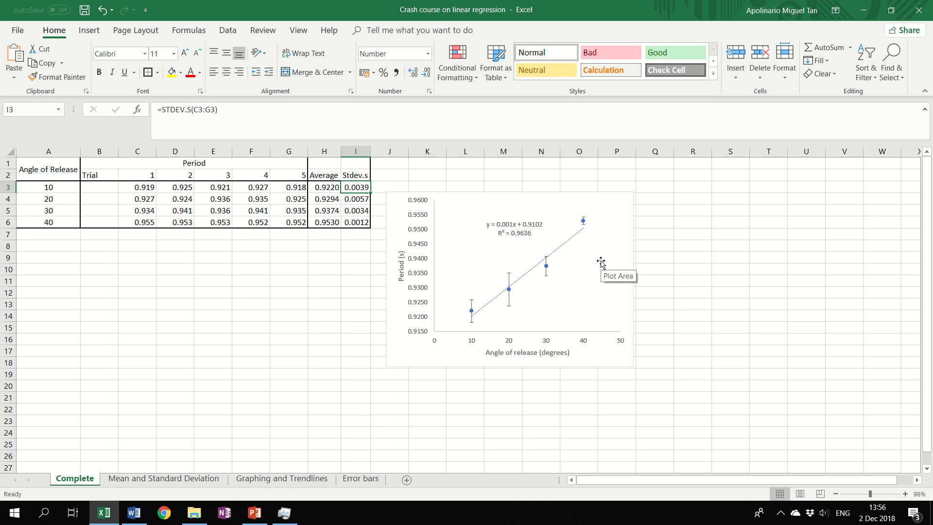
pyautogui.moveTo(584, 224)
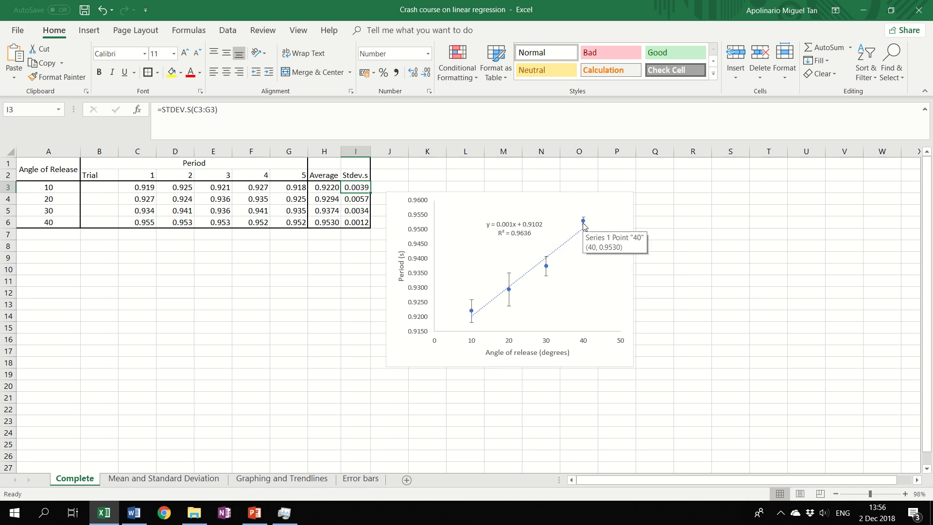
pyautogui.click(298, 480)
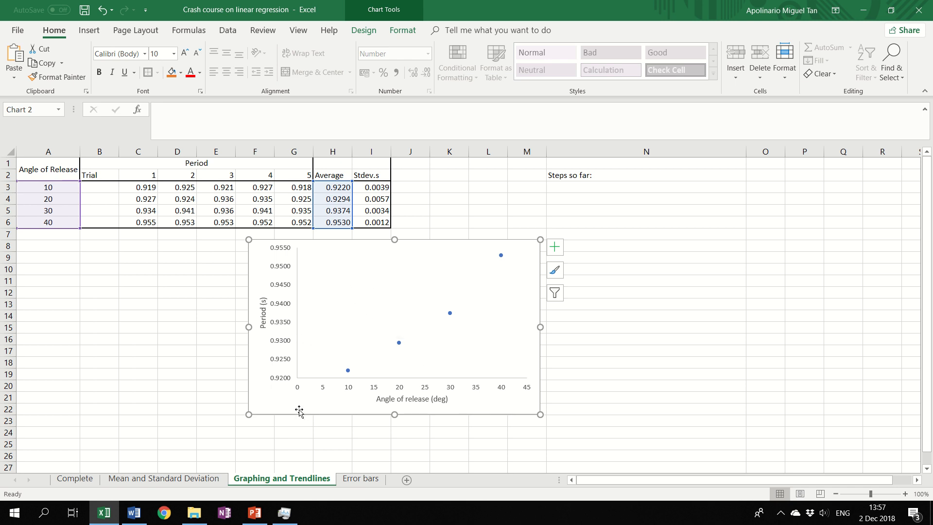
# - Shift the scatter chart slightly left below the data table and add a linear trendline to its data points
pyautogui.moveTo(282, 406); pyautogui.dragTo(273, 412)
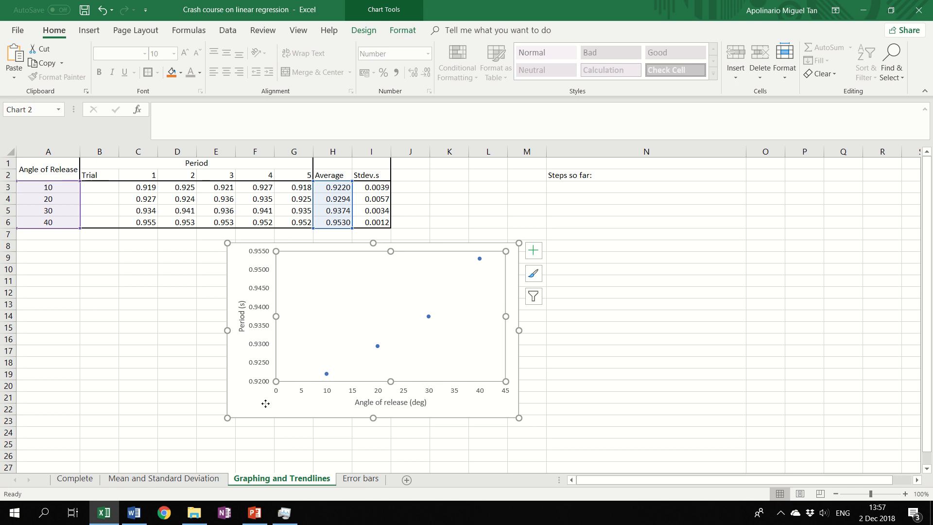
pyautogui.click(358, 32)
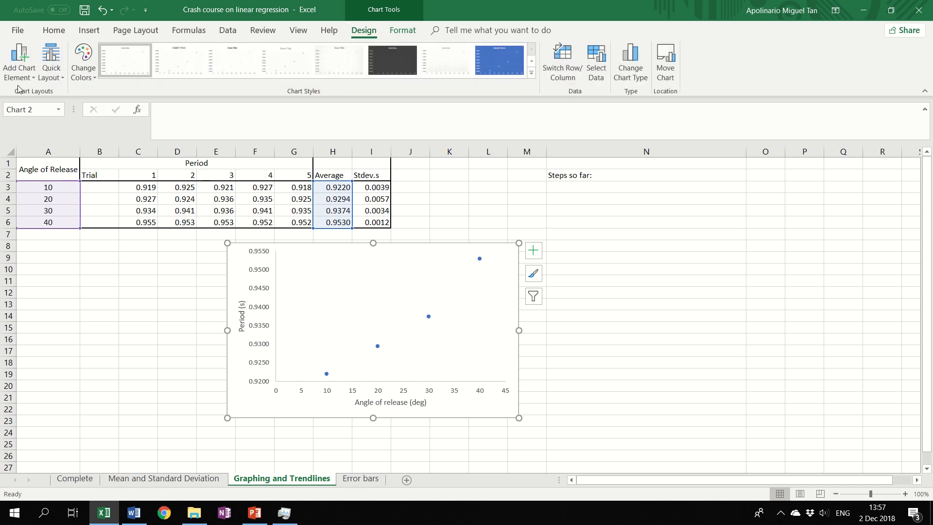
pyautogui.click(20, 61)
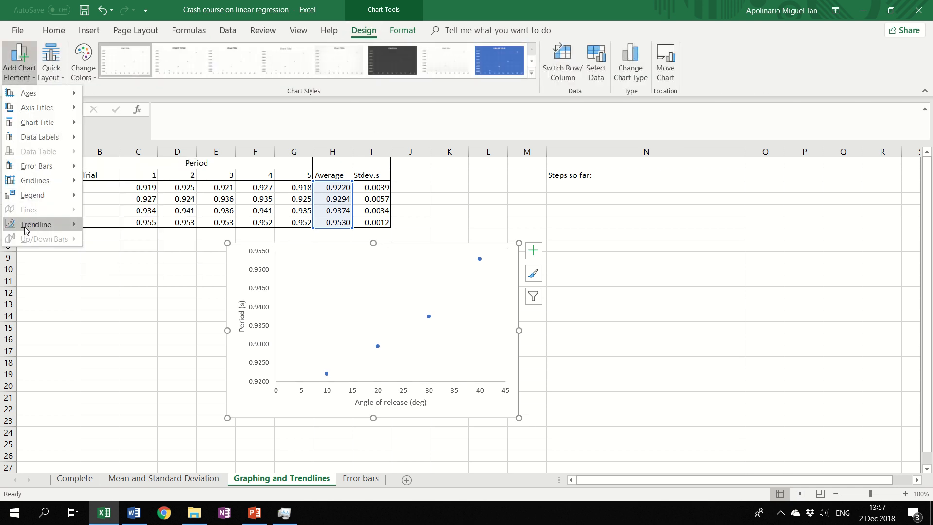
pyautogui.moveTo(25, 226)
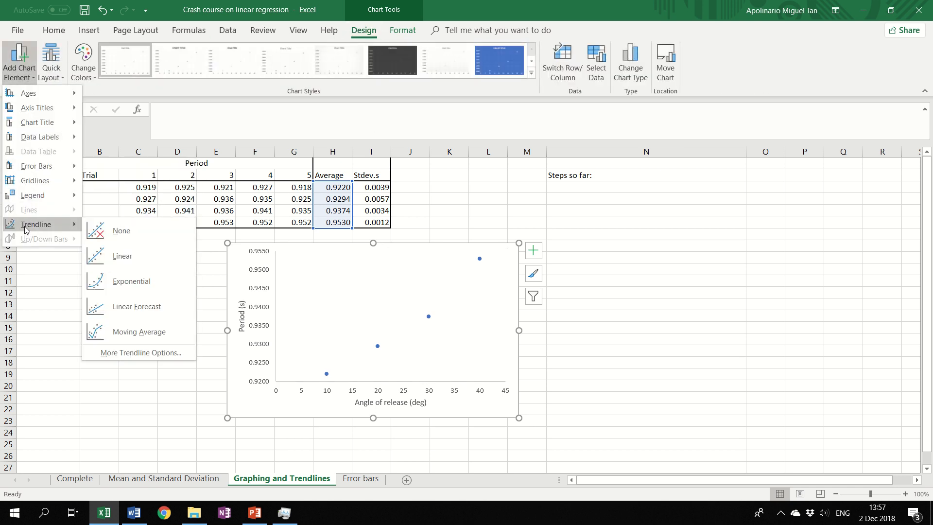
pyautogui.click(121, 257)
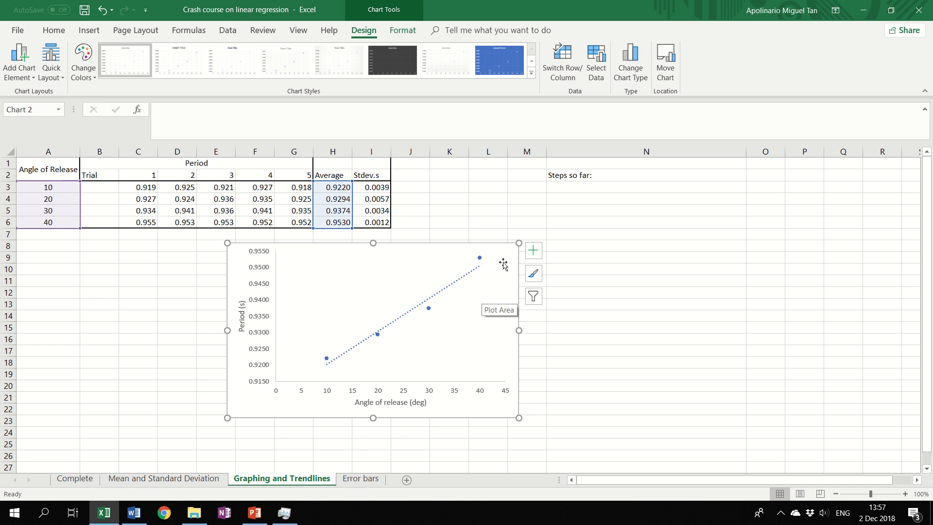
pyautogui.click(457, 283)
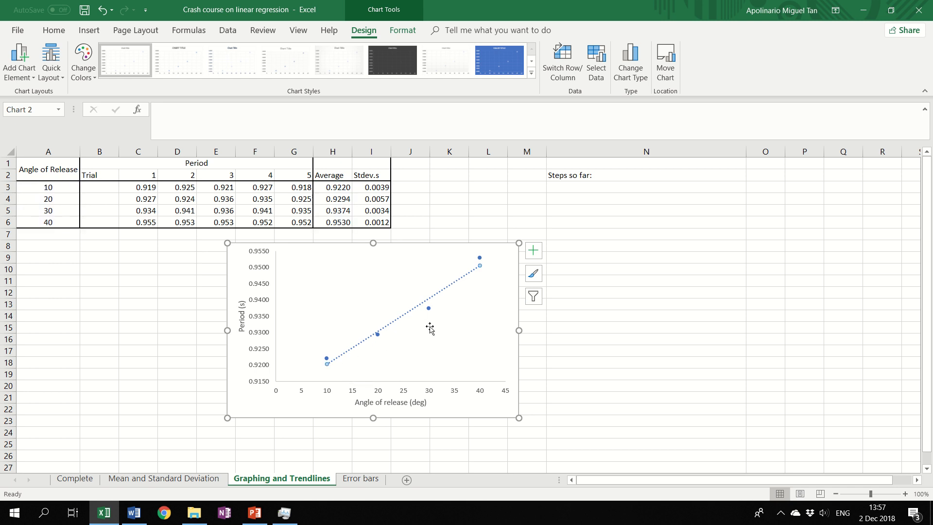
pyautogui.click(463, 288)
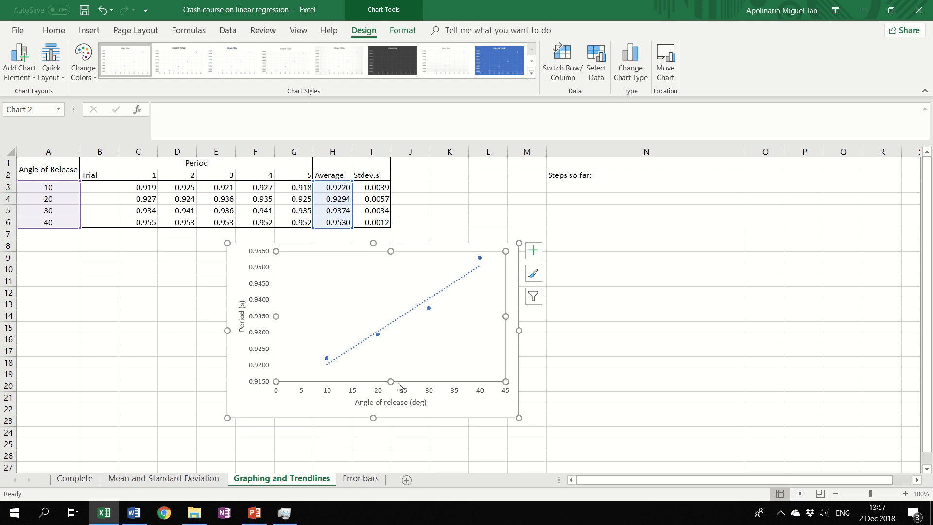
# - Format the linear trendline so that its equation is displayed on the chart
pyautogui.click(407, 316)
pyautogui.rightClick(407, 316)
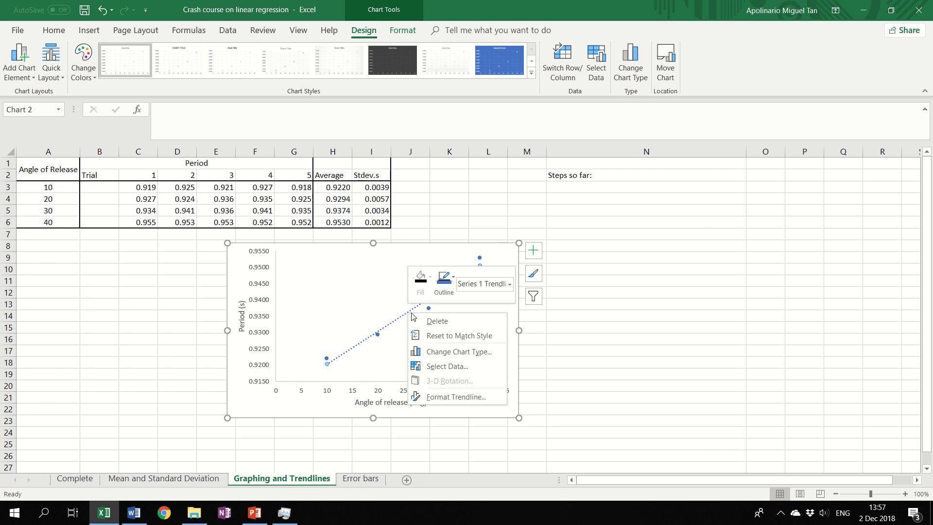
pyautogui.click(464, 396)
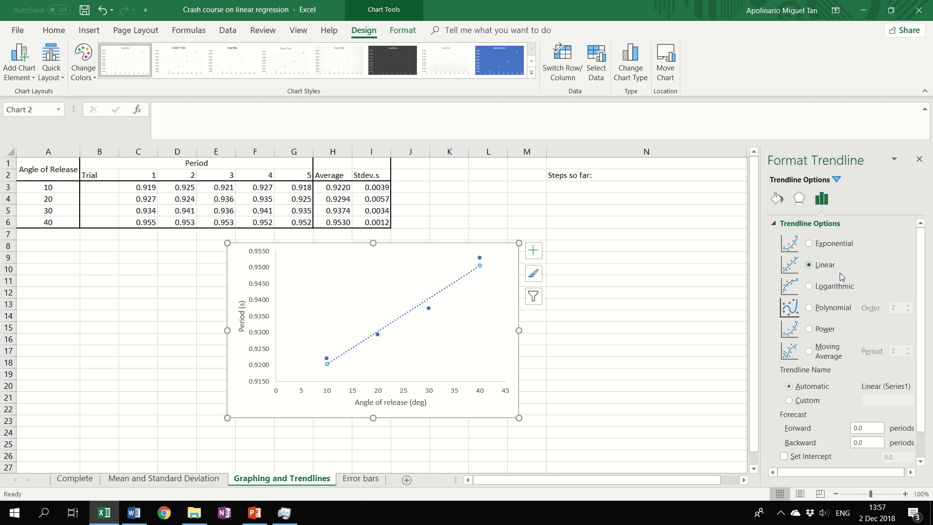
pyautogui.scroll(-1, 862, 299)
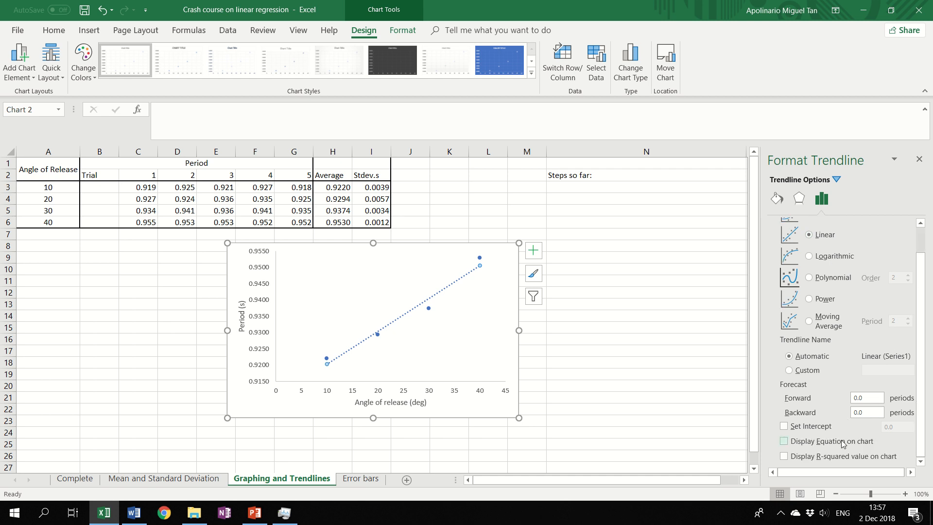
pyautogui.click(820, 447)
# - Move the equation label a little to the left within the plot area, undoing the accidental shift of the plot area
pyautogui.click(461, 272)
pyautogui.click(461, 271)
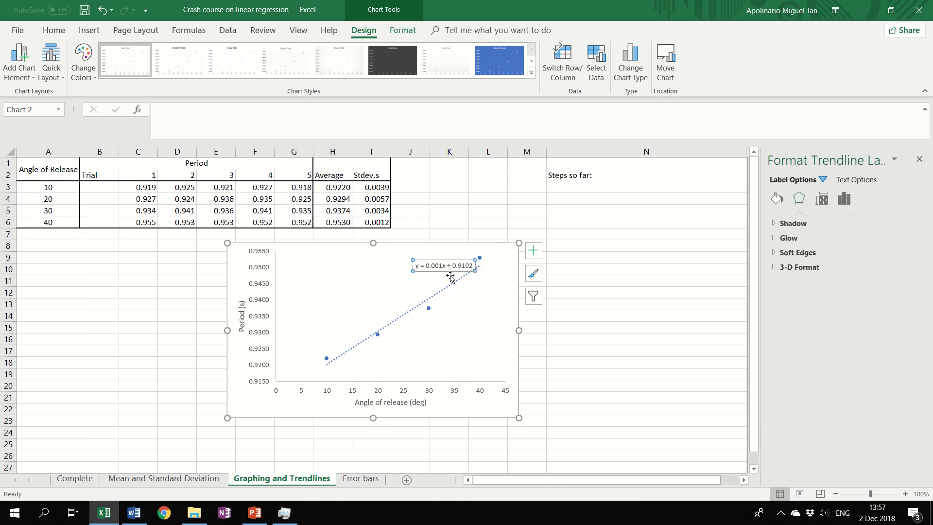
pyautogui.moveTo(461, 273); pyautogui.dragTo(443, 271)
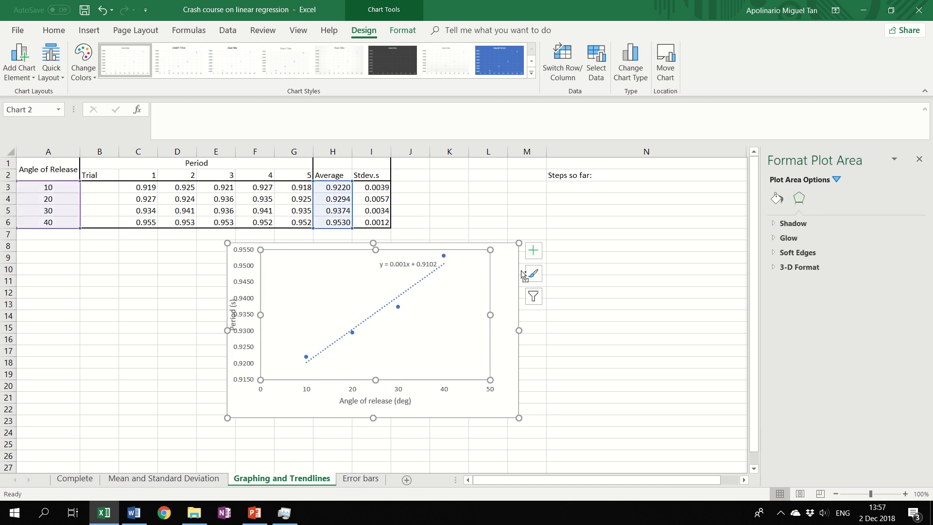
pyautogui.click(447, 270)
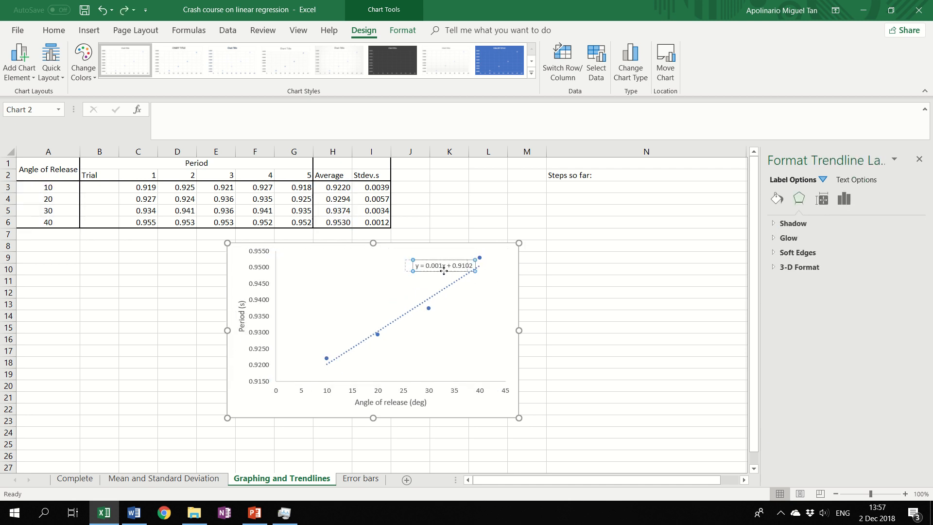
pyautogui.moveTo(443, 271); pyautogui.dragTo(444, 271)
pyautogui.click(452, 280)
pyautogui.click(452, 283)
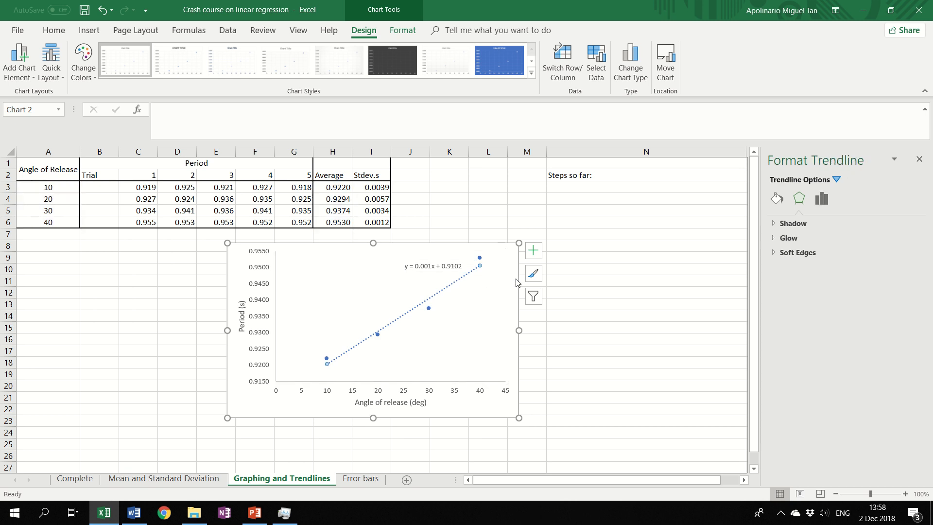
# - Display the trendline's R-squared value on the chart beneath the equation
pyautogui.click(836, 180)
pyautogui.click(836, 179)
pyautogui.click(824, 207)
pyautogui.scroll(-1, 870, 334)
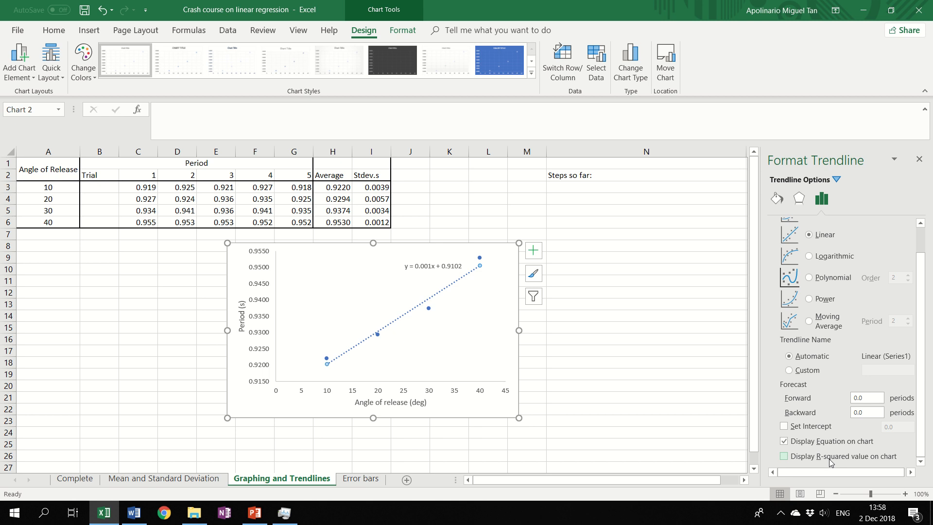
# - Move the equation and R-squared label clear above the trendline and close the formatting pane
pyautogui.click(438, 275)
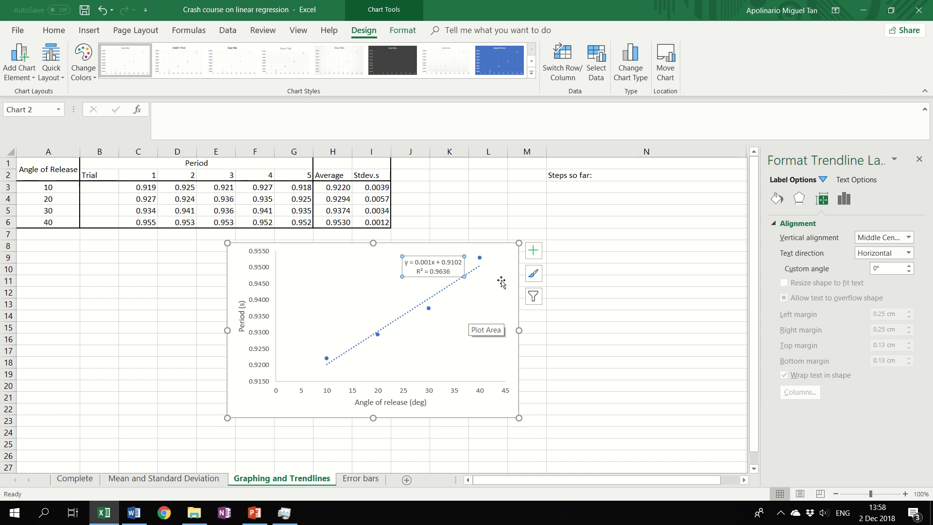
pyautogui.moveTo(462, 276); pyautogui.dragTo(440, 279)
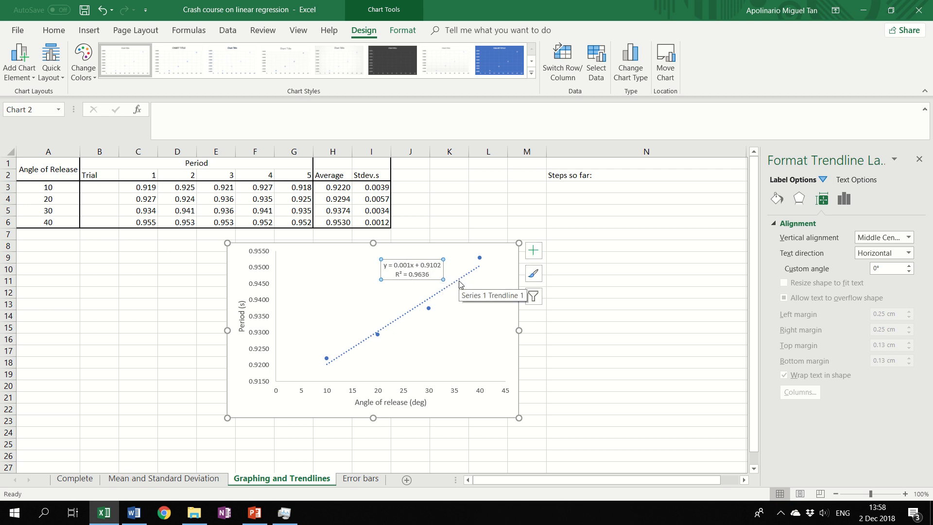
pyautogui.moveTo(429, 279); pyautogui.dragTo(440, 279)
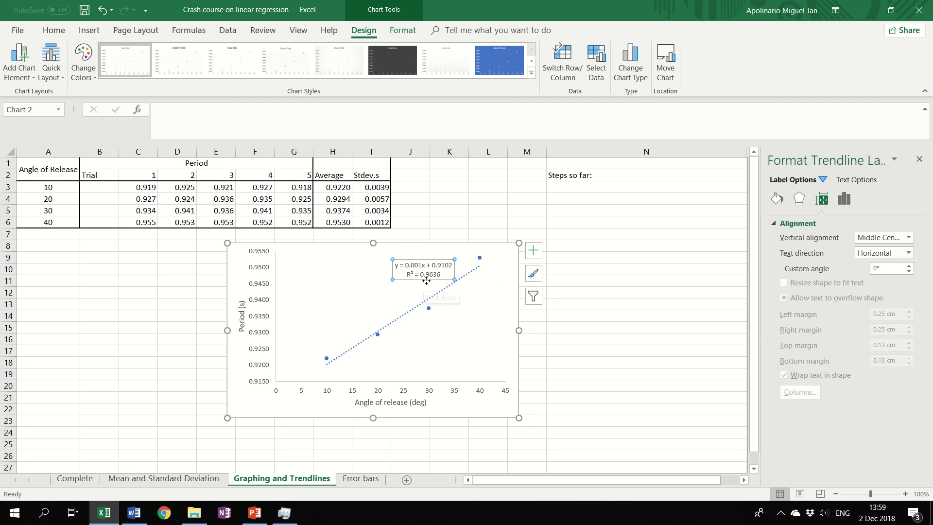
pyautogui.moveTo(423, 281); pyautogui.dragTo(422, 278)
pyautogui.click(485, 338)
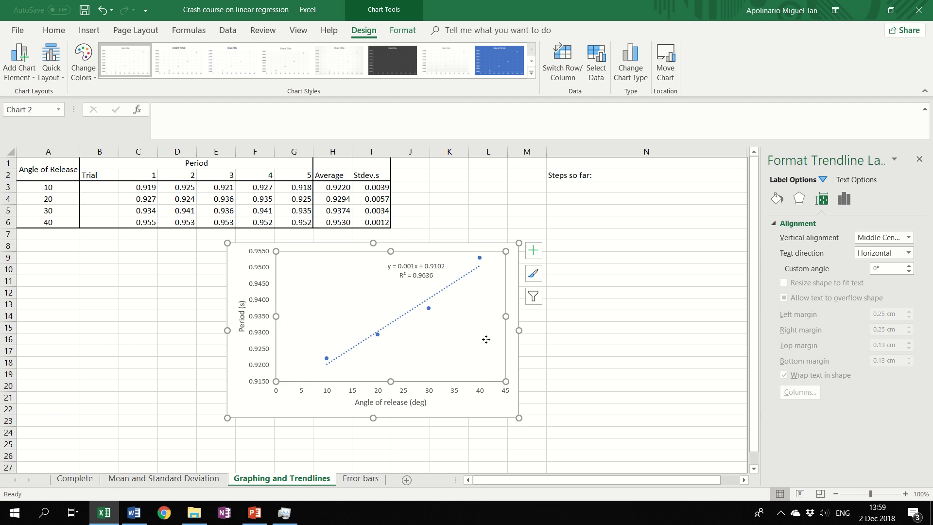
pyautogui.click(462, 412)
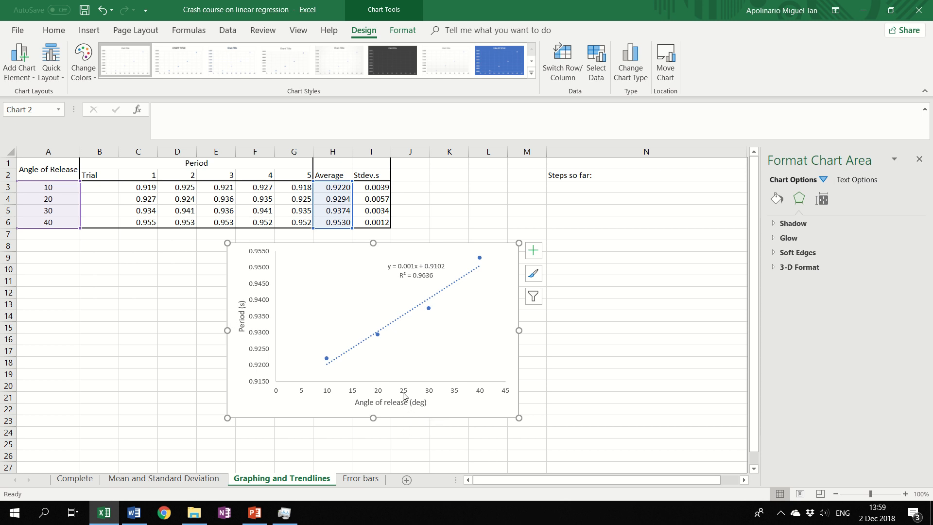
pyautogui.click(92, 262)
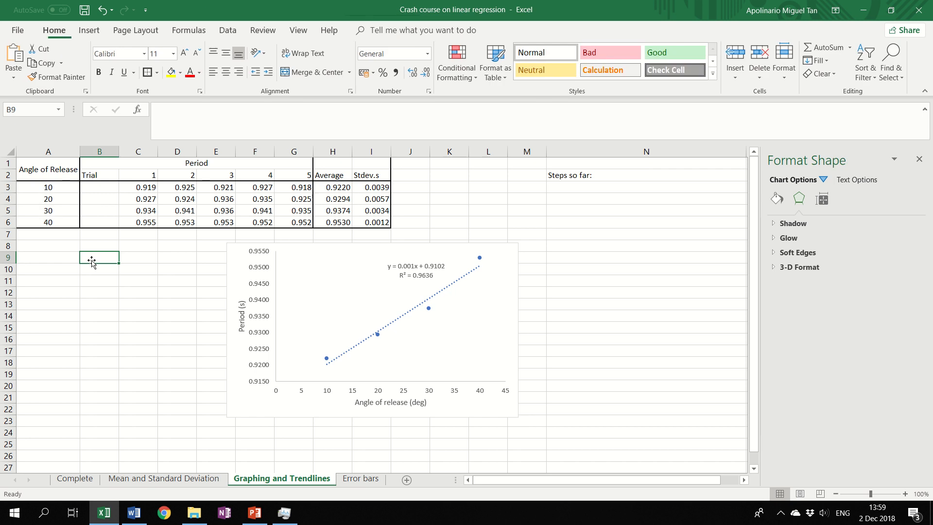
pyautogui.click(919, 159)
# - Try excluding the 40-degree row from the chart's data range, and restore the range to rows 3 through 6
pyautogui.click(36, 222)
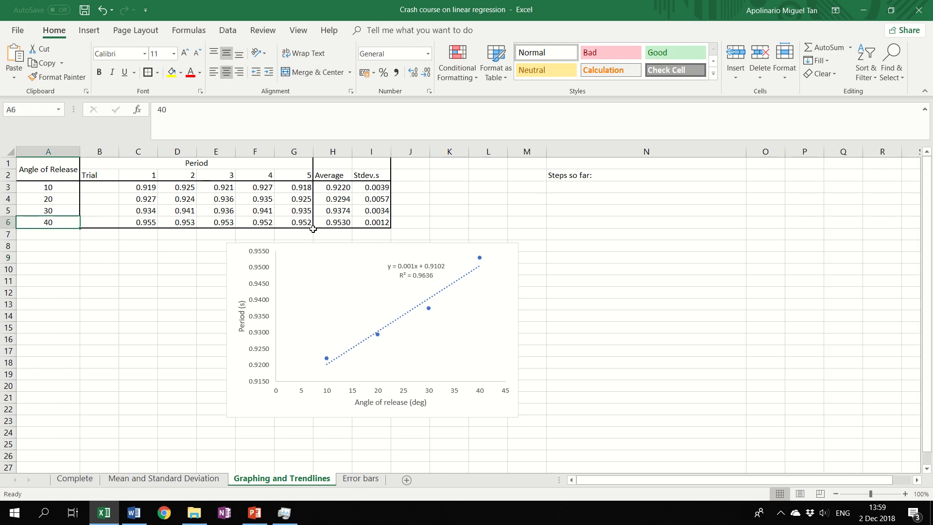
pyautogui.moveTo(377, 223); pyautogui.dragTo(28, 218)
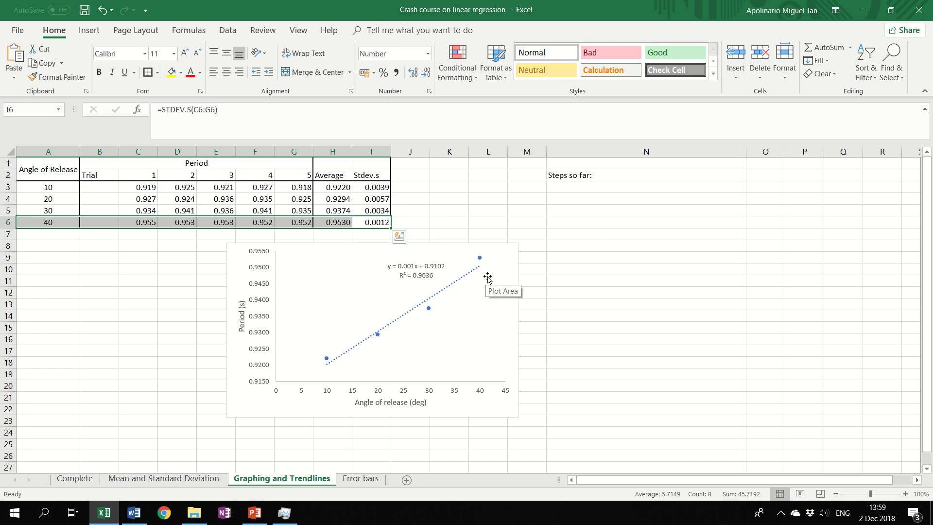
pyautogui.click(445, 415)
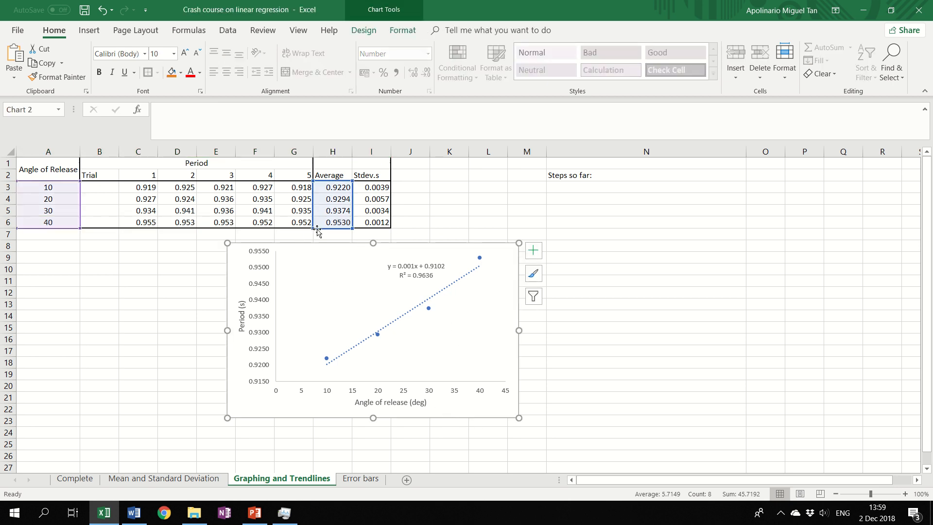
pyautogui.moveTo(313, 224); pyautogui.dragTo(313, 216)
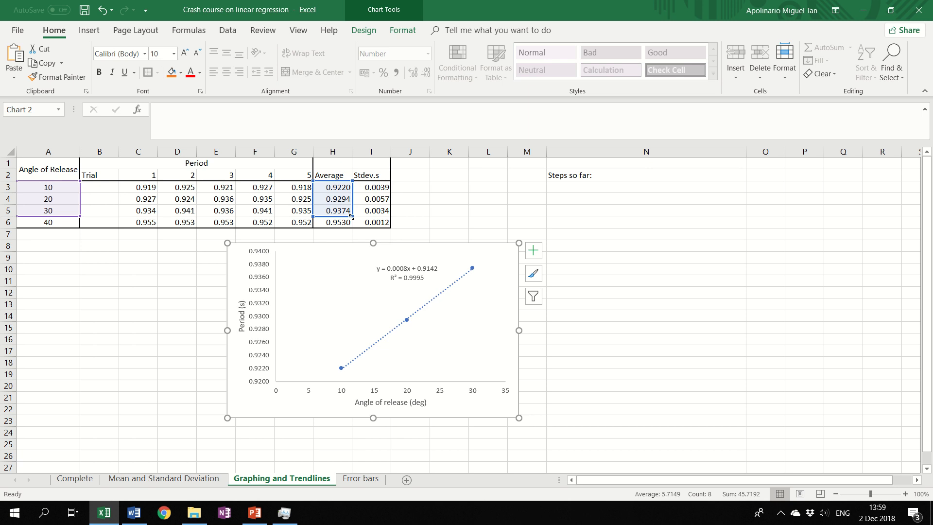
pyautogui.moveTo(351, 217); pyautogui.dragTo(351, 228)
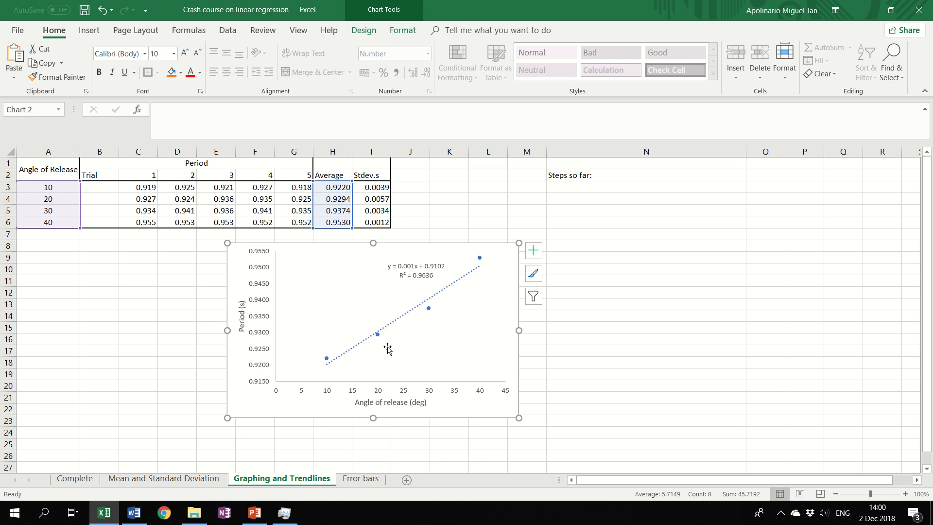
pyautogui.moveTo(523, 4)
pyautogui.click(644, 162)
pyautogui.rightClick(591, 164)
pyautogui.press('Escape')
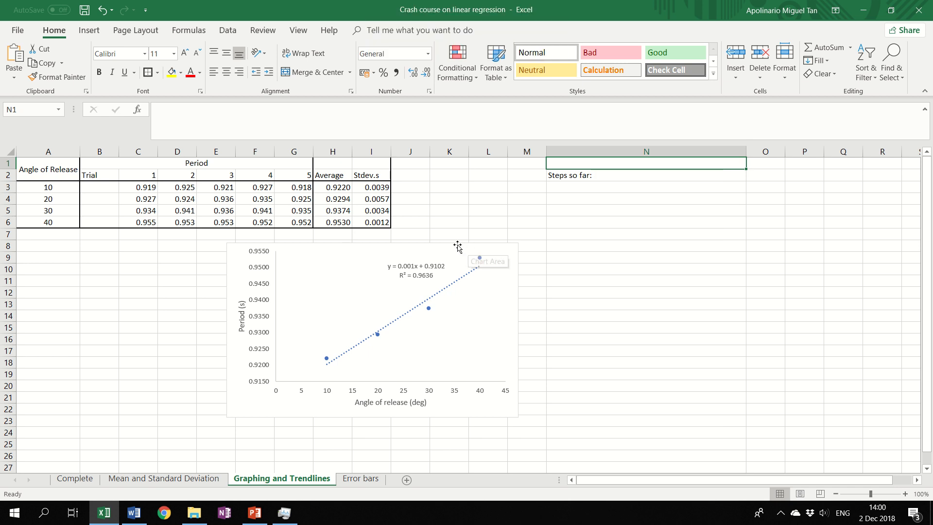
pyautogui.moveTo(377, 188); pyautogui.dragTo(413, 233)
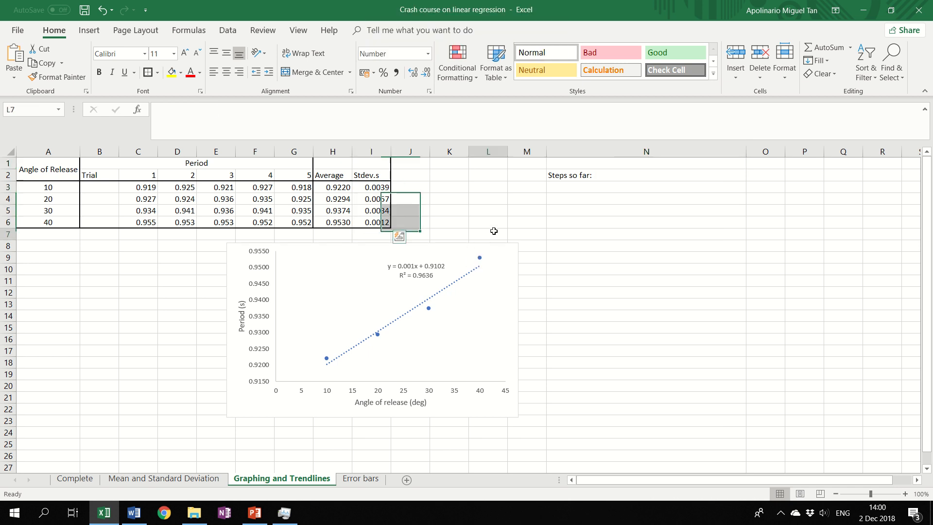
pyautogui.click(494, 232)
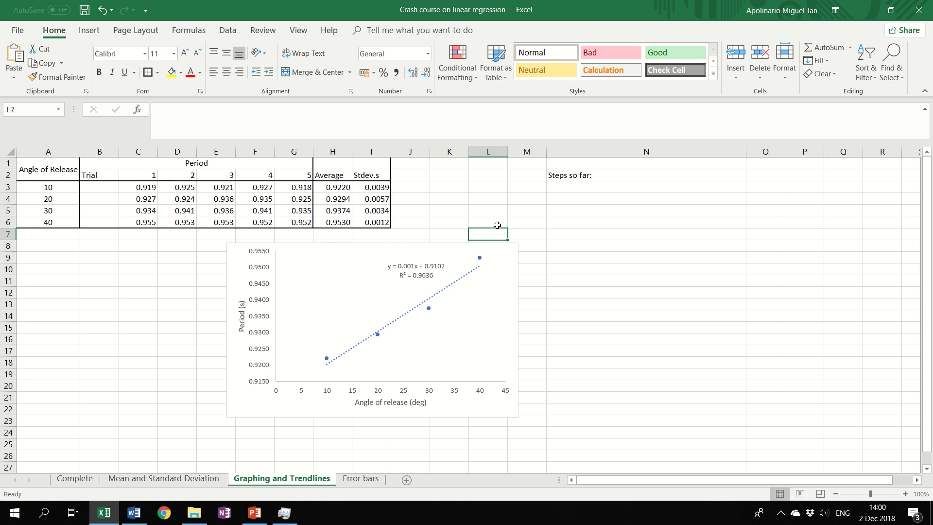
# - Compare the vertical error bars in the Complete sheet's chart with the trial periods and the Stdev.s values in the table
pyautogui.click(81, 479)
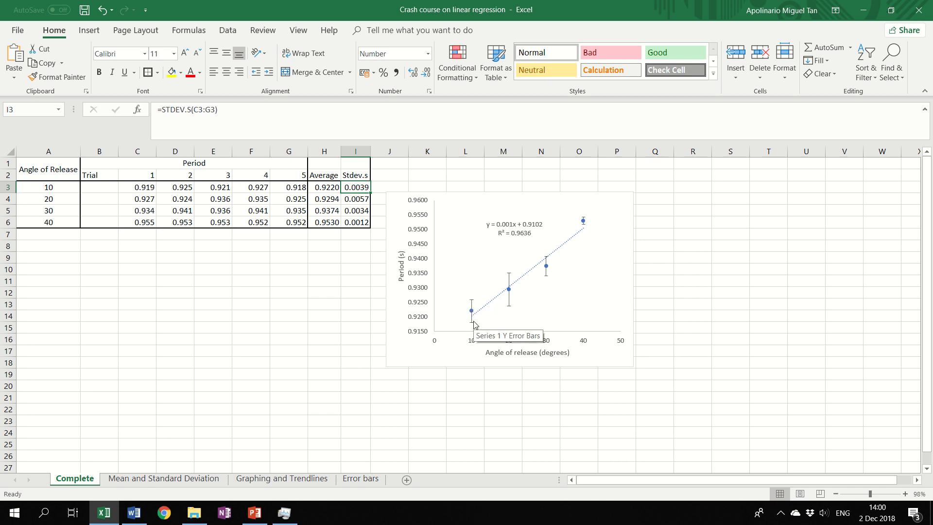
pyautogui.press('Down')
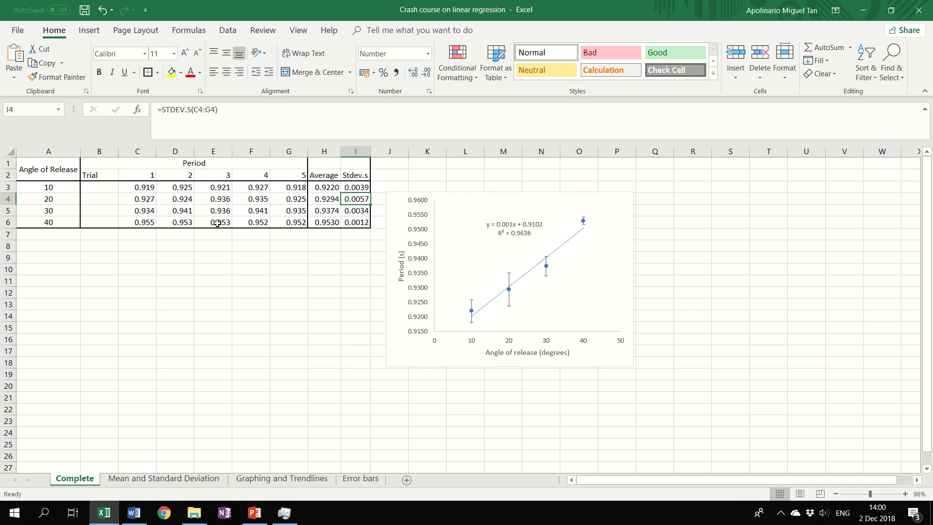
pyautogui.moveTo(152, 187); pyautogui.dragTo(275, 190)
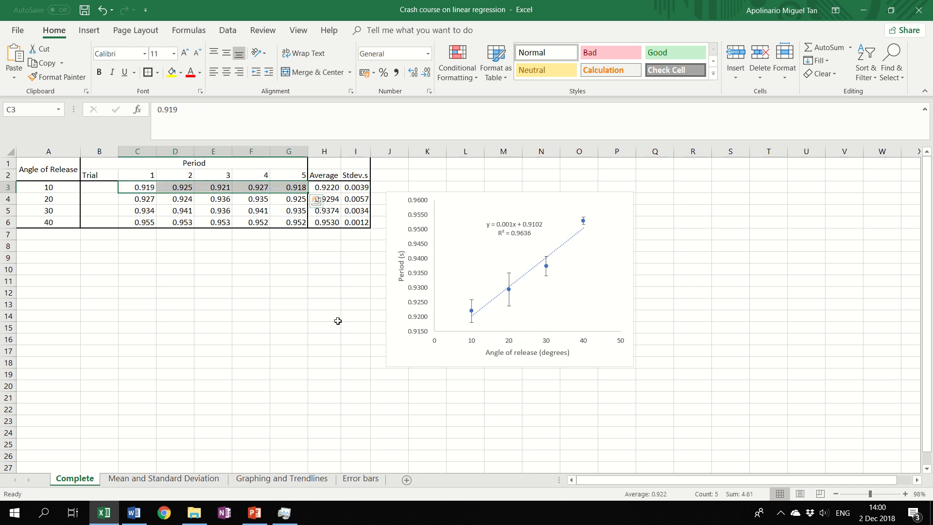
pyautogui.click(344, 342)
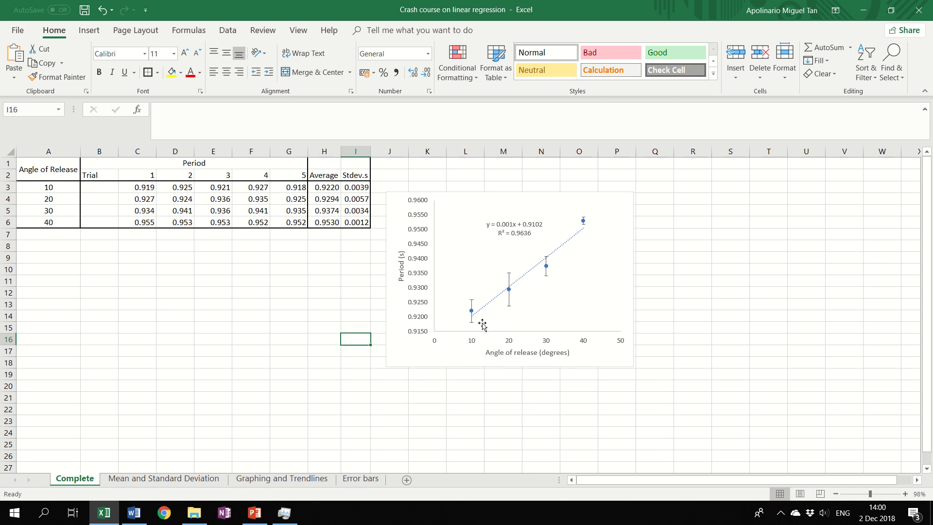
pyautogui.click(355, 199)
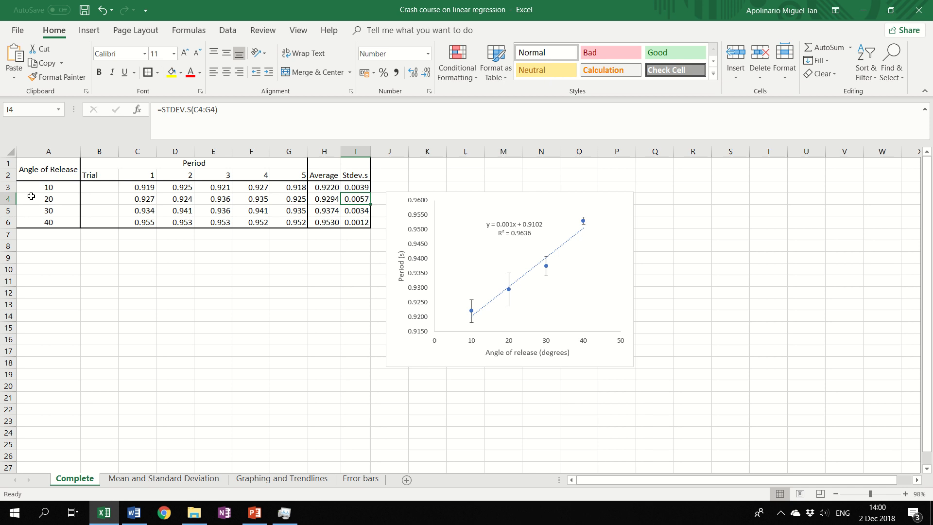
pyautogui.click(508, 309)
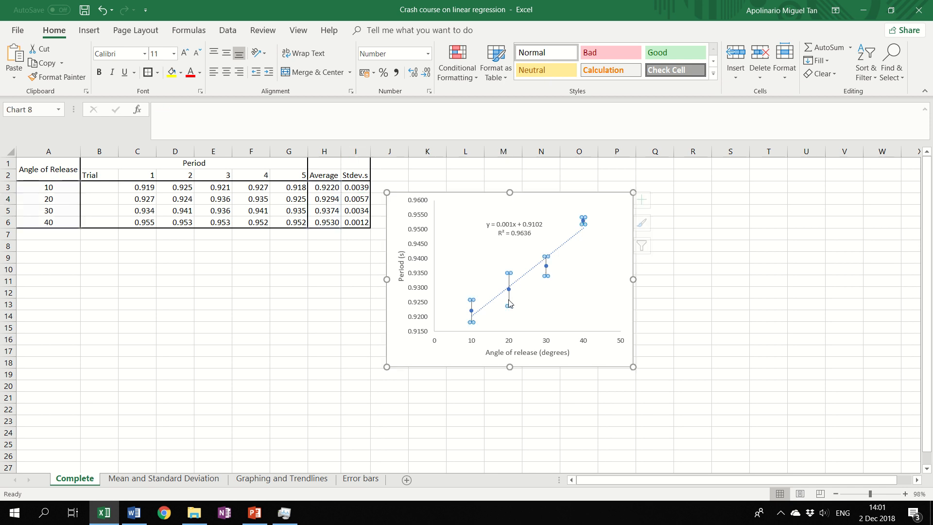
# - Add Standard Error error bars to the scatter chart on the Error bars sheet and move the chart closer beneath the table
pyautogui.click(488, 387)
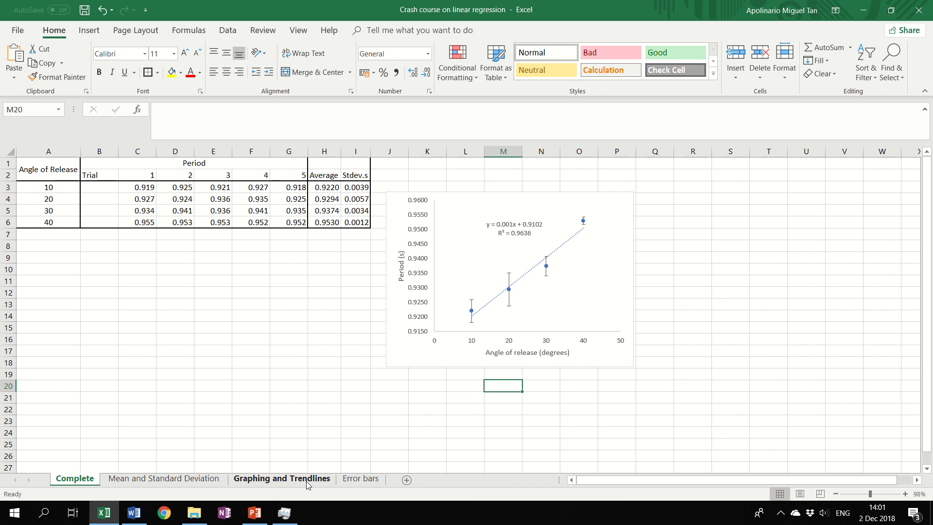
pyautogui.click(373, 482)
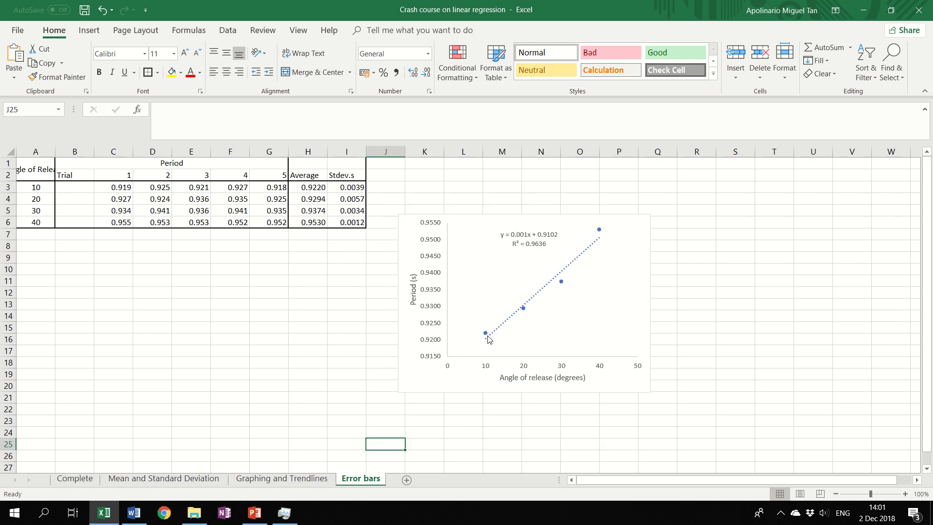
pyautogui.click(464, 386)
pyautogui.click(364, 31)
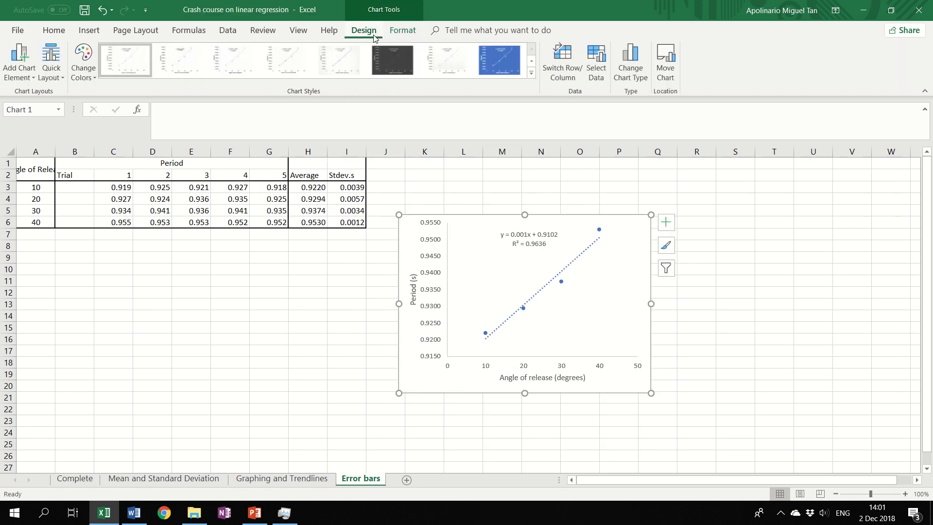
pyautogui.click(8, 77)
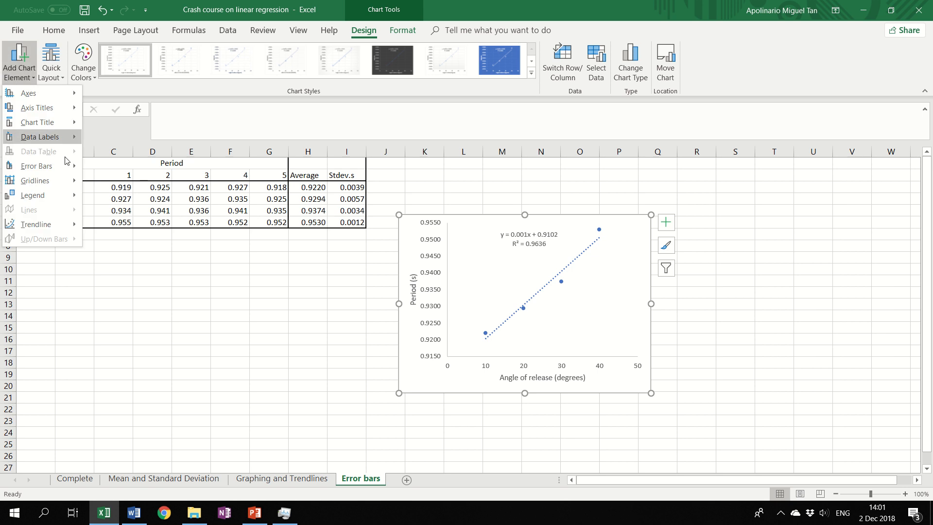
pyautogui.moveTo(66, 172)
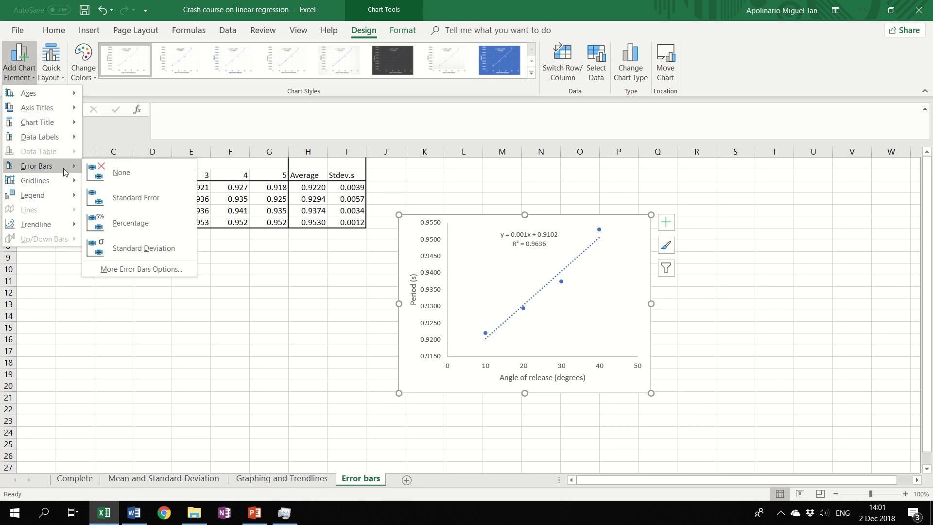
pyautogui.click(129, 200)
pyautogui.moveTo(621, 387)
pyautogui.mouseDown()
pyautogui.moveTo(538, 400)
pyautogui.moveTo(536, 411)
pyautogui.moveTo(519, 396)
pyautogui.mouseUp()
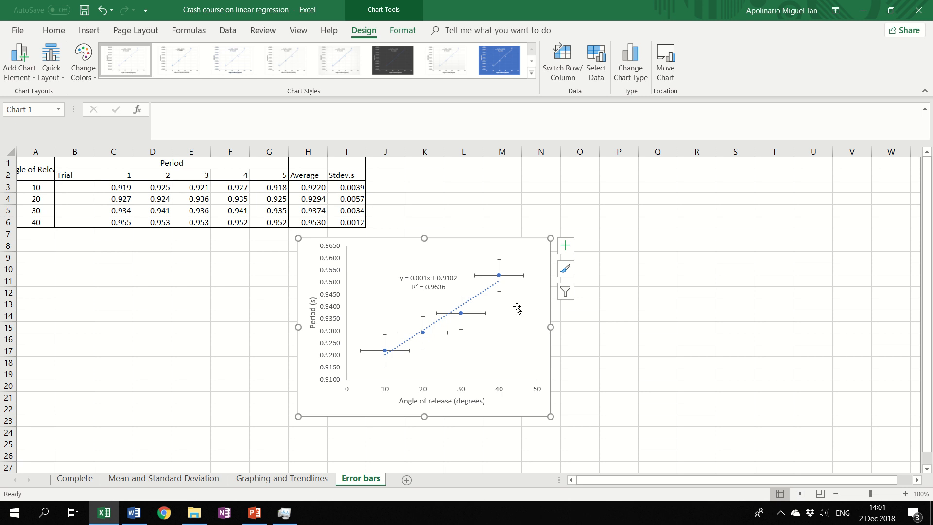
# - Delete the horizontal error bars from the chart, keeping the vertical ones
pyautogui.click(498, 291)
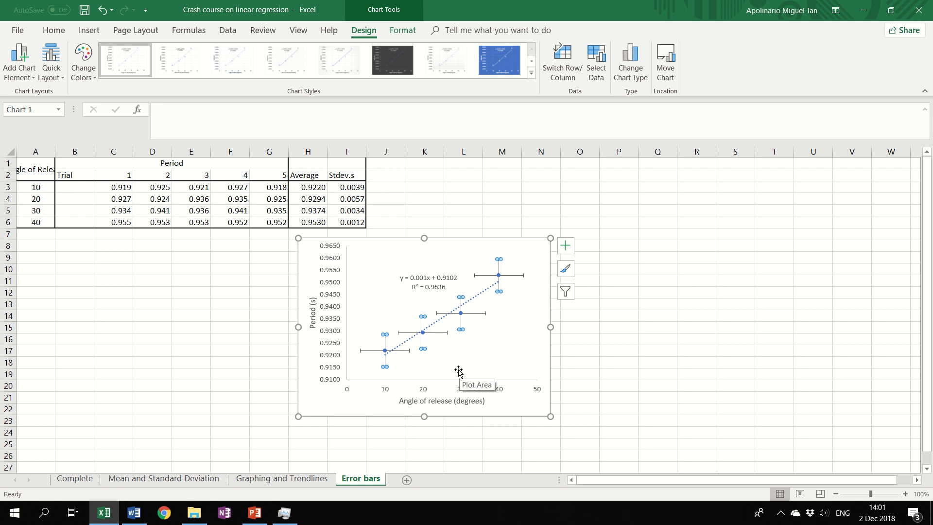
pyautogui.click(519, 276)
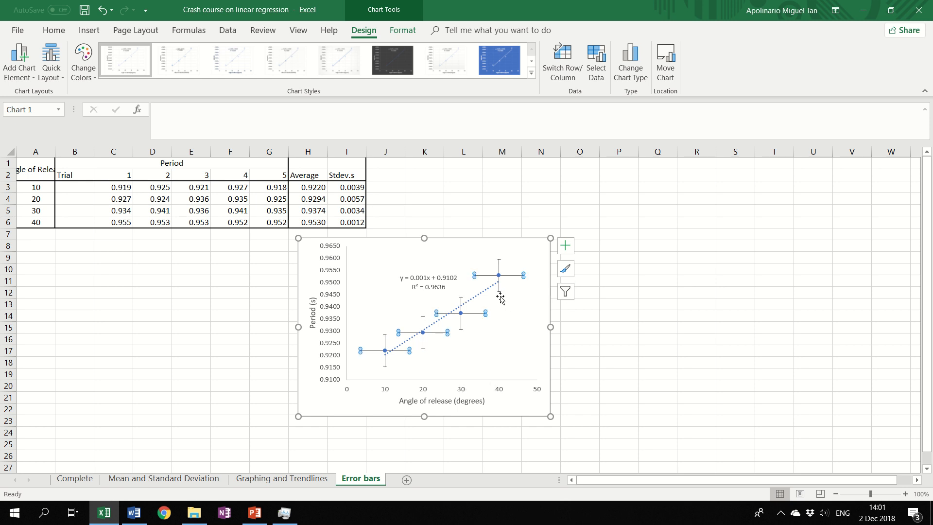
pyautogui.click(499, 267)
pyautogui.click(510, 275)
pyautogui.press('Delete')
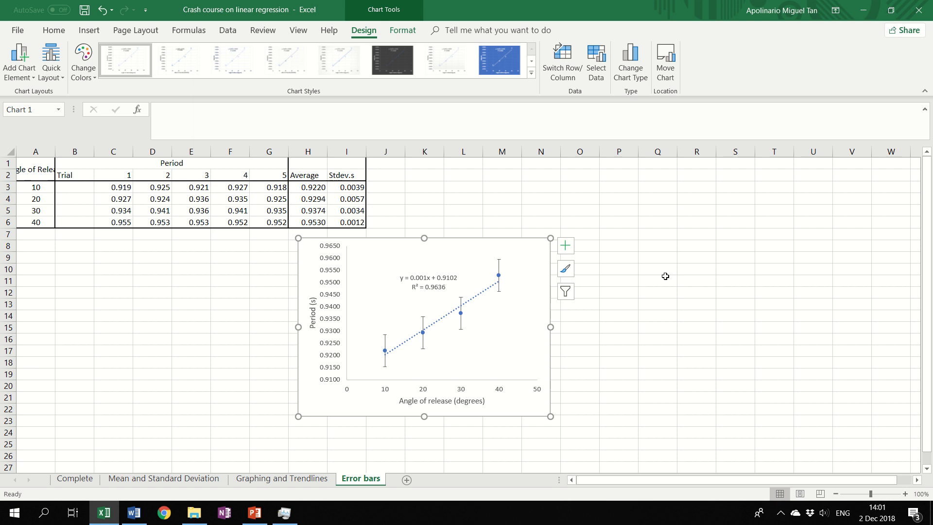
pyautogui.click(386, 346)
pyautogui.click(229, 444)
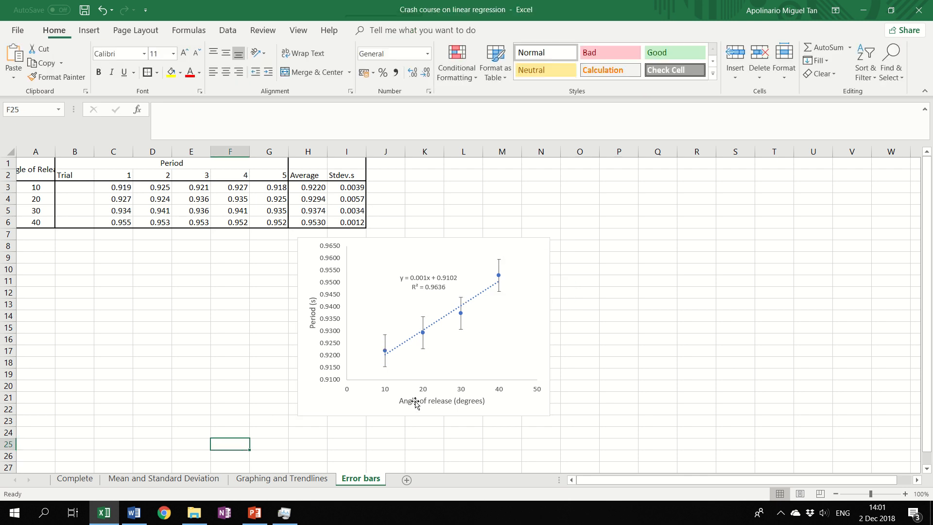
# - Set the end style of the vertical error bars on the Error bars sheet's chart to No Cap
pyautogui.click(74, 479)
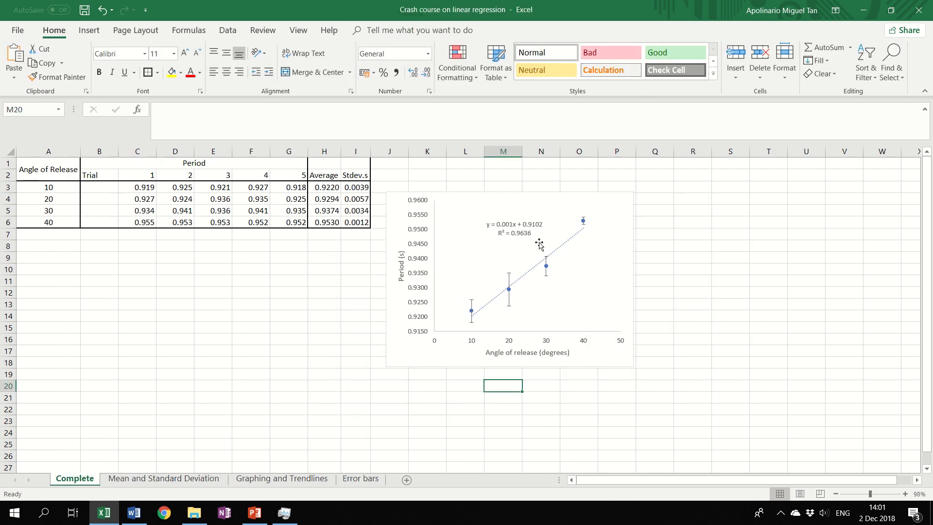
pyautogui.click(282, 478)
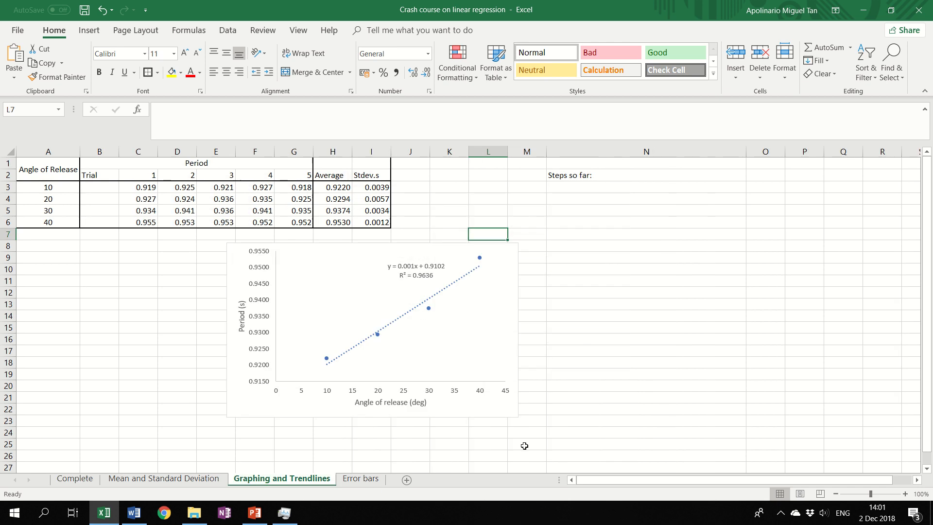
pyautogui.click(360, 478)
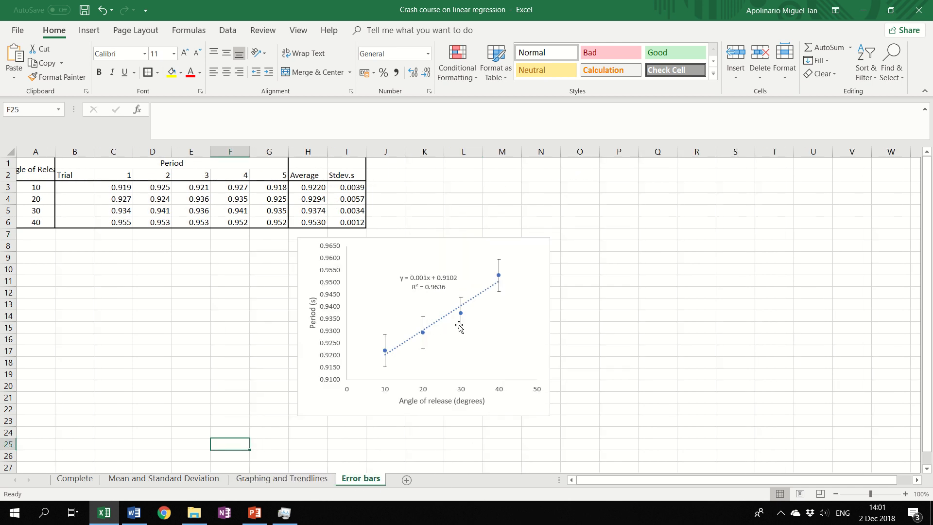
pyautogui.click(462, 328)
pyautogui.click(462, 328)
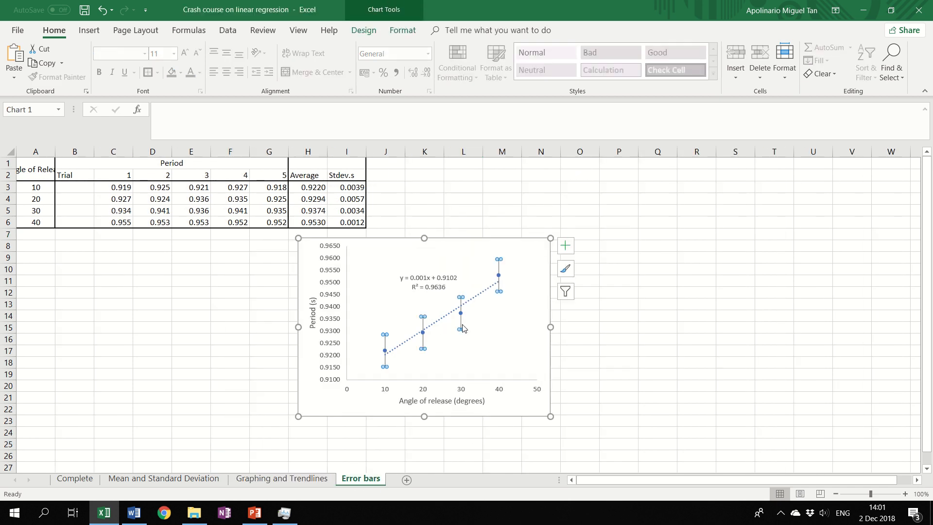
pyautogui.rightClick(464, 329)
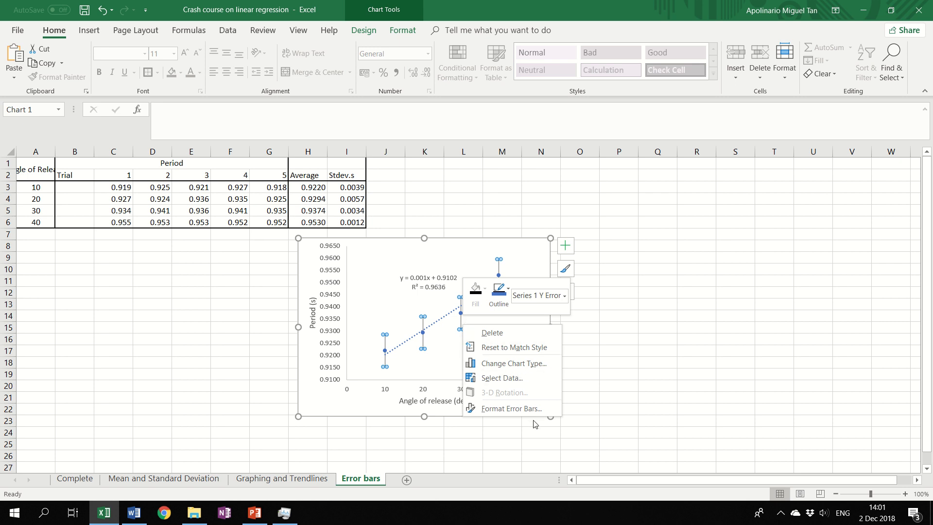
pyautogui.press('Escape')
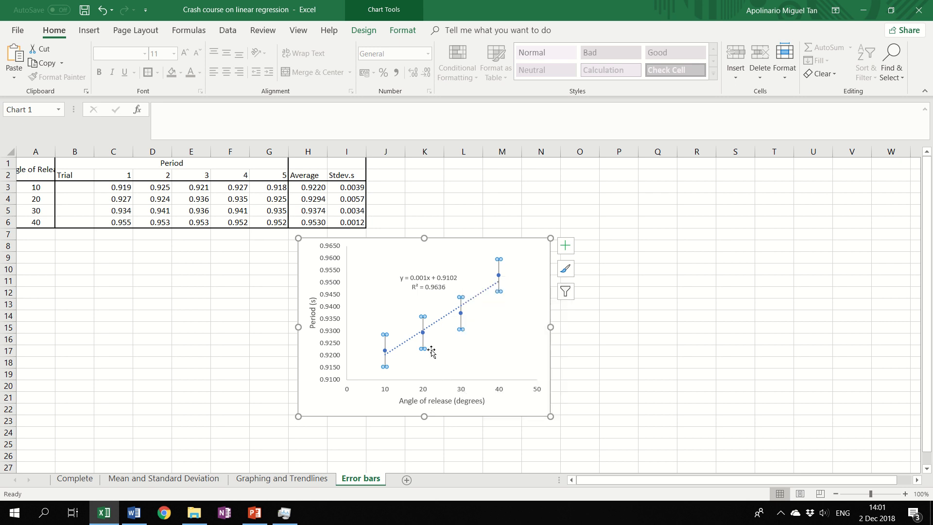
pyautogui.rightClick(499, 265)
pyautogui.click(534, 347)
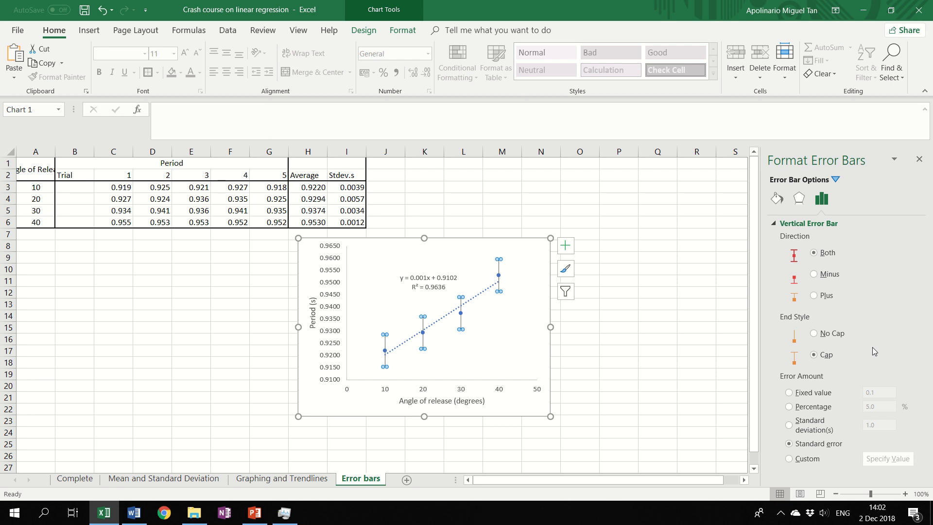
pyautogui.click(843, 334)
pyautogui.click(657, 350)
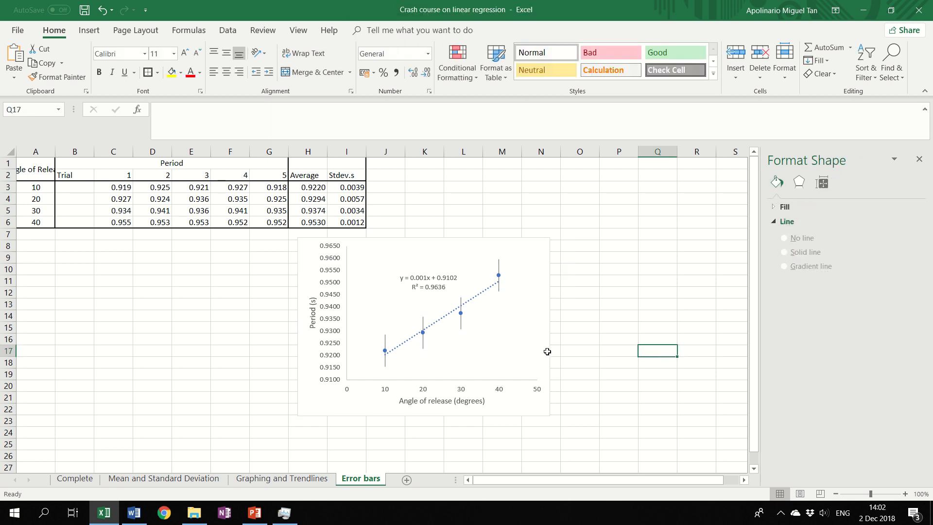
pyautogui.click(823, 183)
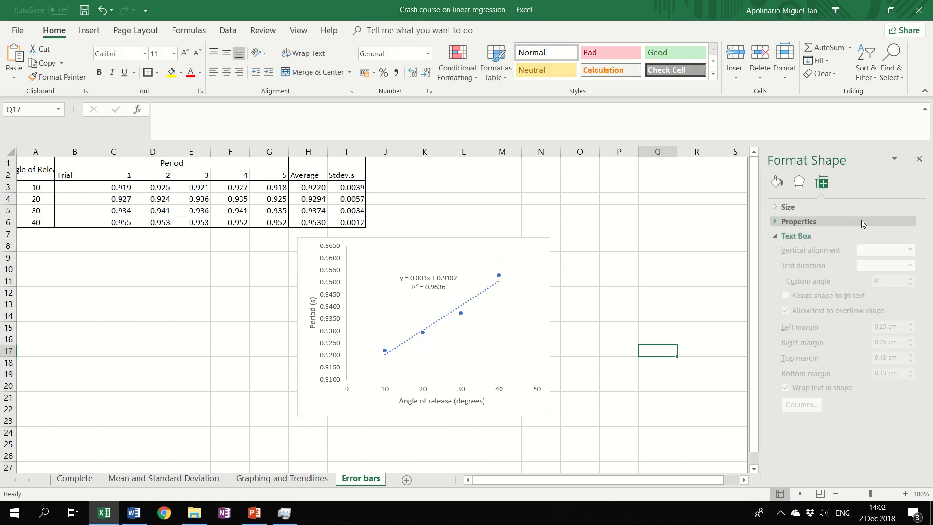
pyautogui.click(777, 182)
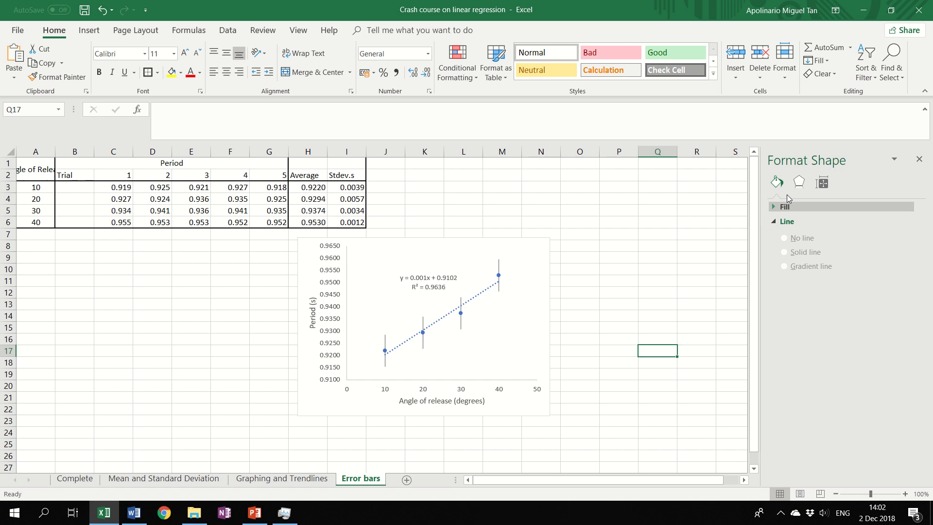
pyautogui.click(799, 182)
pyautogui.click(777, 182)
pyautogui.click(774, 206)
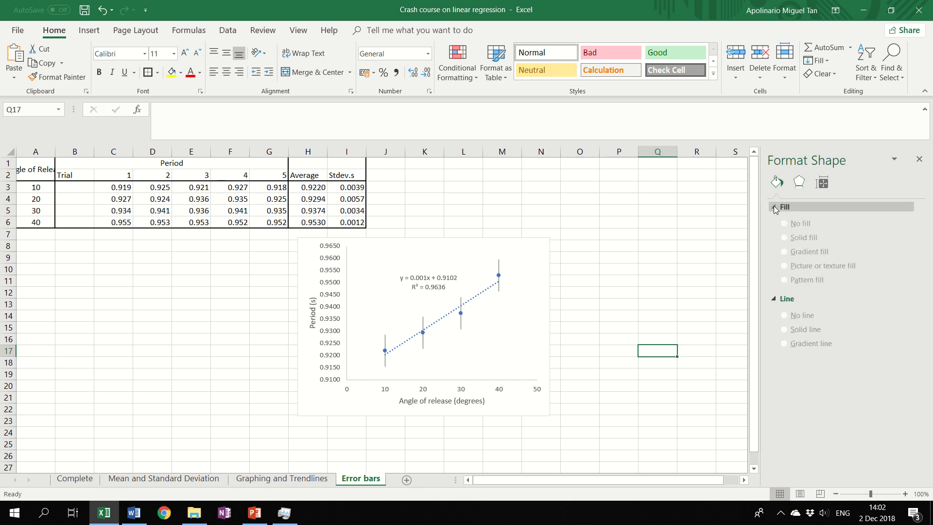
pyautogui.click(774, 207)
pyautogui.click(822, 183)
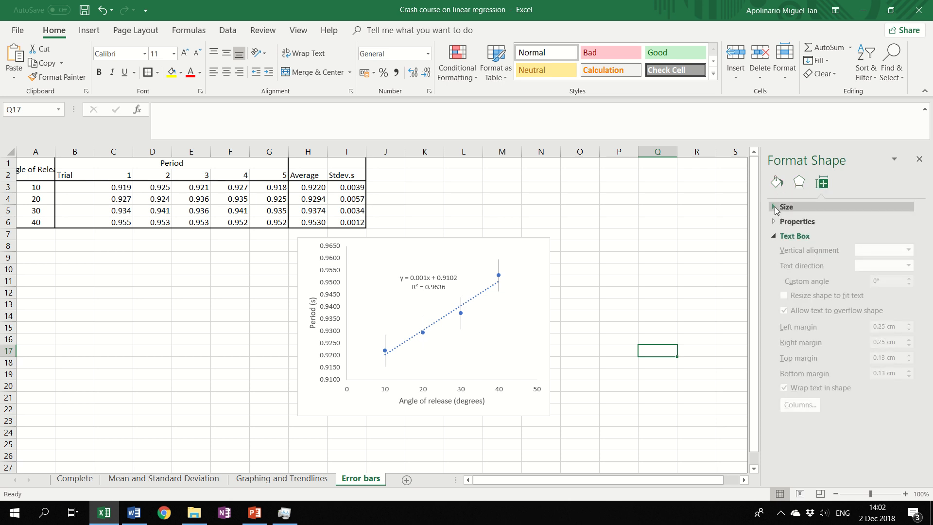
pyautogui.click(775, 207)
pyautogui.click(775, 207)
pyautogui.click(774, 221)
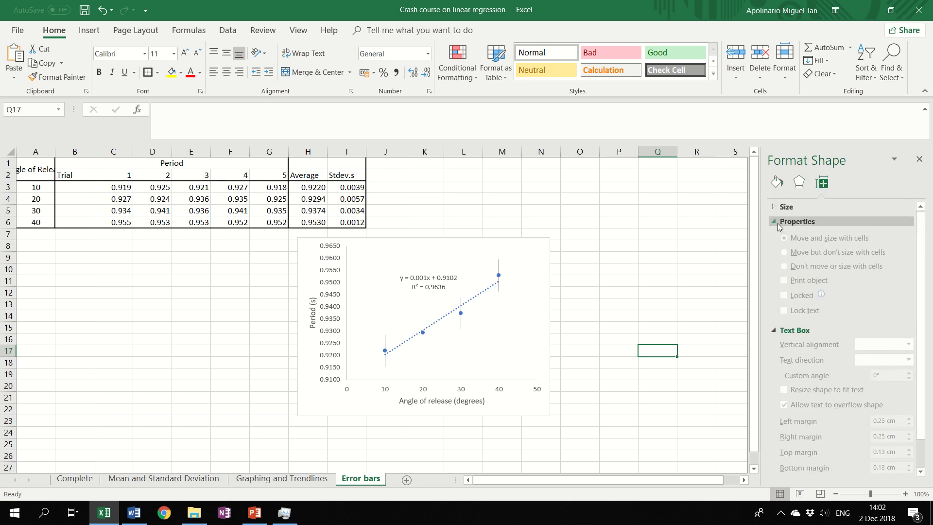
pyautogui.click(775, 223)
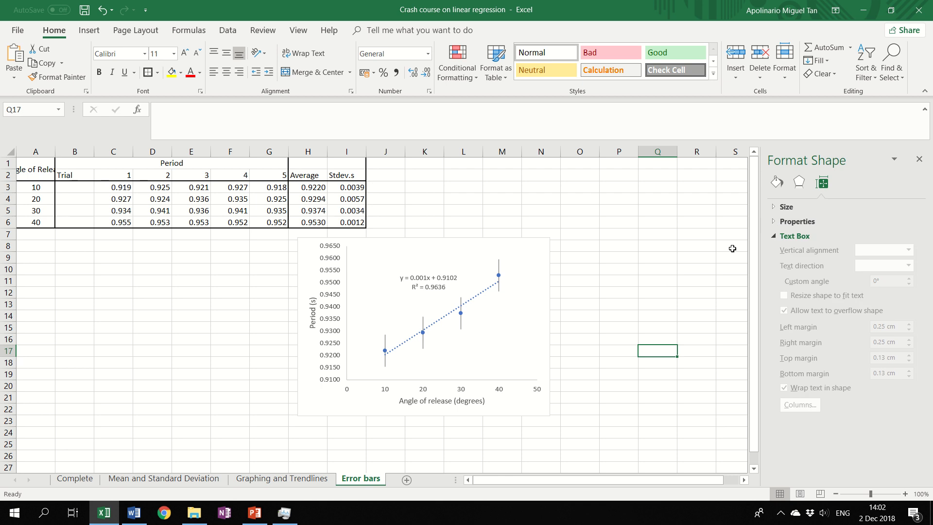
# - Reopen the format options for the chart's vertical error bars
pyautogui.click(499, 289)
pyautogui.rightClick(499, 289)
pyautogui.click(770, 385)
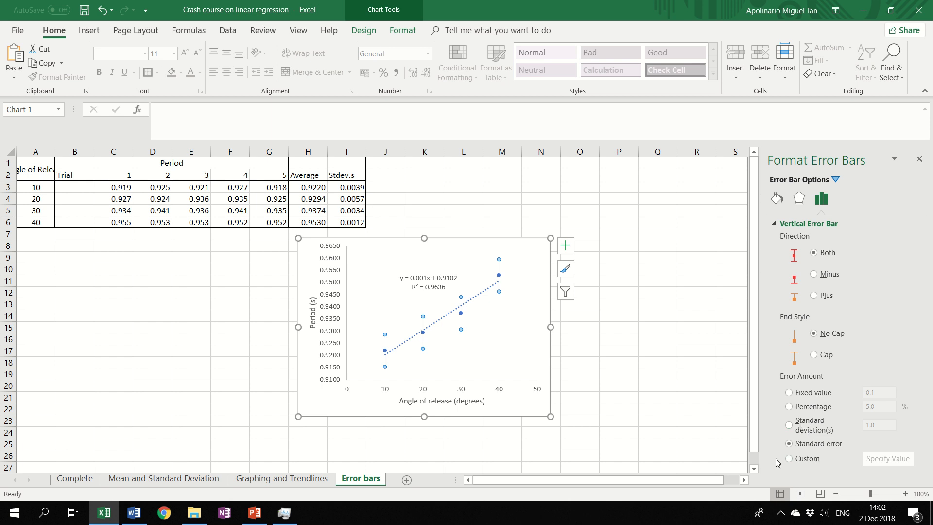
# - Try the standard deviation, percentage and fixed value error amounts on the vertical error bars
pyautogui.click(800, 426)
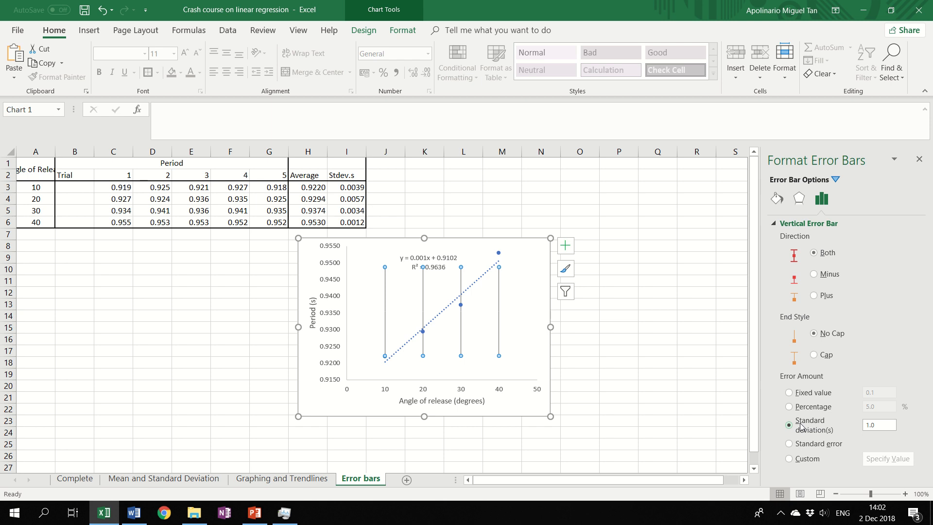
pyautogui.click(805, 407)
pyautogui.click(821, 392)
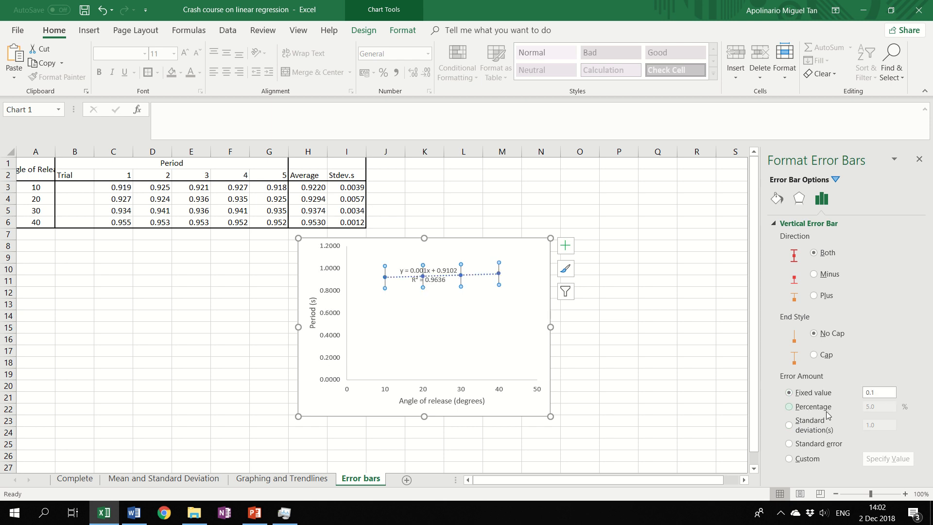
# - Switch the vertical error bars to a custom amount and use the Stdev.s values in I3:I6 as the positive error value
pyautogui.click(811, 458)
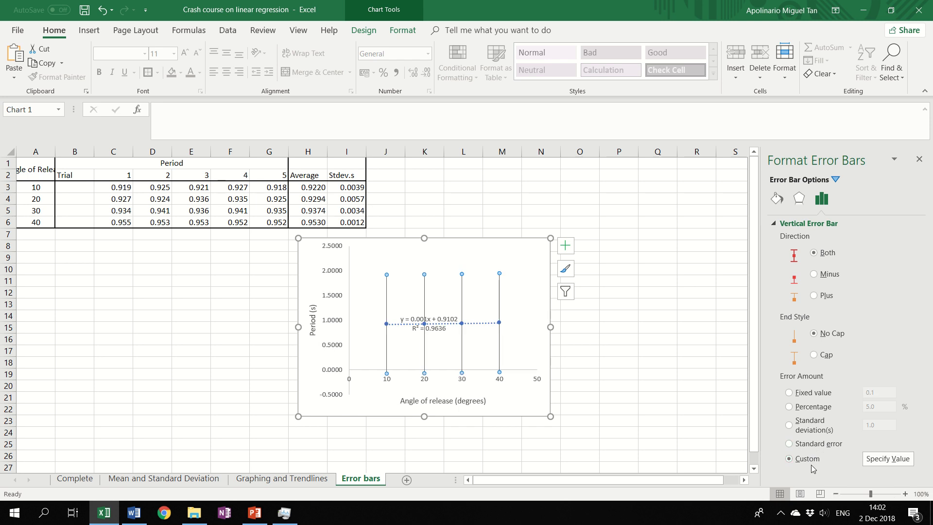
pyautogui.click(868, 462)
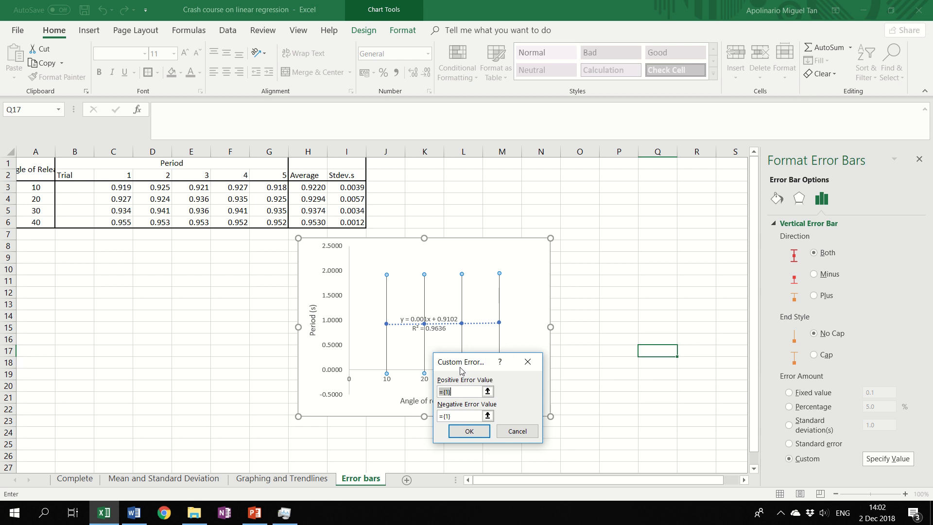
pyautogui.click(350, 191)
pyautogui.moveTo(350, 192); pyautogui.dragTo(347, 222)
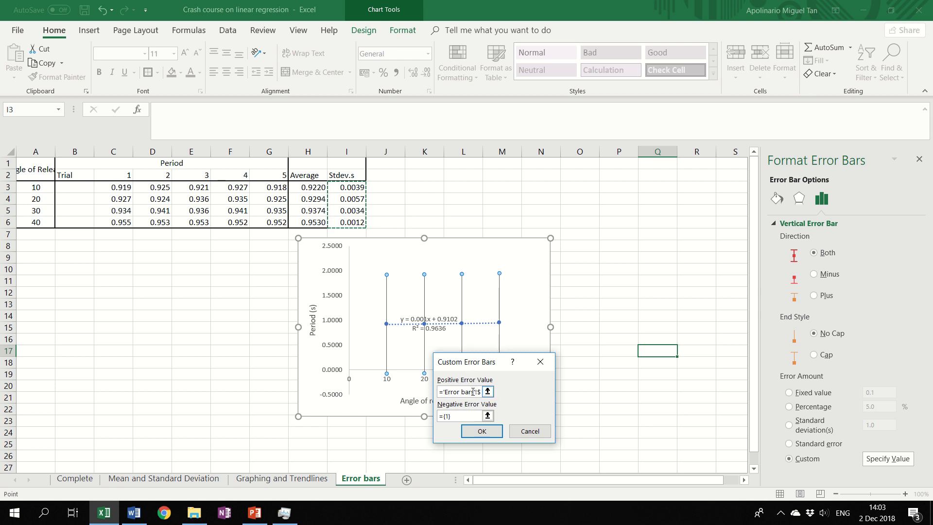
pyautogui.press('Tab')
pyautogui.press('Tab')
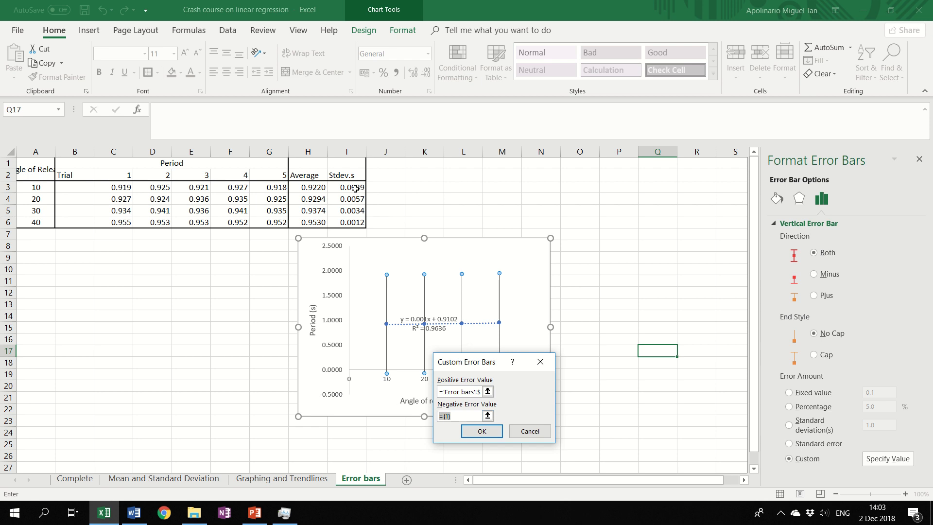
# - Use only the Stdev.s values in I3:I6 as the negative error value, apply the custom amounts, and select the vertical error bars
pyautogui.press('End')
pyautogui.write('+')
pyautogui.moveTo(356, 188); pyautogui.dragTo(355, 222)
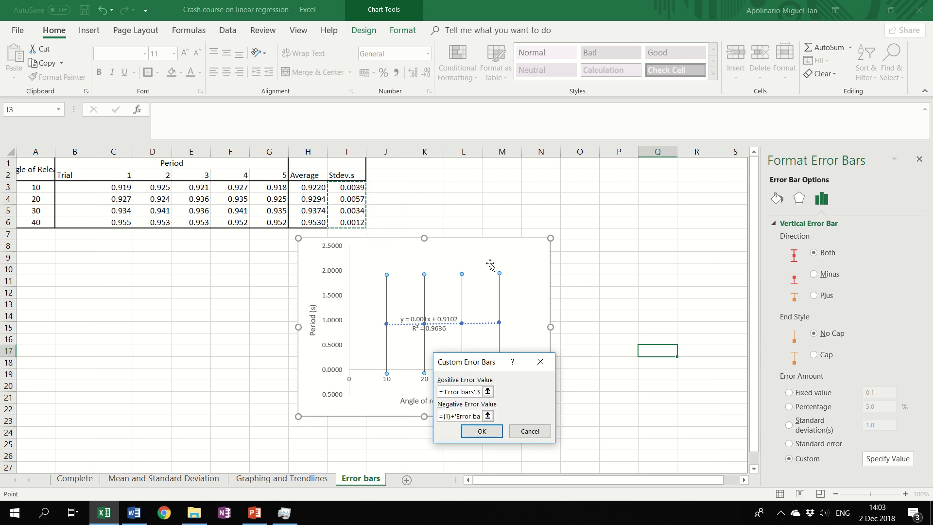
pyautogui.click(448, 417)
pyautogui.press('Delete')
pyautogui.press('Delete')
pyautogui.press('Delete')
pyautogui.press('Delete')
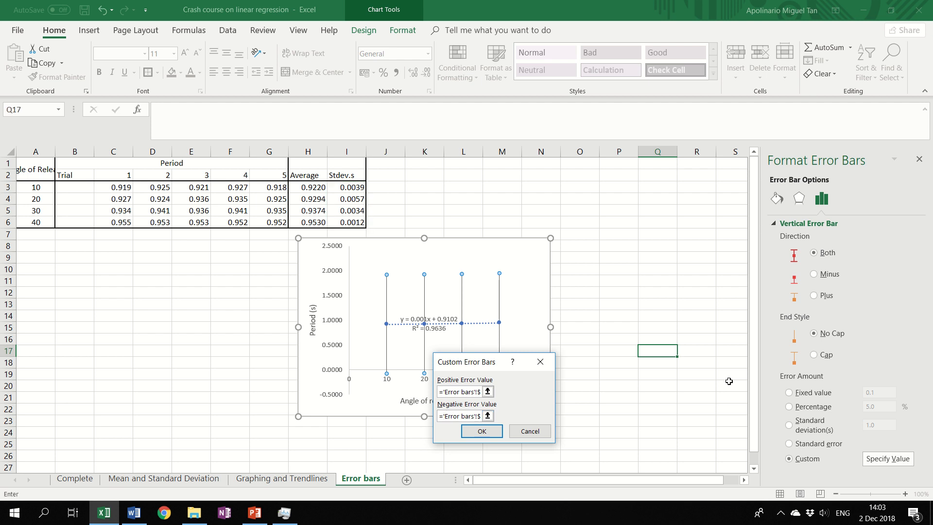
pyautogui.click(480, 429)
pyautogui.click(607, 385)
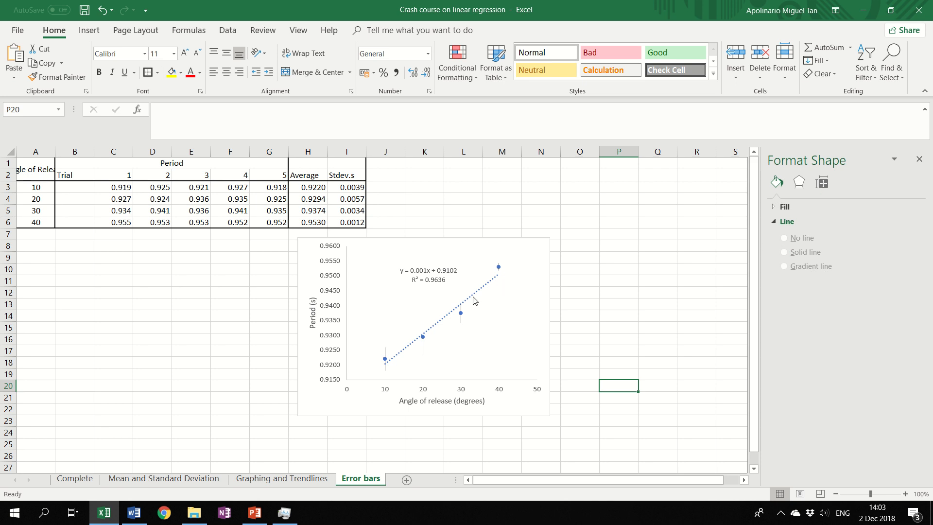
pyautogui.click(461, 317)
pyautogui.click(462, 321)
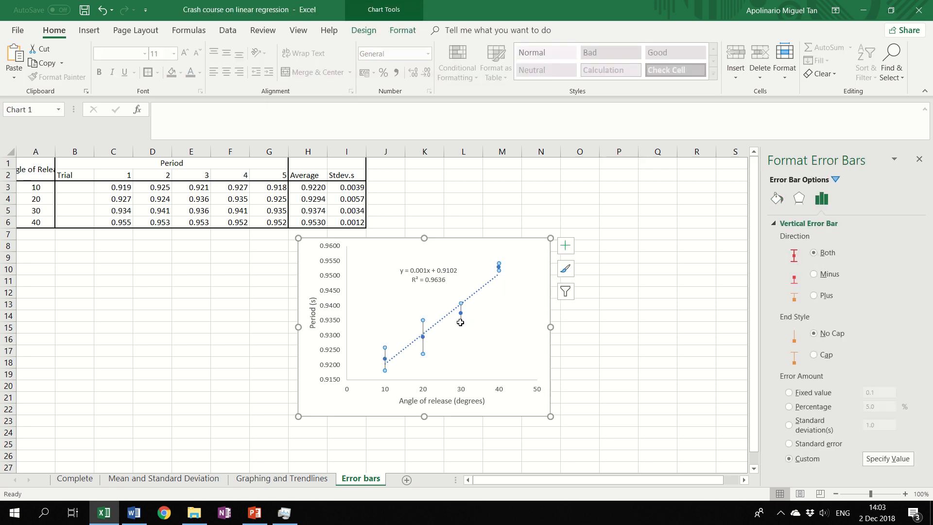
# - Move the chart up so it sits directly beside the Stdev.s column of the data table
pyautogui.click(609, 354)
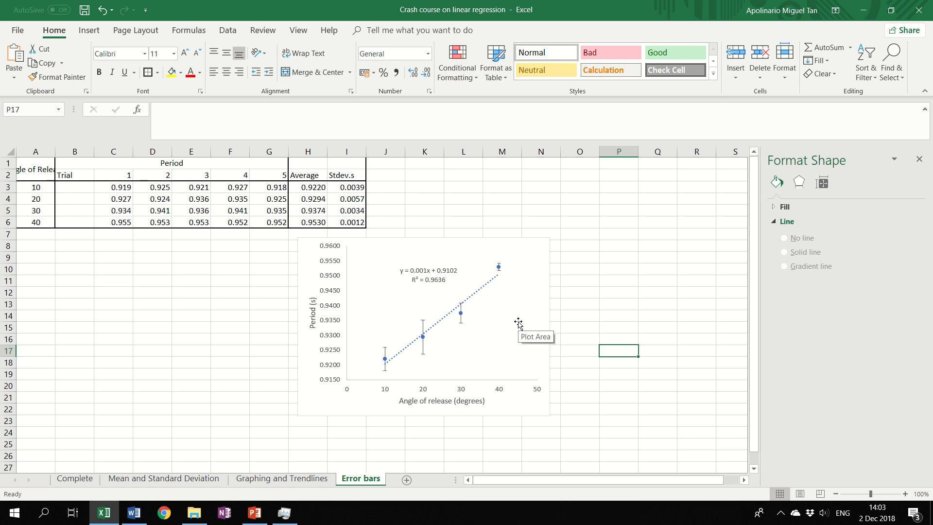
pyautogui.scroll(1, 511, 325)
pyautogui.scroll(-2, 518, 316)
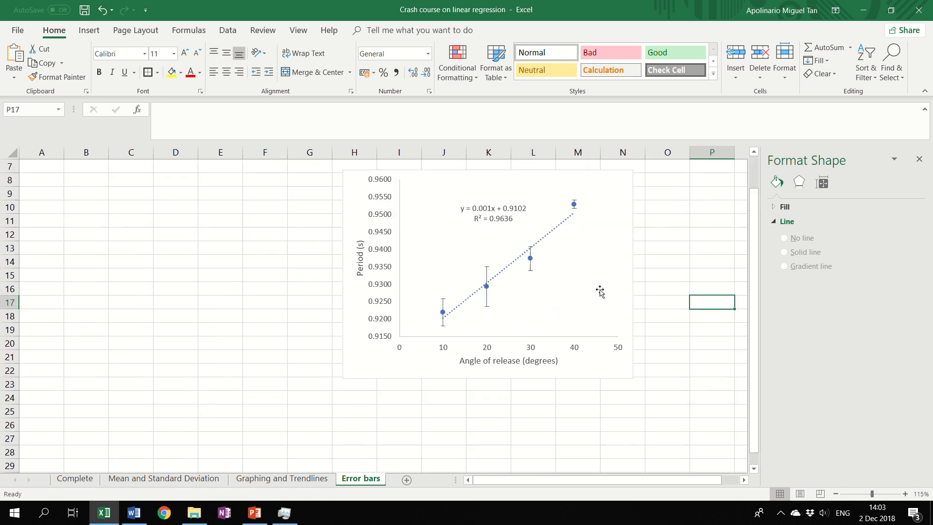
pyautogui.scroll(2, 588, 351)
pyautogui.moveTo(593, 448); pyautogui.dragTo(610, 373)
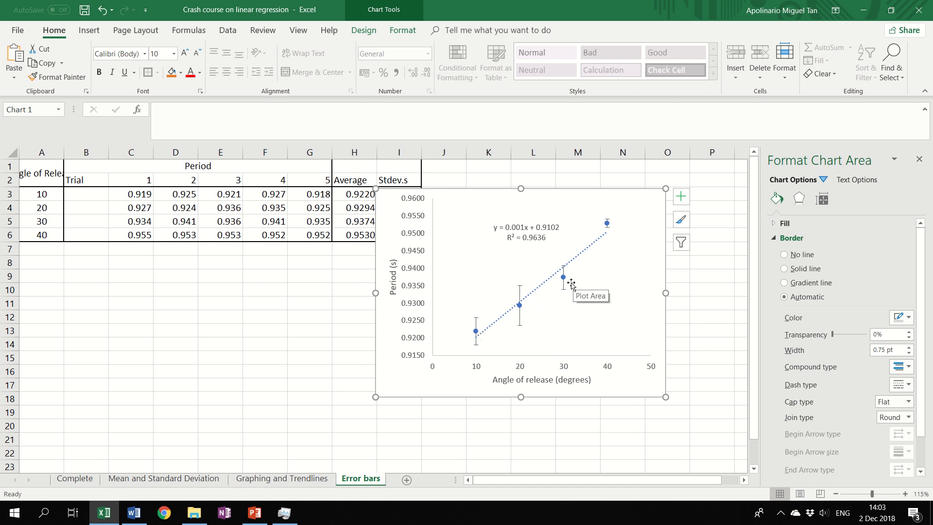
pyautogui.moveTo(565, 281)
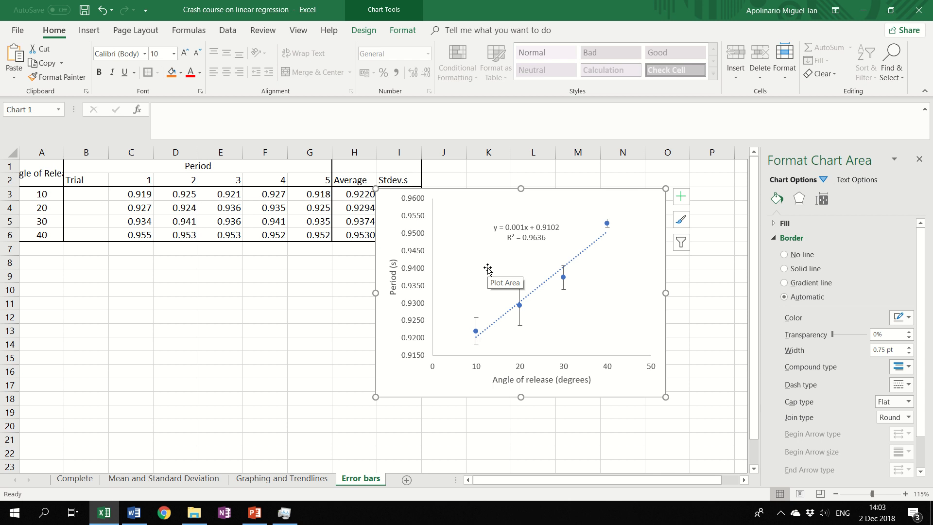
pyautogui.moveTo(408, 257); pyautogui.dragTo(439, 228)
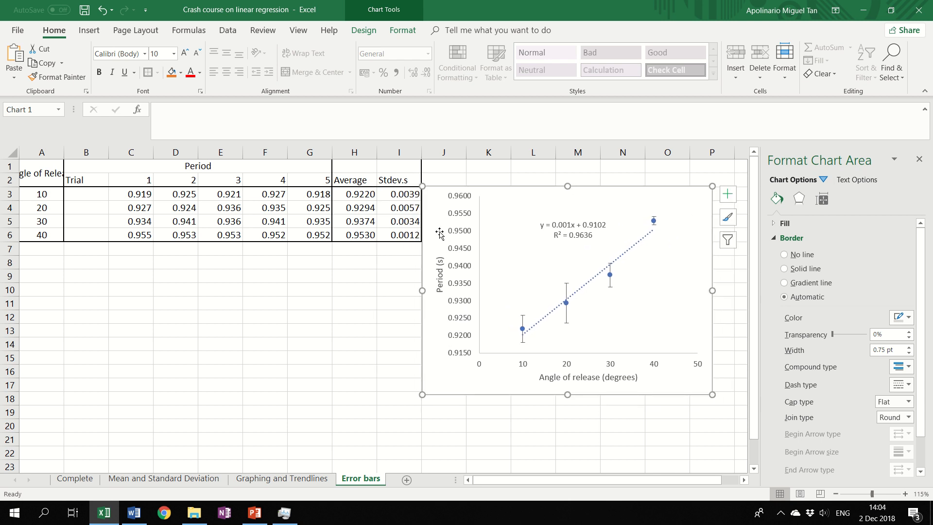
# - Close the chart formatting options and shift the chart slightly away from the table, starting in column J at row 2
pyautogui.click(523, 324)
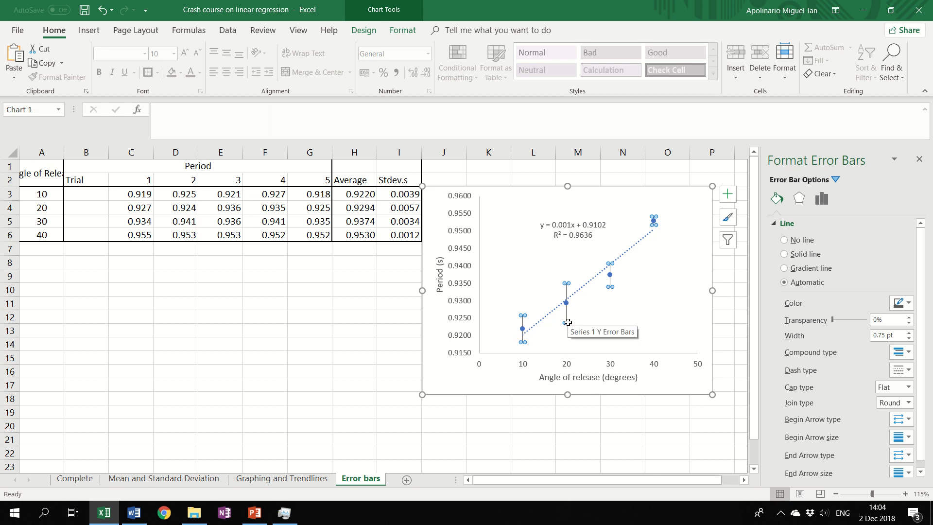
pyautogui.click(652, 325)
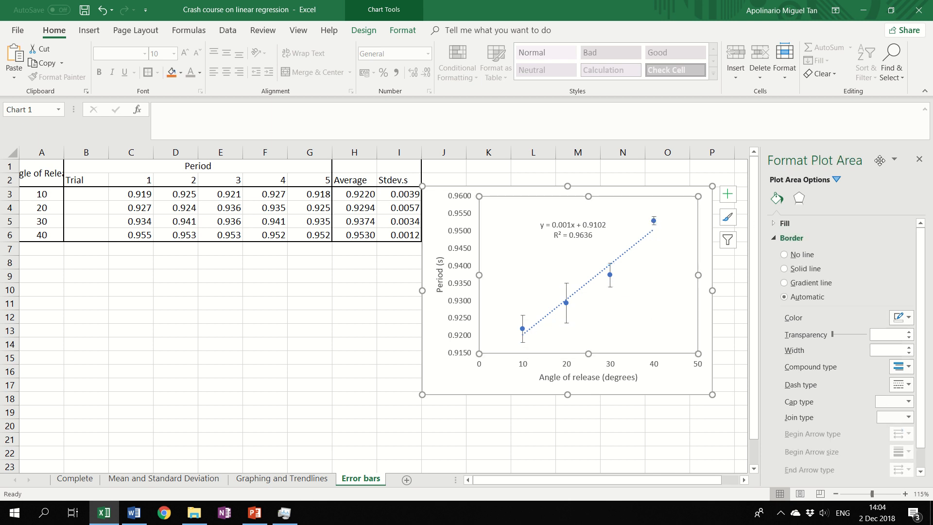
pyautogui.click(918, 159)
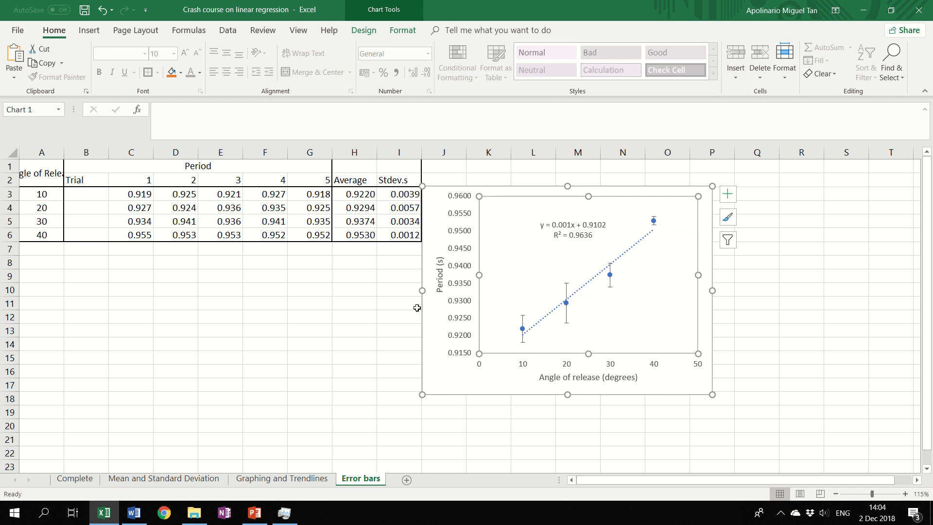
pyautogui.moveTo(430, 381); pyautogui.dragTo(458, 373)
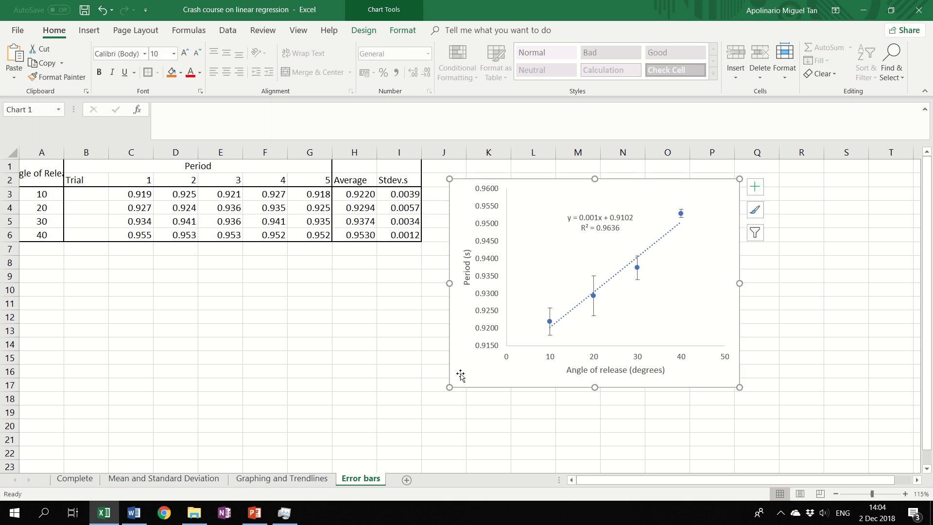
pyautogui.moveTo(500, 4)
pyautogui.click(374, 420)
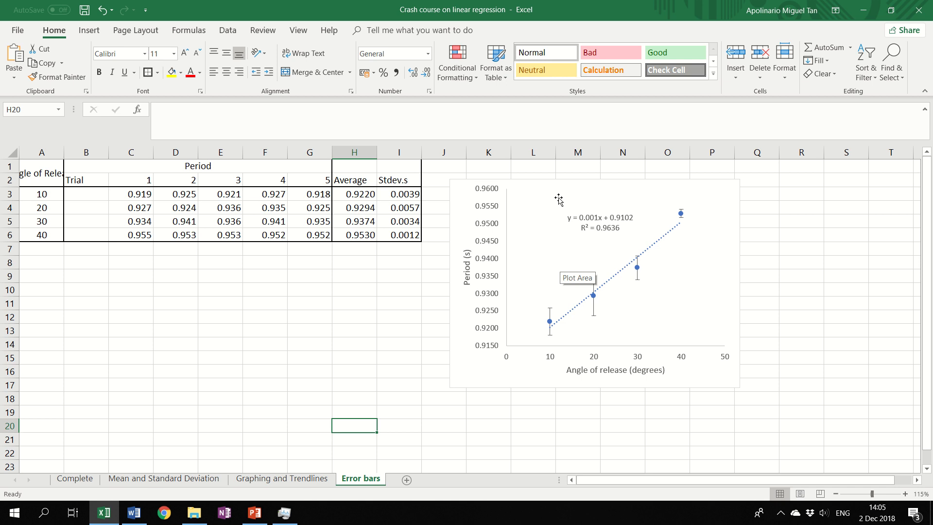
# - Add a new worksheet and enter the text T=sqrt(L/g) in cell A1
pyautogui.click(408, 482)
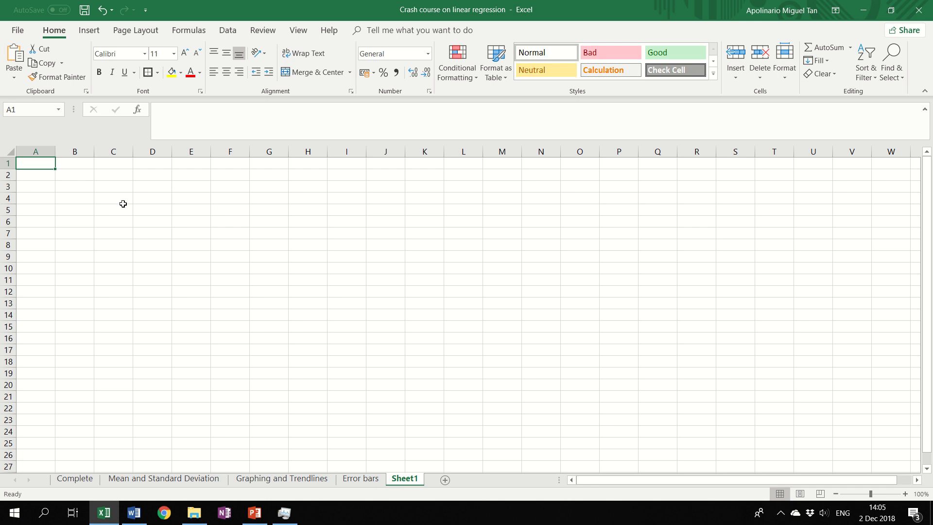
pyautogui.write('T')
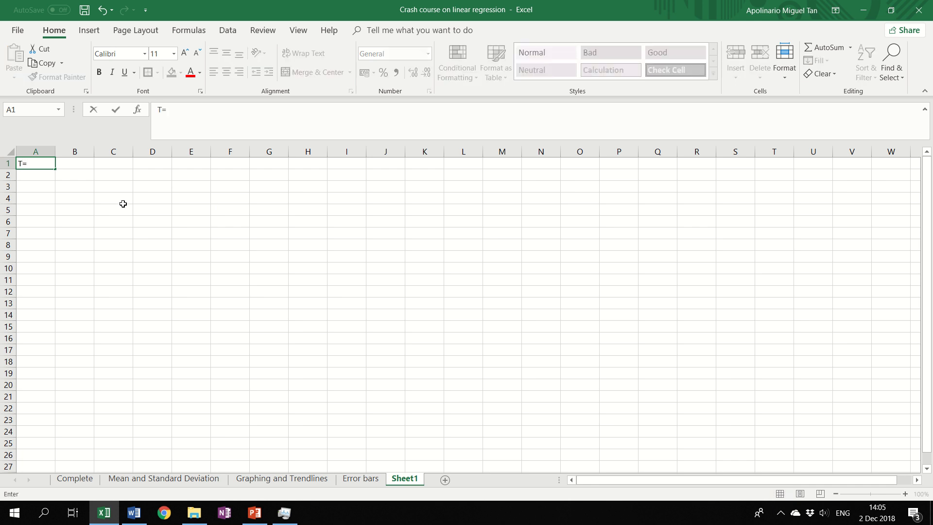
pyautogui.write('=sqrt(L/g)')
pyautogui.press('Return')
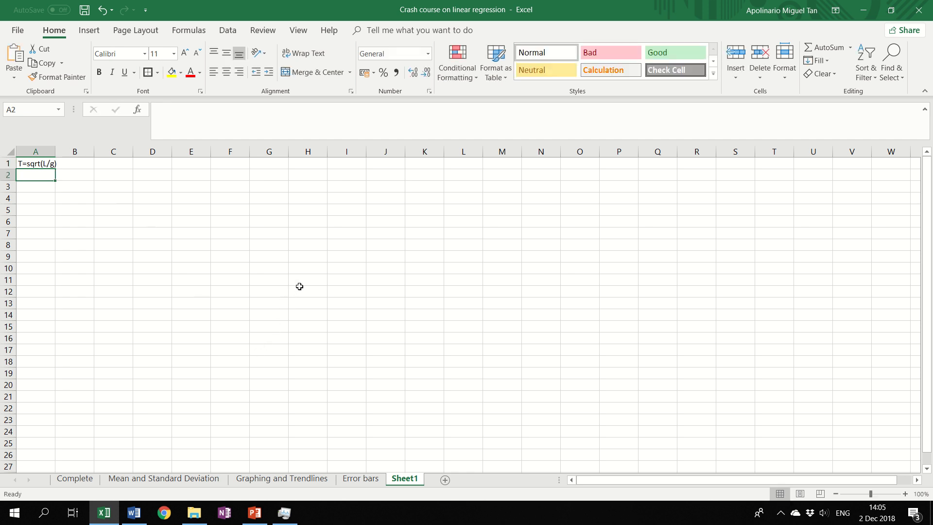
# - Enter the column headings Length in C3 and Period in D3
pyautogui.click(154, 189)
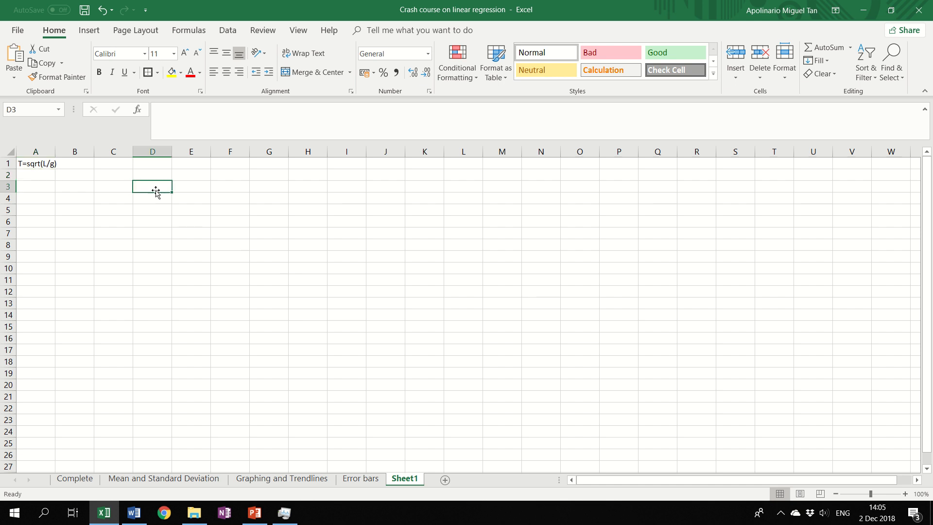
pyautogui.write('T')
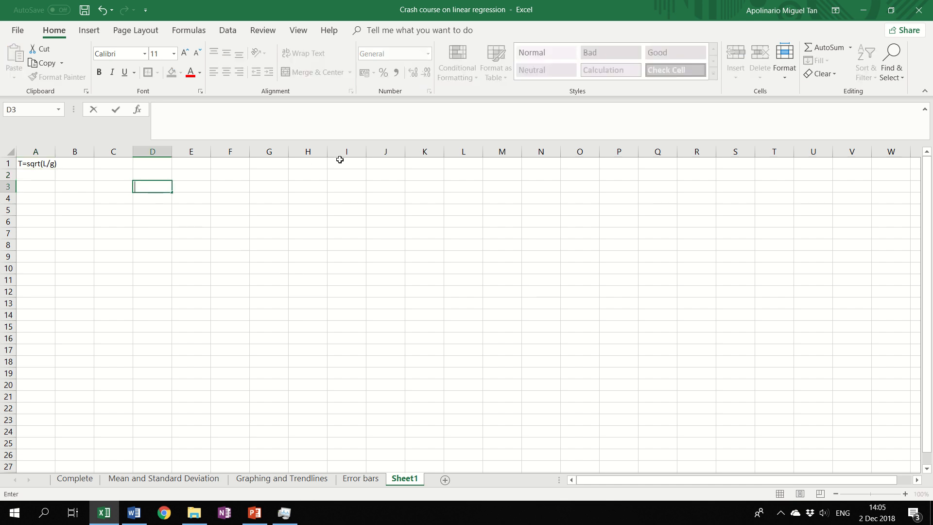
pyautogui.write('e')
pyautogui.write('eriod')
pyautogui.press('Return')
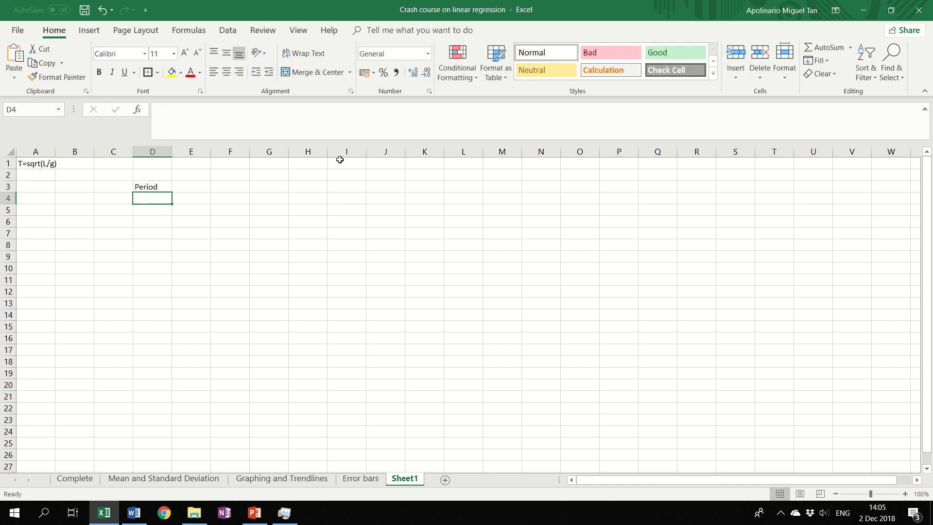
pyautogui.press('Left')
pyautogui.press('Up')
pyautogui.write('Length')
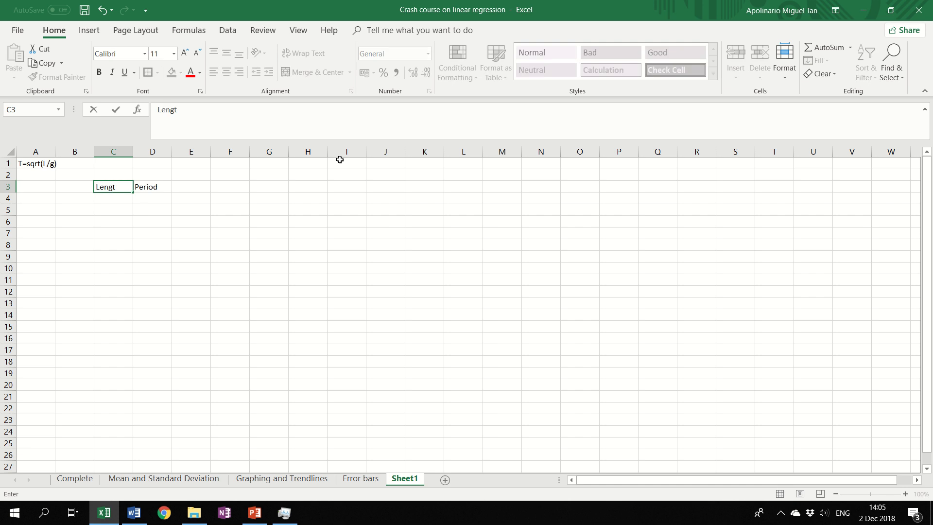
pyautogui.press('Return')
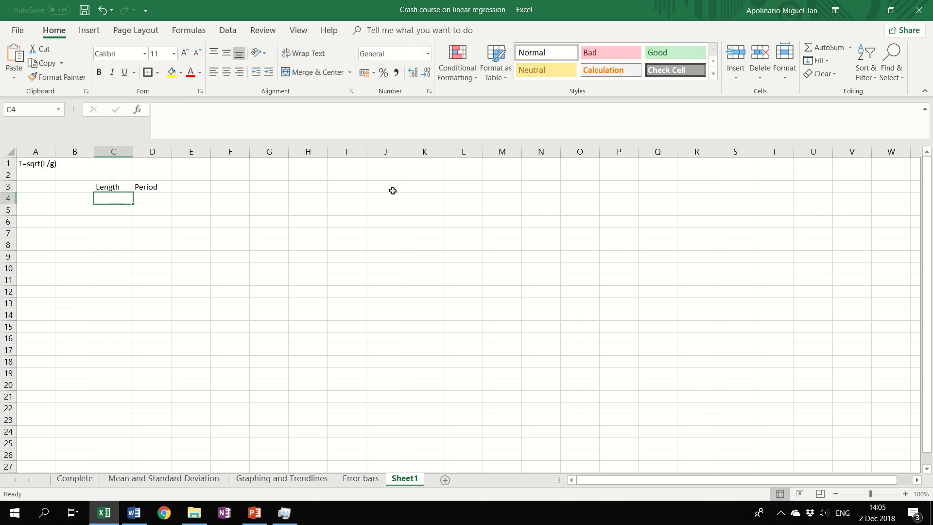
# - Fill C4:C7 under Length with the sample values 234, 3, 243 and 23
pyautogui.write('234')
pyautogui.press('Return')
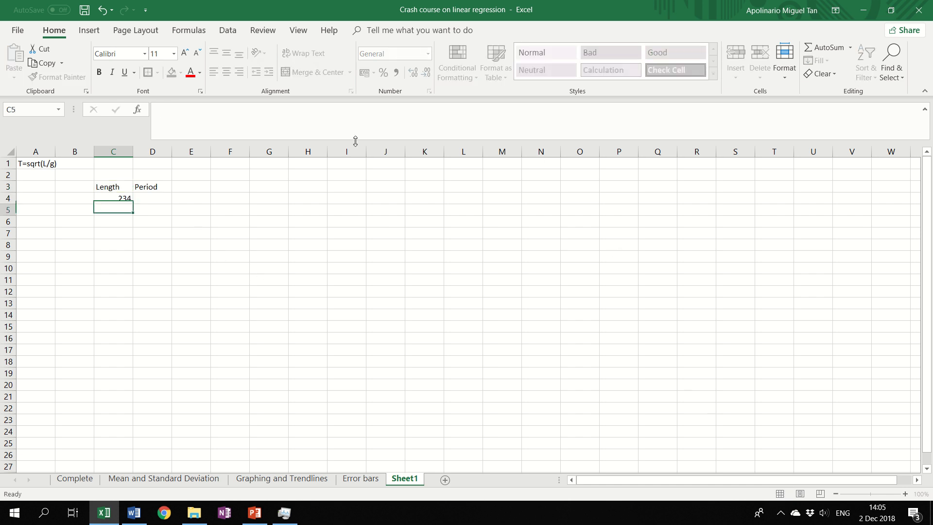
pyautogui.write('3')
pyautogui.press('Return')
pyautogui.write('243')
pyautogui.press('Return')
pyautogui.write('23')
pyautogui.press('Return')
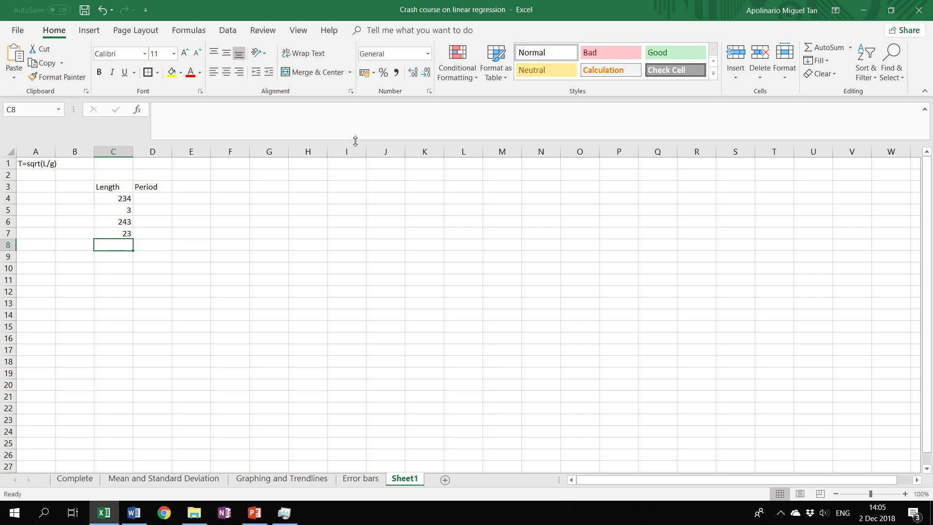
# - Fill D4:D7 under Period with the sample values 456, 456, 2 and 5, and select the data in C4:D7
pyautogui.click(164, 196)
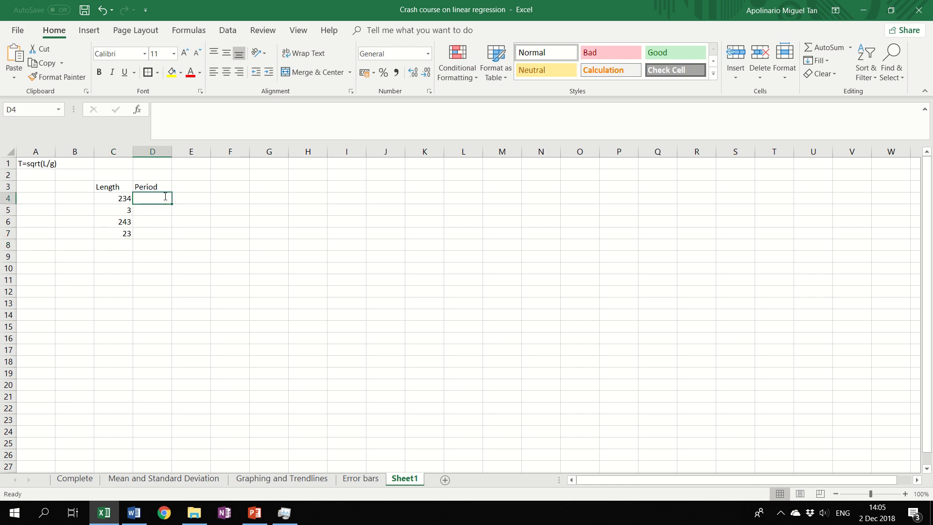
pyautogui.write('456')
pyautogui.press('Return')
pyautogui.write('456')
pyautogui.press('Return')
pyautogui.write('2')
pyautogui.press('Return')
pyautogui.write('5')
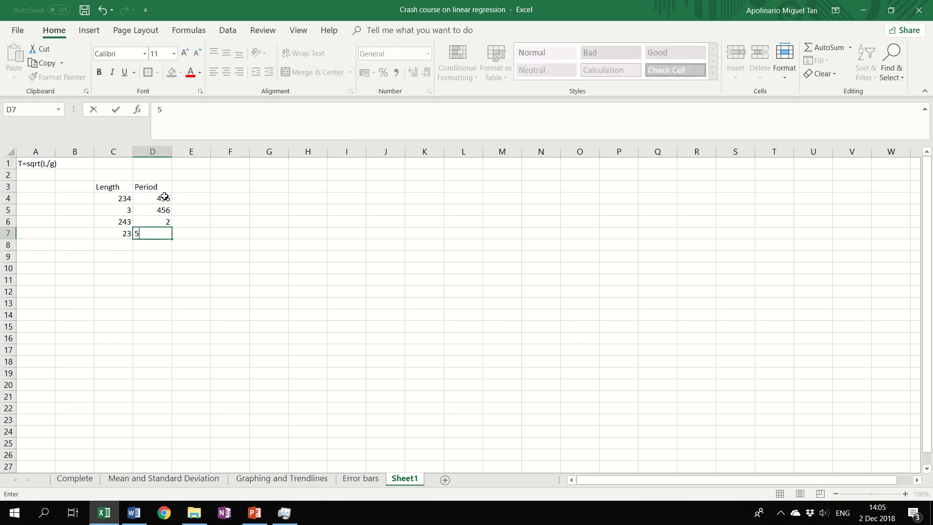
pyautogui.press('Return')
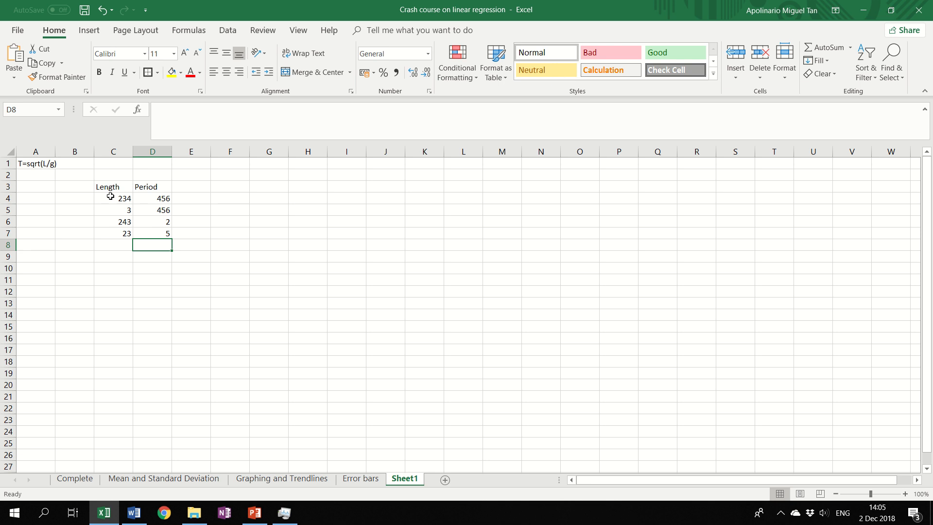
pyautogui.moveTo(110, 196); pyautogui.dragTo(162, 231)
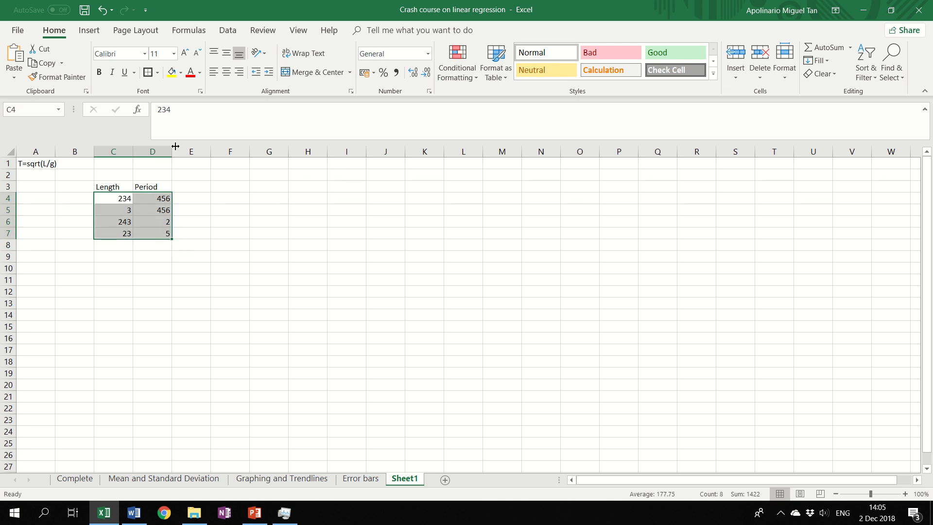
# - Add the heading sqrt period in E3 and fit column E to its width
pyautogui.click(156, 184)
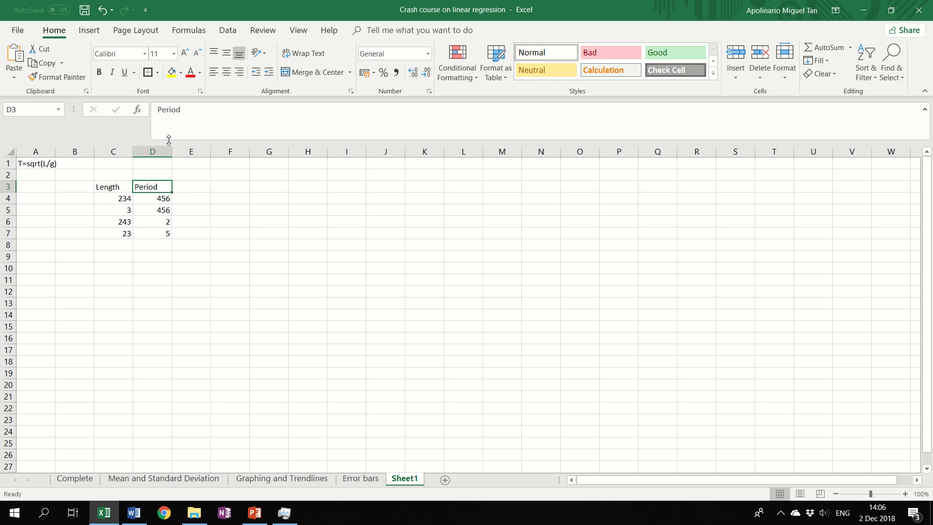
pyautogui.press('Right')
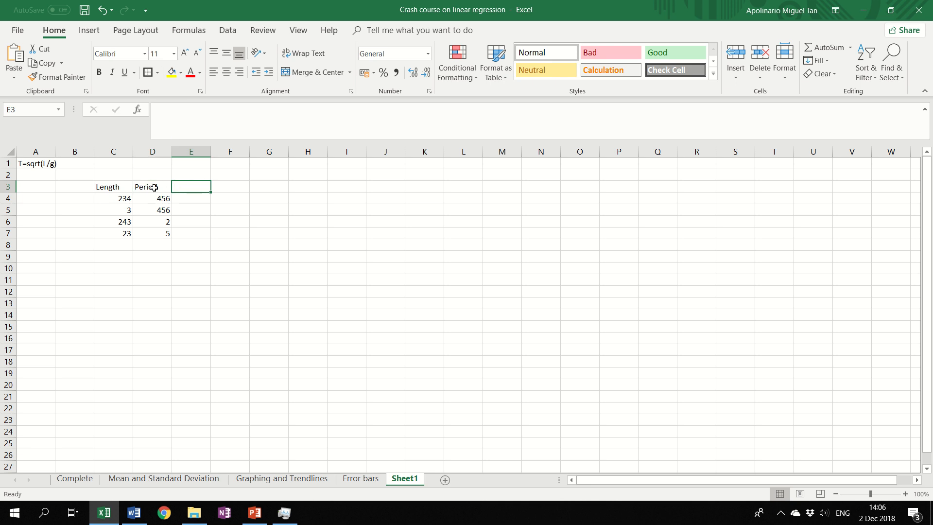
pyautogui.click(111, 190)
pyautogui.click(197, 188)
pyautogui.click(108, 189)
pyautogui.click(181, 190)
pyautogui.click(212, 122)
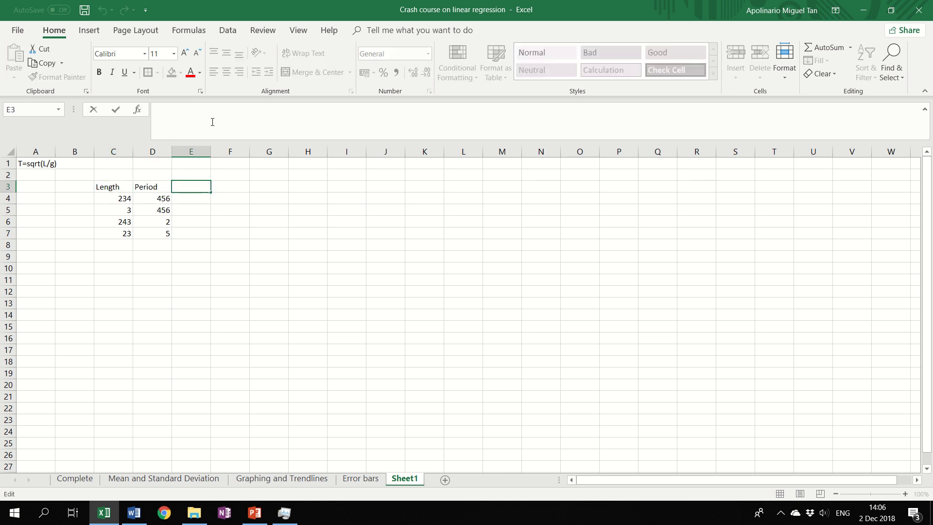
pyautogui.write('sqrt period')
pyautogui.press('Return')
pyautogui.click(214, 160)
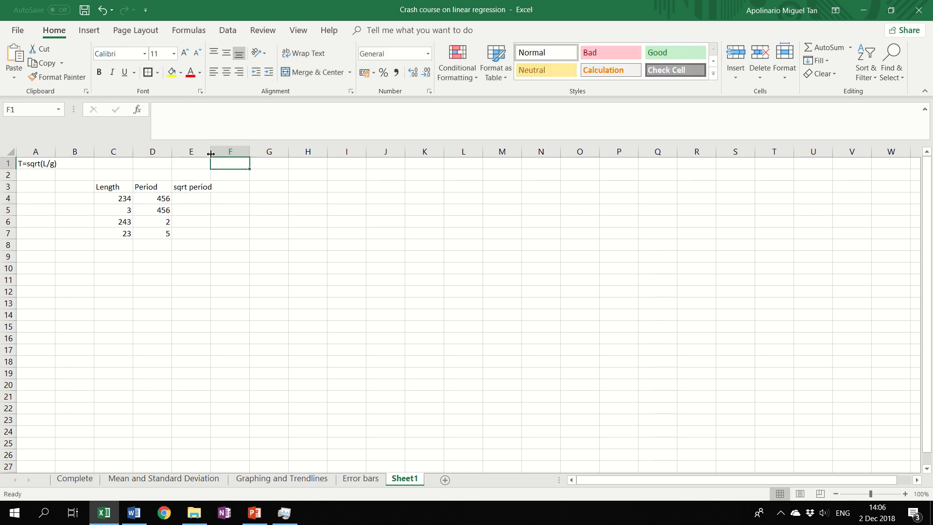
pyautogui.doubleClick(210, 152)
# - Calculate the square root of the period in E4 with =SQRT(D4) and copy the formula down to E7
pyautogui.click(186, 197)
pyautogui.click(197, 126)
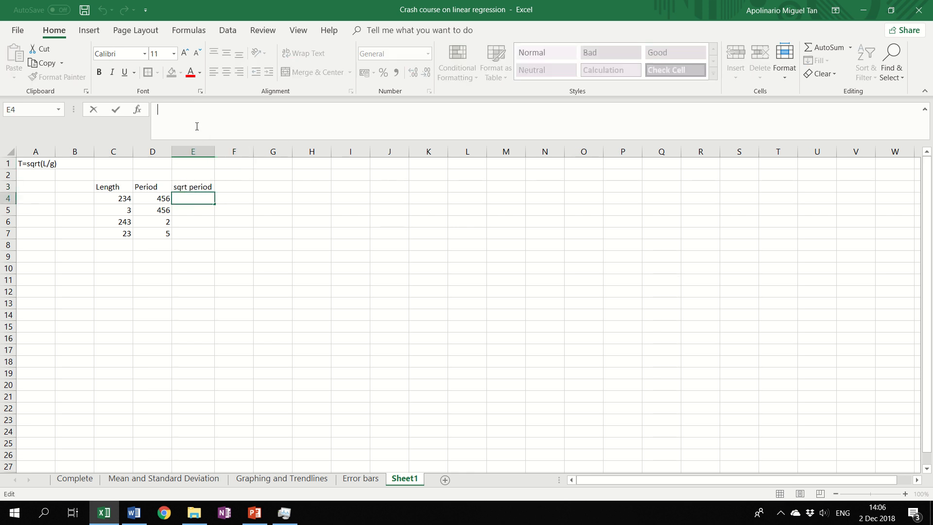
pyautogui.write('=sqrt(')
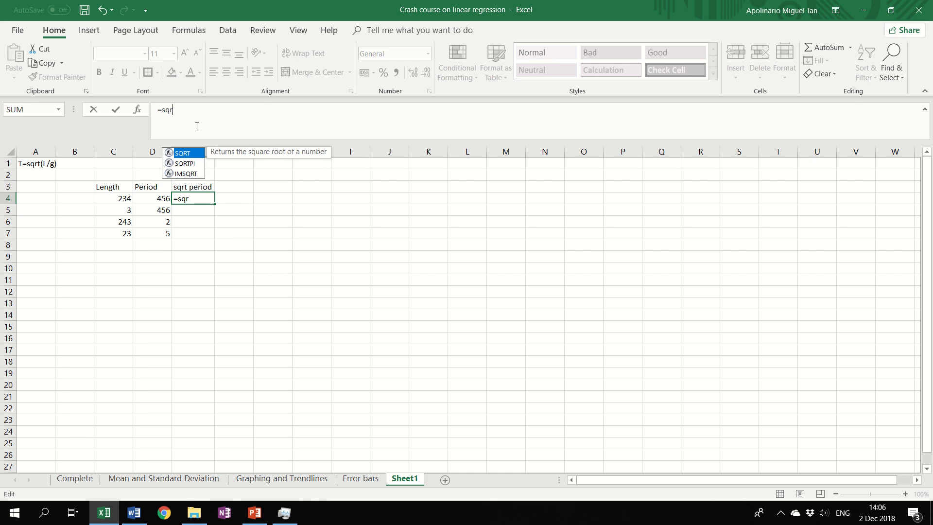
pyautogui.click(153, 197)
pyautogui.press('Return')
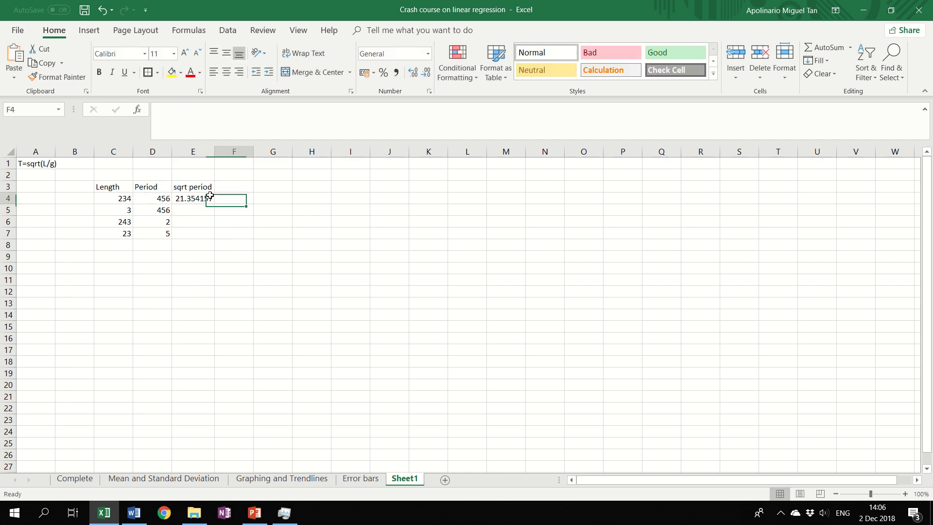
pyautogui.click(207, 197)
pyautogui.moveTo(214, 204); pyautogui.dragTo(201, 241)
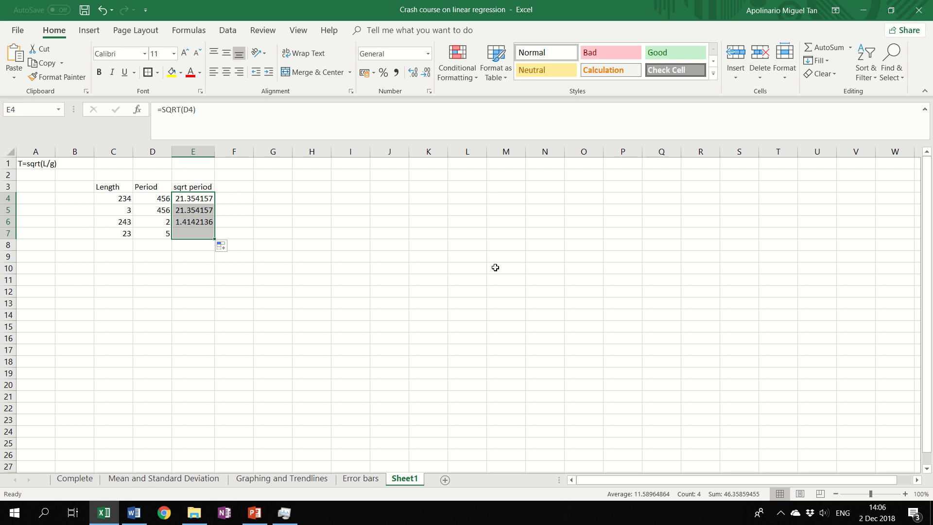
pyautogui.click(496, 267)
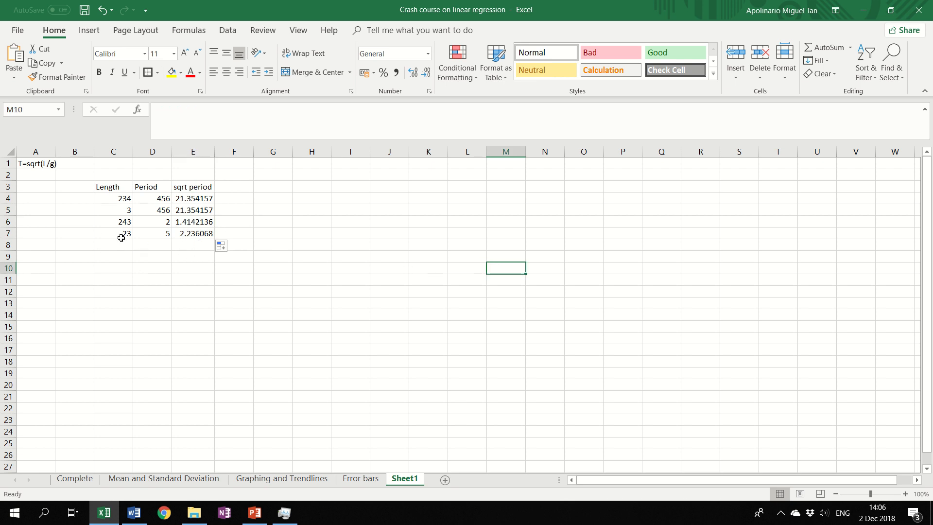
pyautogui.moveTo(153, 205); pyautogui.dragTo(154, 235)
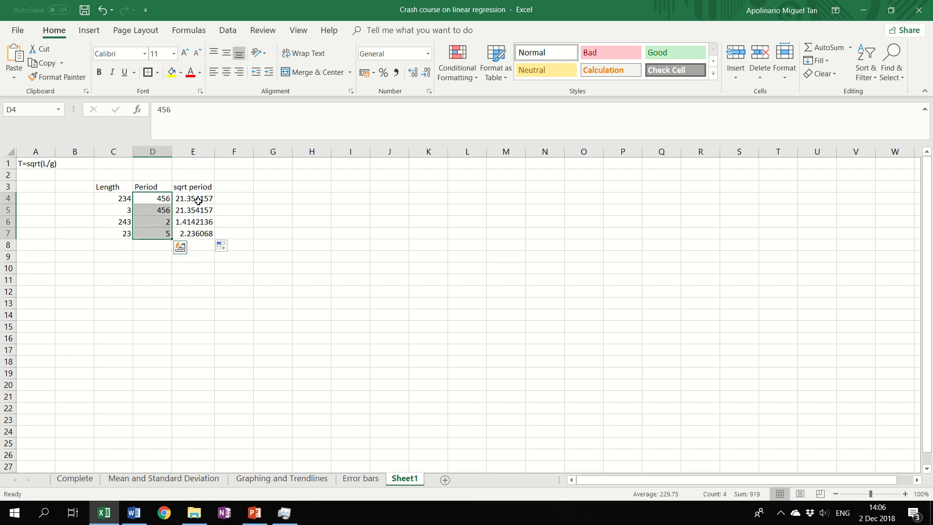
pyautogui.moveTo(194, 198); pyautogui.dragTo(192, 234)
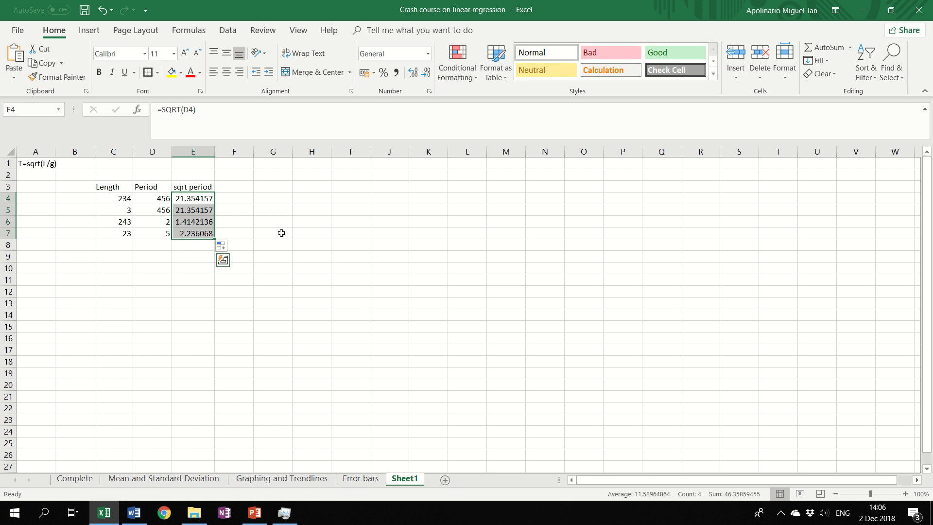
pyautogui.click(282, 235)
pyautogui.click(24, 165)
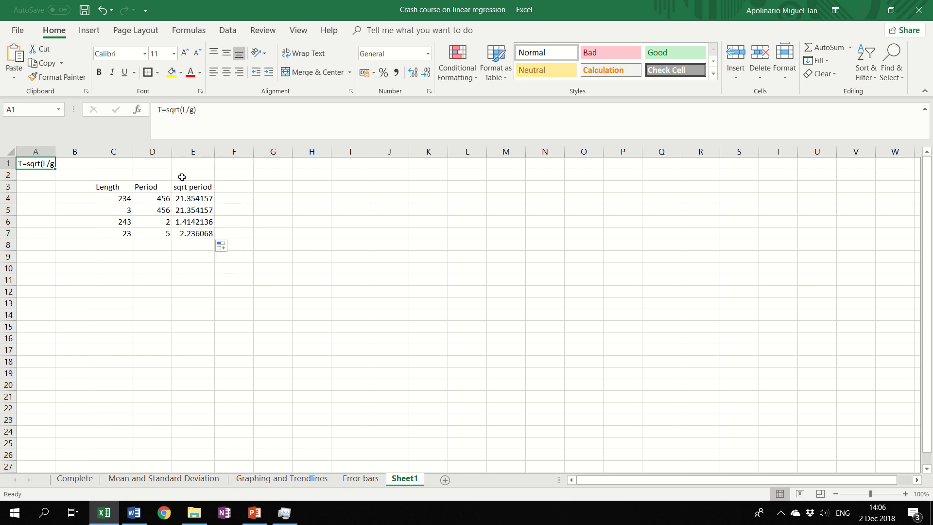